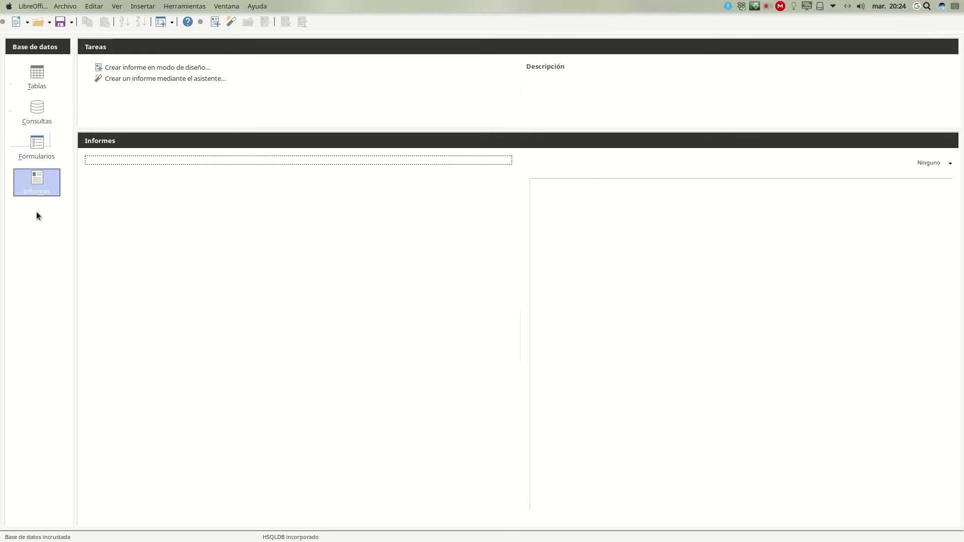
- Start a new query with the wizard and add the Título and Director fields from the peliculas table
click(42, 176)
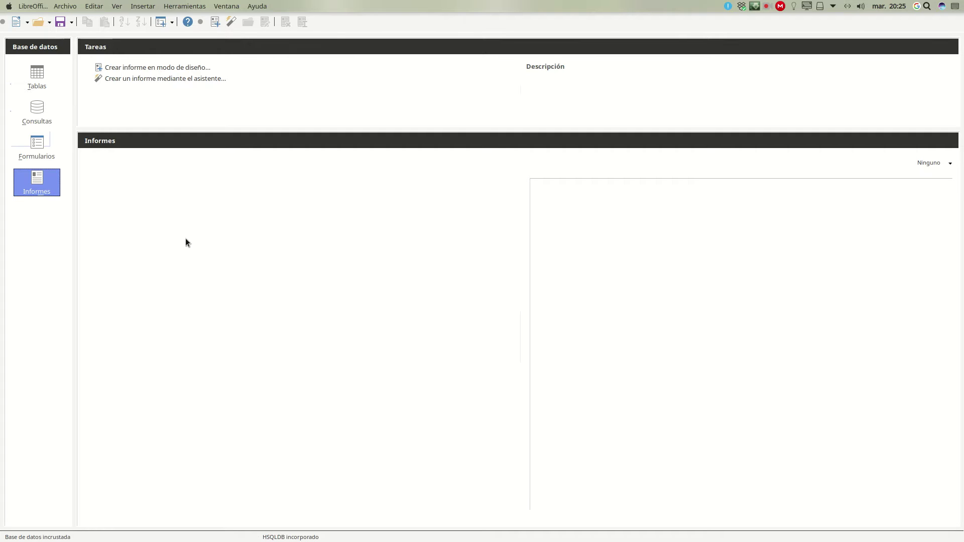
click(34, 112)
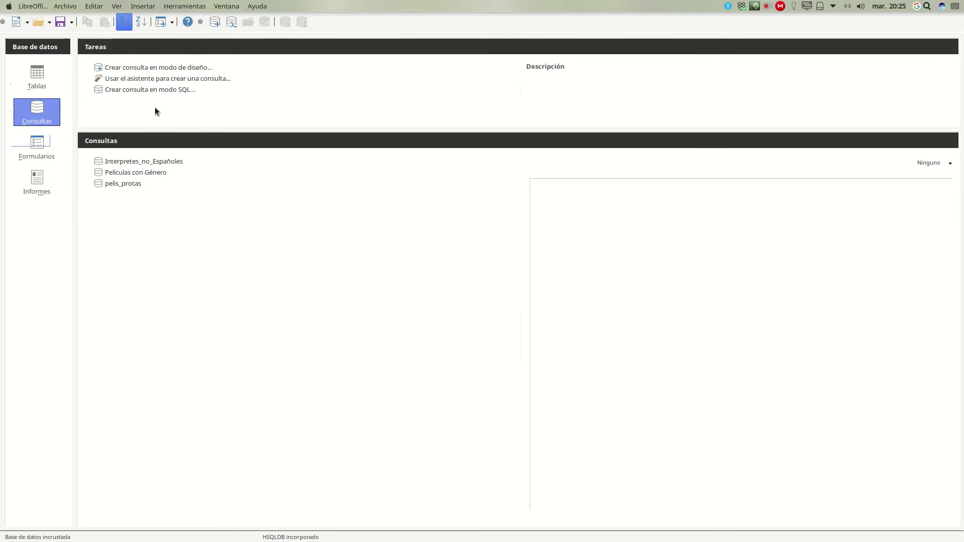
click(185, 80)
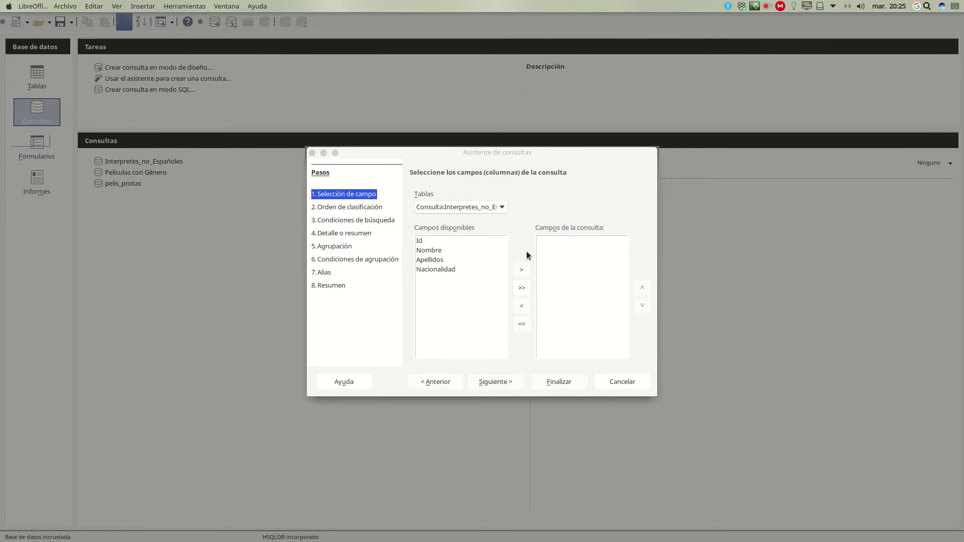
click(469, 206)
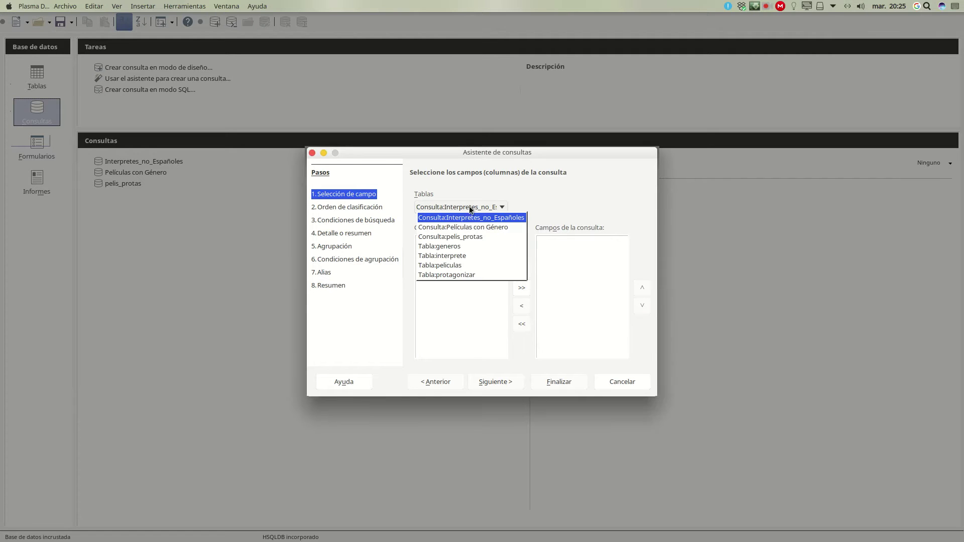
click(469, 265)
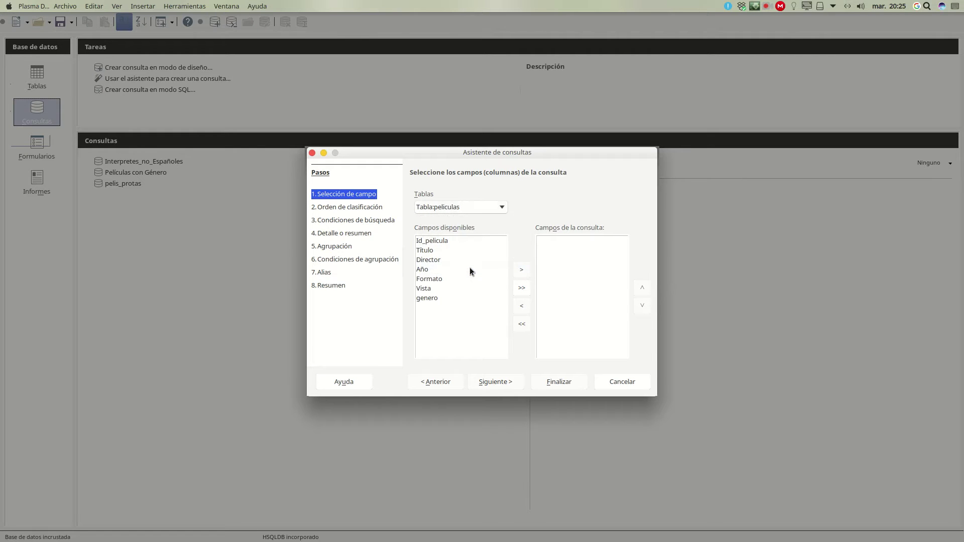
click(434, 250)
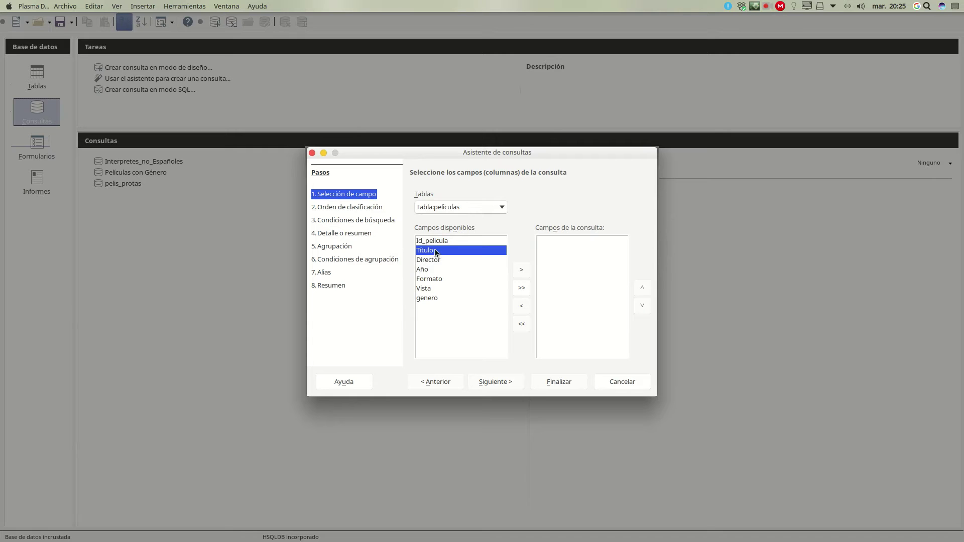
click(520, 270)
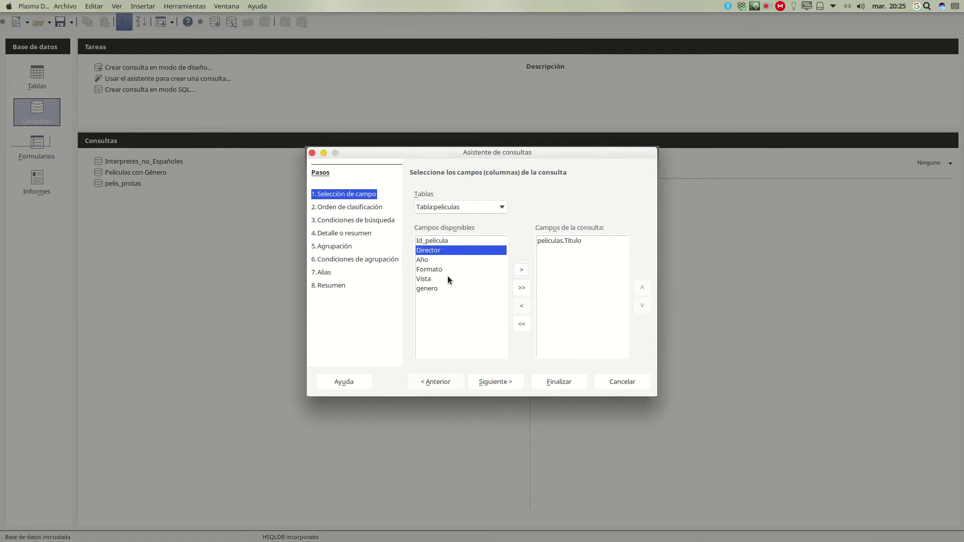
click(521, 271)
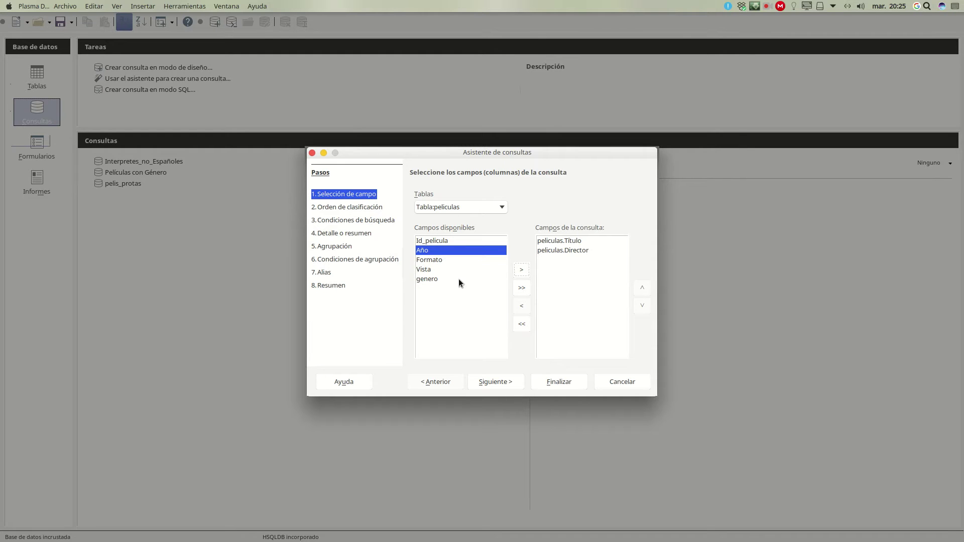
- Add the Nombre field from the generos table to the query
click(463, 208)
click(465, 247)
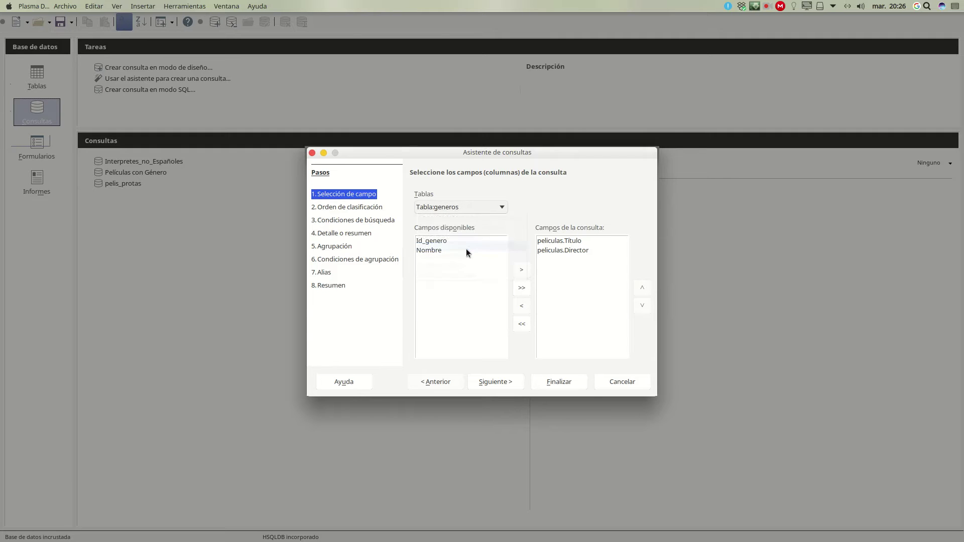
click(441, 250)
click(521, 271)
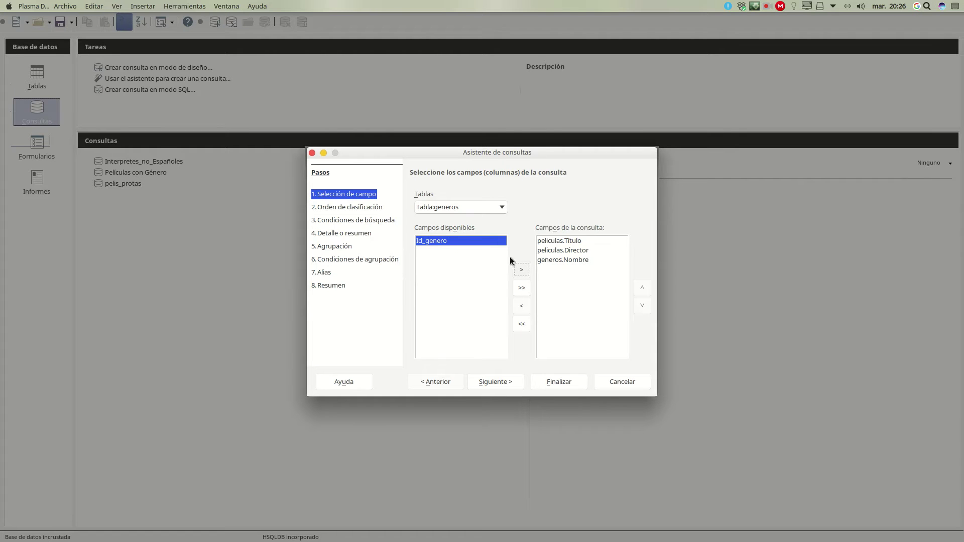
- Add the Nombre, Apellidos and Nacionalidad fields from the interprete table to the query
click(480, 206)
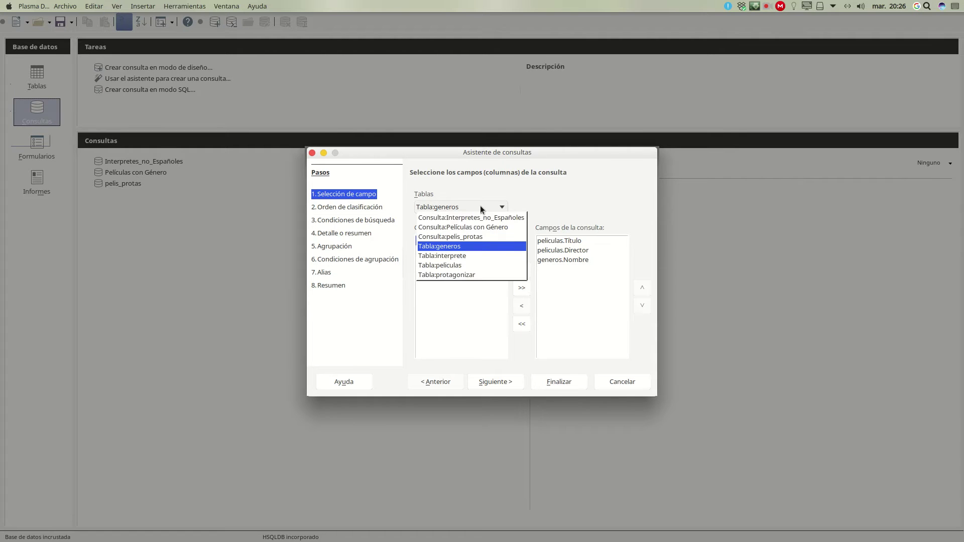
click(465, 258)
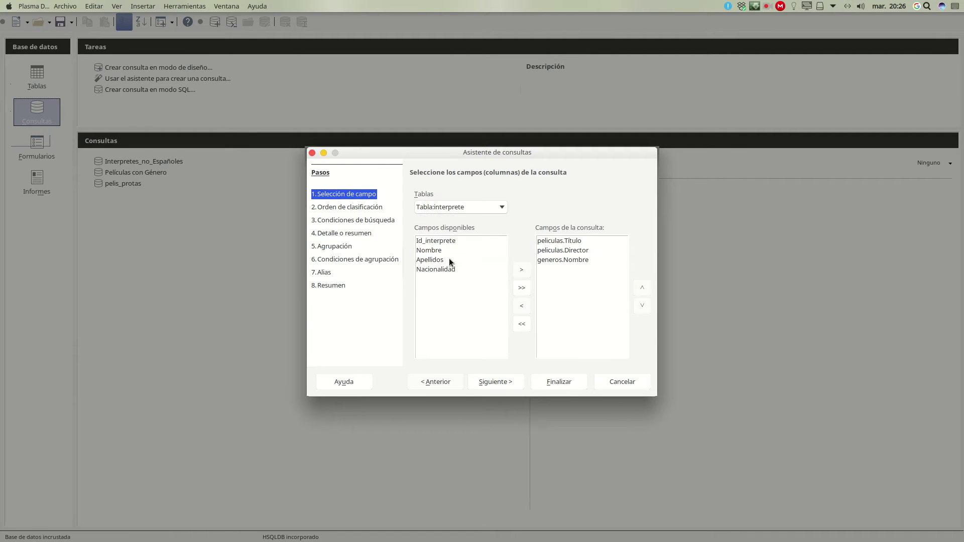
click(444, 250)
click(521, 270)
click(521, 269)
click(521, 269)
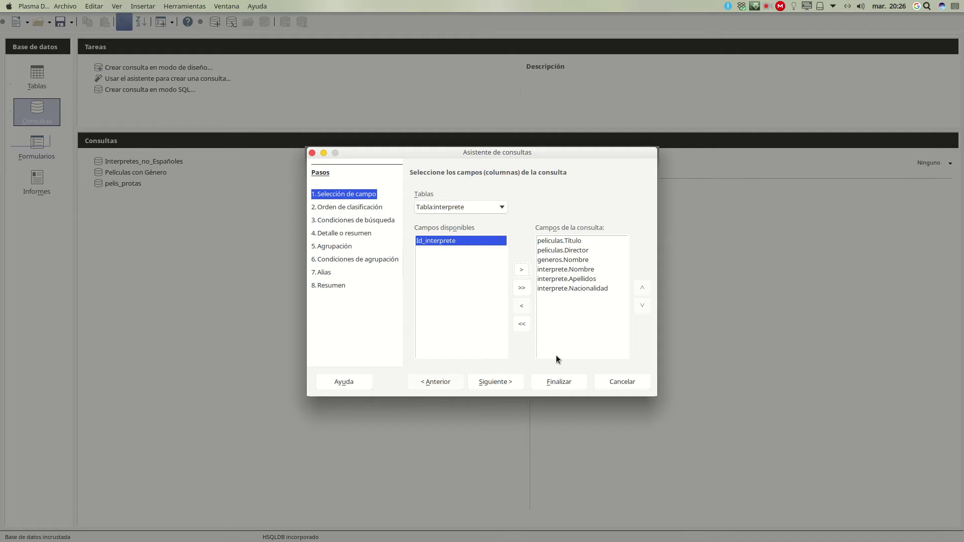
- Sort the query by peliculas.Título in ascending order and advance to the alias settings without any search conditions
click(492, 381)
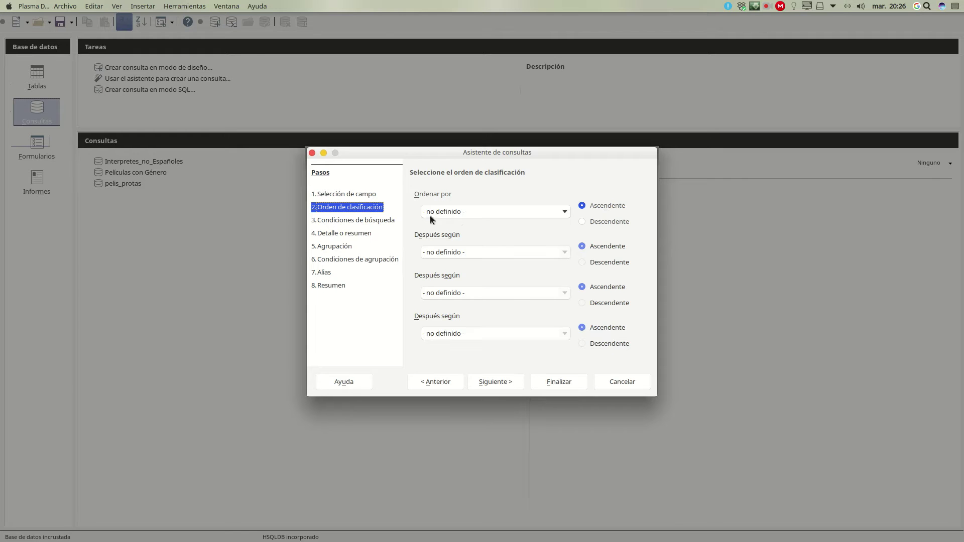
click(465, 212)
click(465, 233)
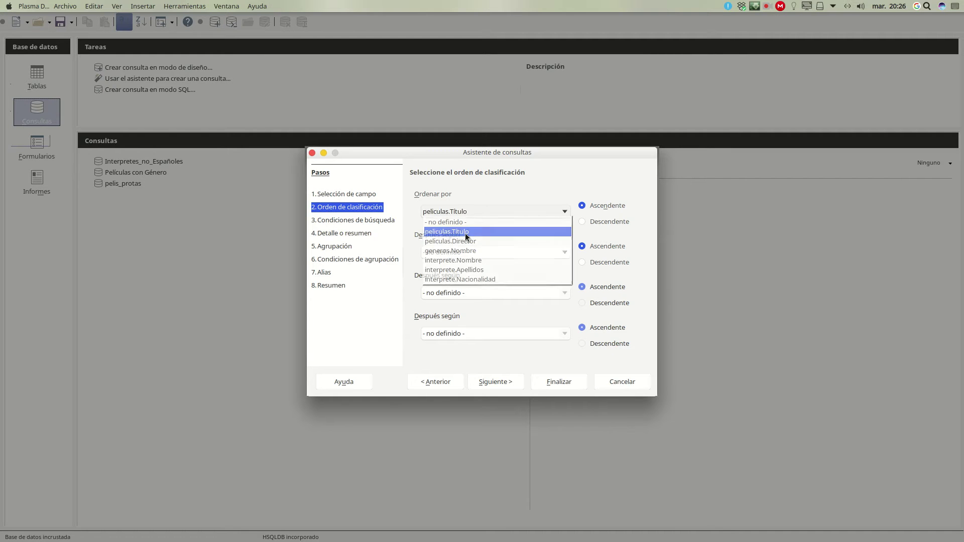
click(492, 381)
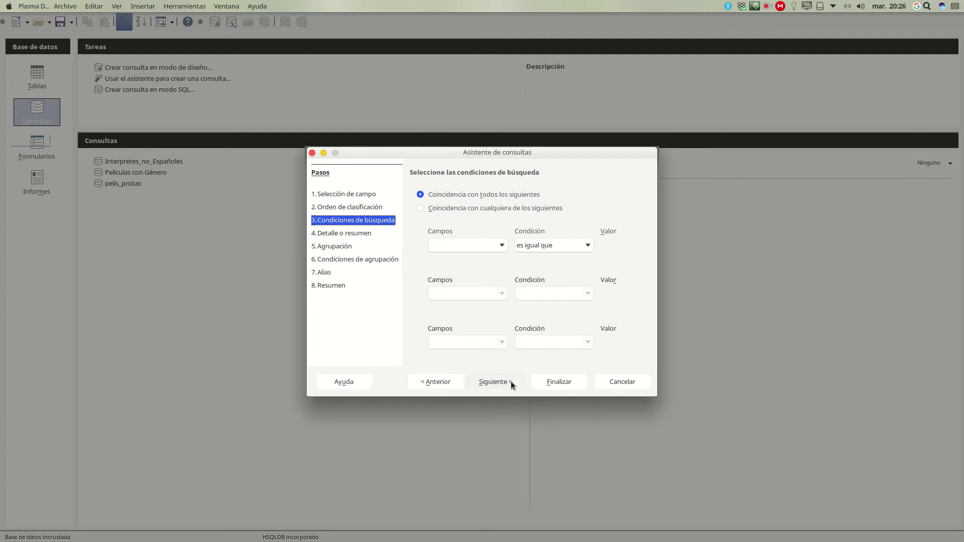
click(492, 380)
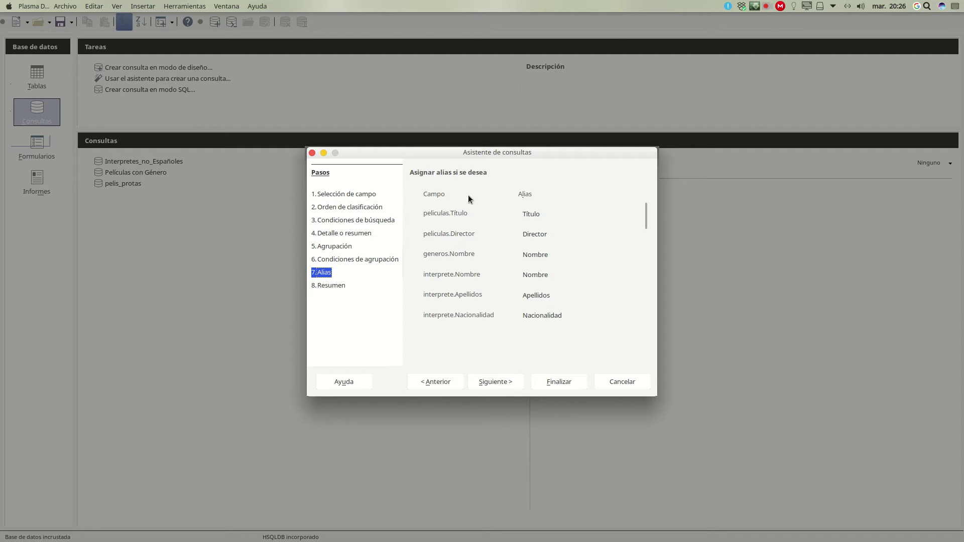
- Give the generos.Nombre field the alias Género and continue to the query summary
click(536, 255)
drag(548, 254, 504, 251)
text(Género)
click(502, 381)
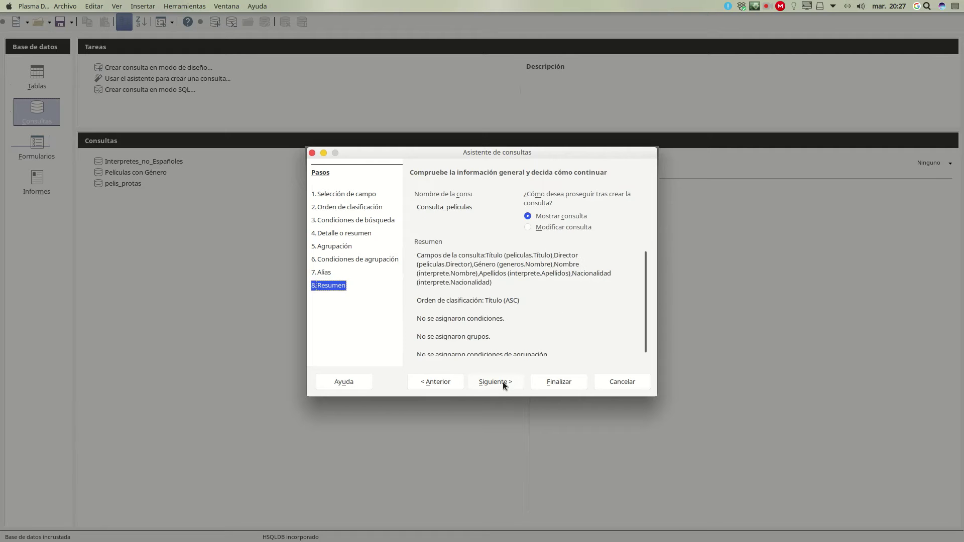
- Name the query Consulta_listado_1, finish the wizard and close the displayed query results
click(456, 209)
drag(447, 207, 481, 212)
text(listado_1)
click(556, 383)
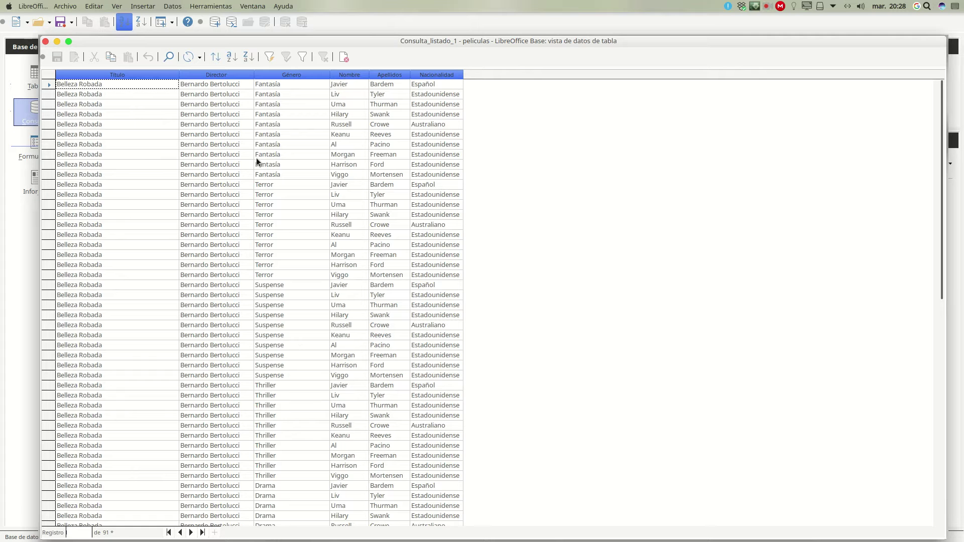
click(45, 41)
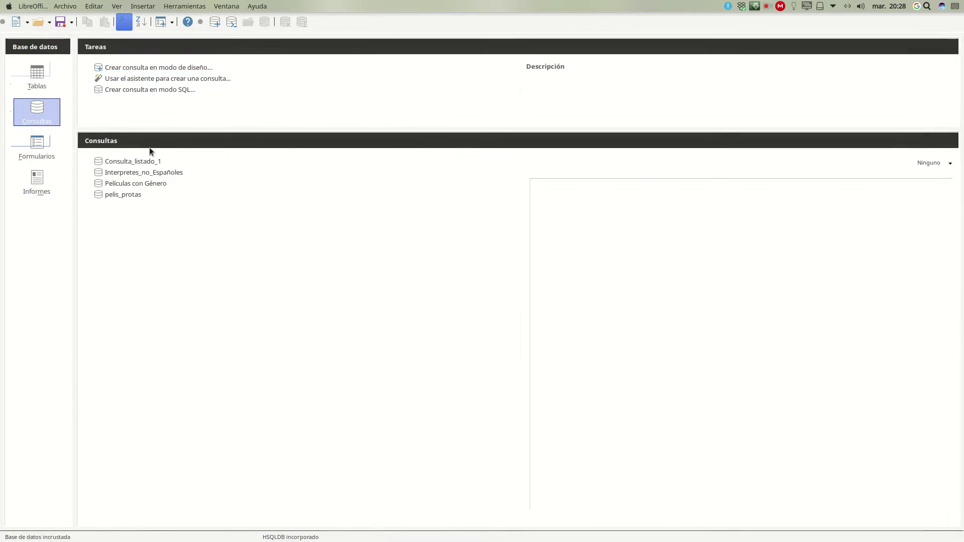
- Open Consulta_listado_1 in design mode and place the peliculas table between generos and interprete
right_click(145, 161)
click(209, 306)
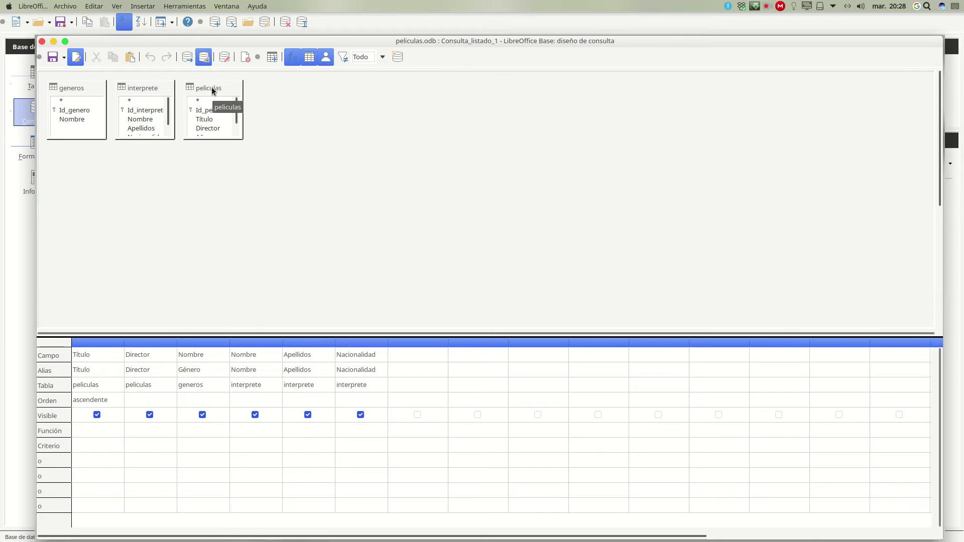
drag(210, 88, 294, 89)
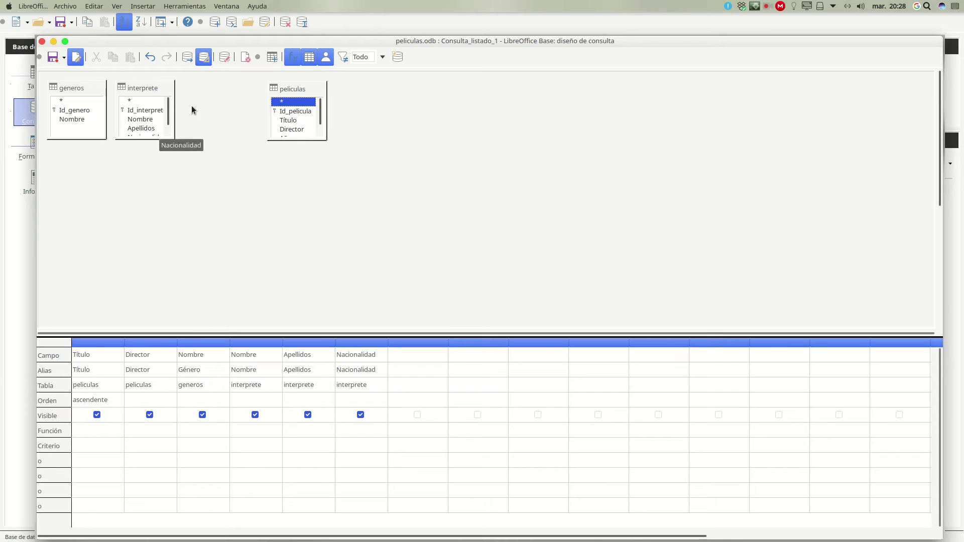
drag(135, 101, 395, 88)
drag(286, 88, 186, 90)
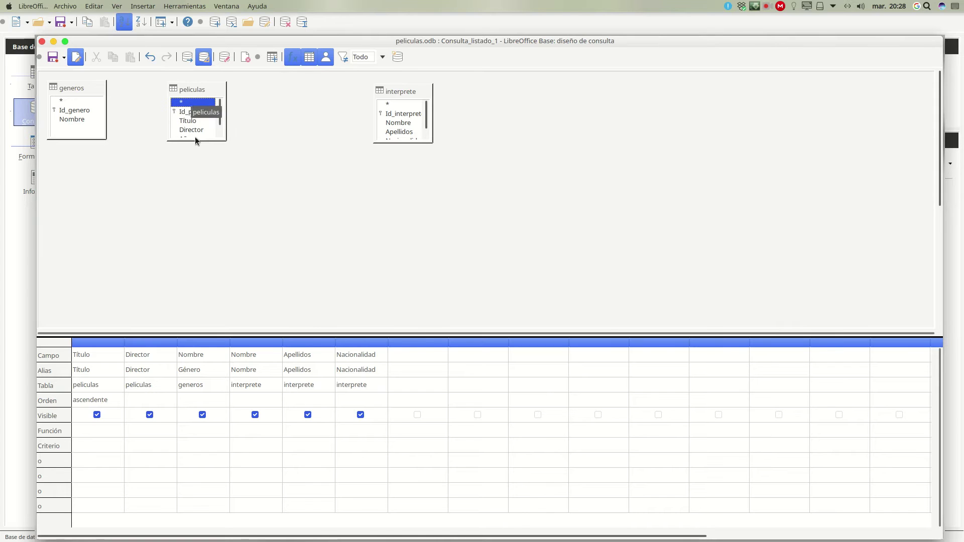
- Enlarge the peliculas table to show all its fields and join its genero field to Id_genero in generos
drag(193, 141, 199, 213)
drag(189, 165, 90, 109)
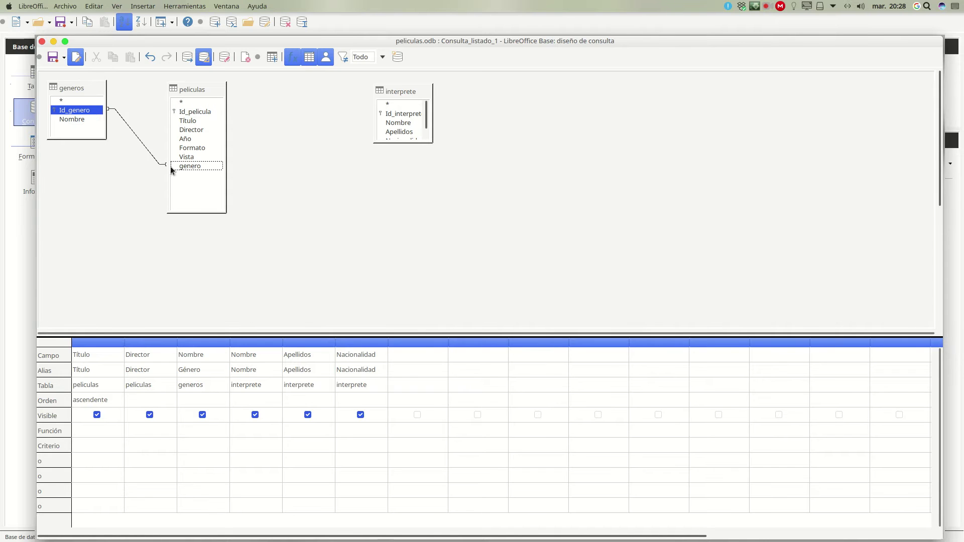
click(191, 180)
- Add the protagonizar table to the query design and close the table selection dialog
click(272, 56)
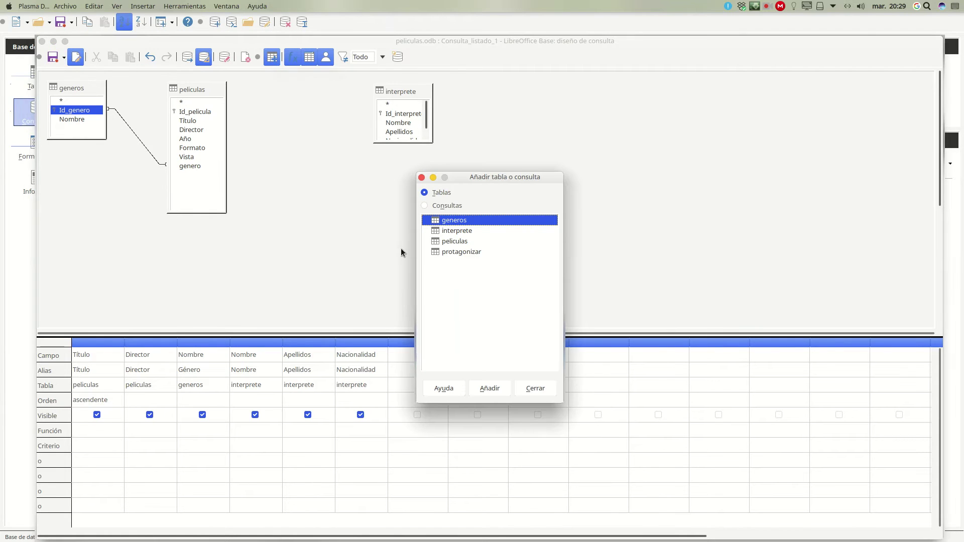
click(462, 253)
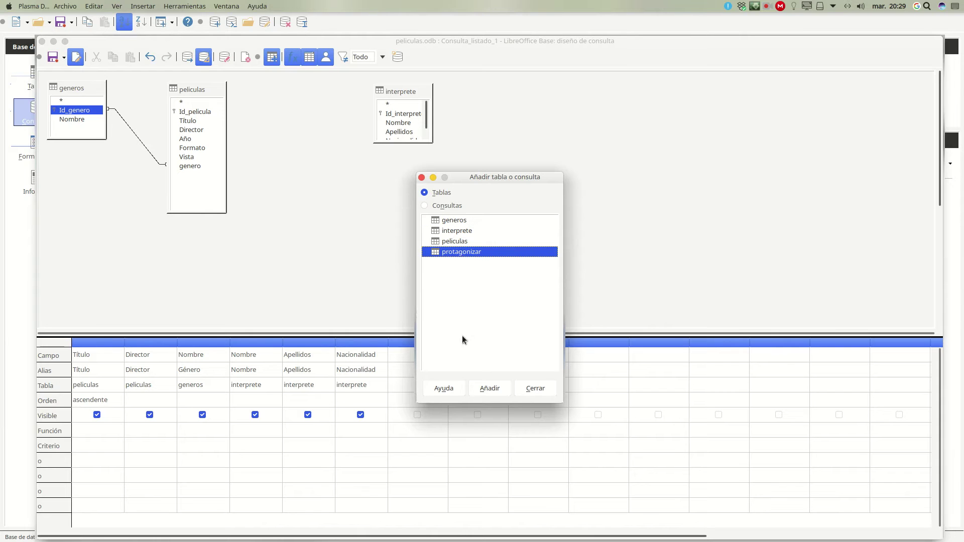
click(493, 387)
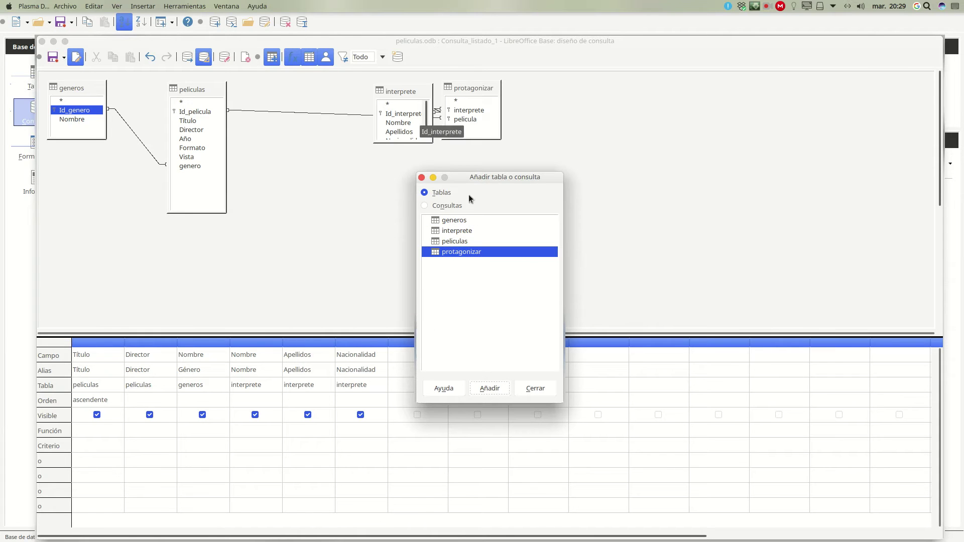
click(422, 177)
- Rearrange the tables so that protagonizar sits between peliculas and interprete
drag(471, 101, 566, 101)
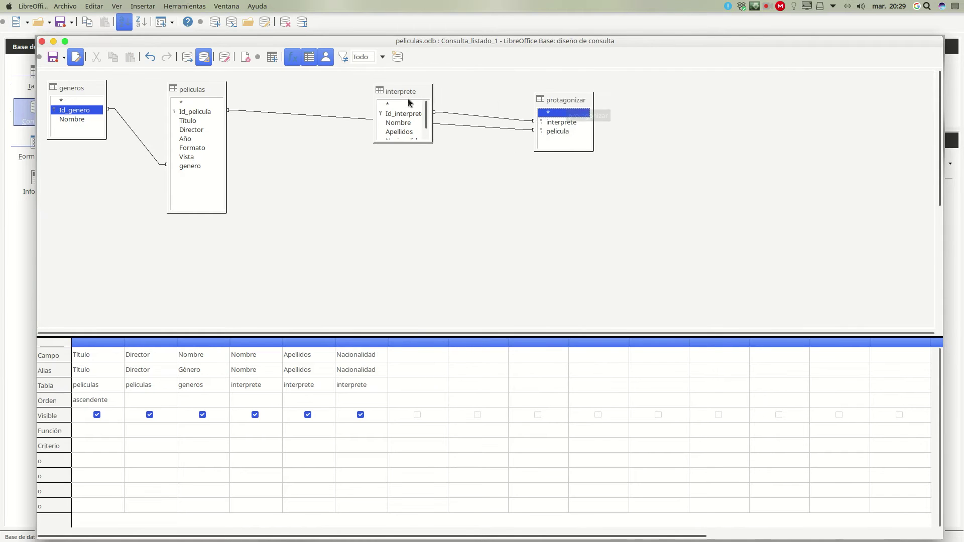
drag(405, 104, 664, 111)
drag(548, 113, 356, 98)
drag(678, 124, 525, 114)
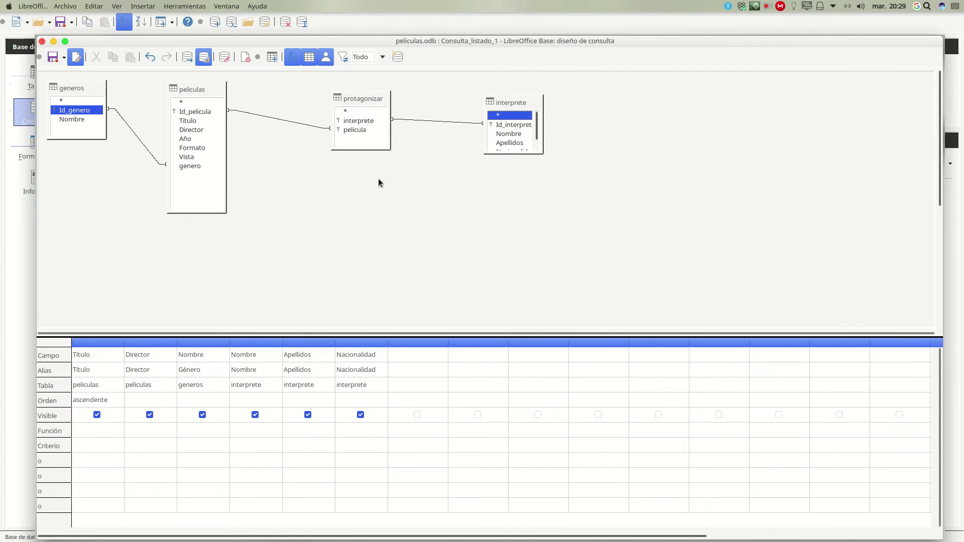
- Run the edited query to preview its records within the query design
click(187, 57)
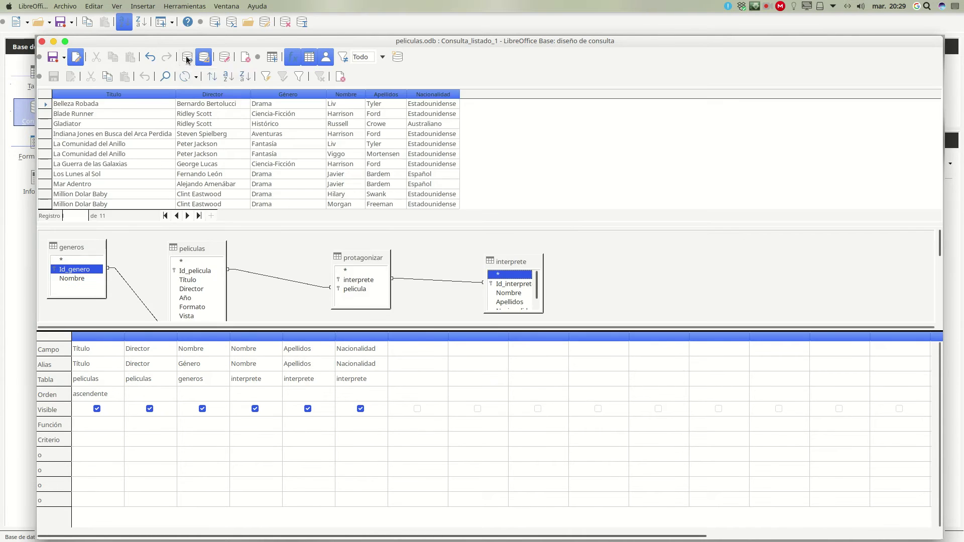
drag(574, 224, 561, 243)
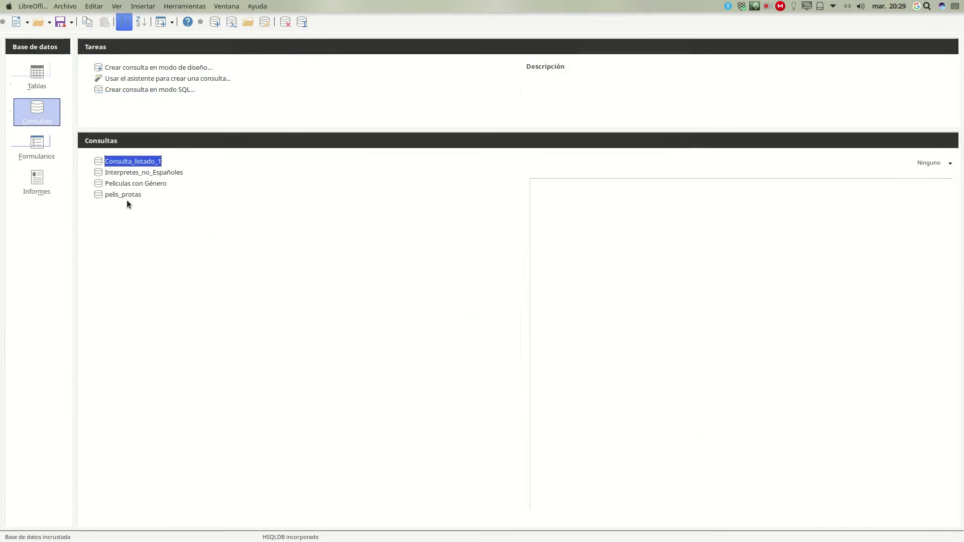
- Open Consulta_listado_1 to review its film, genre and performer records, and close the data view
key(Return)
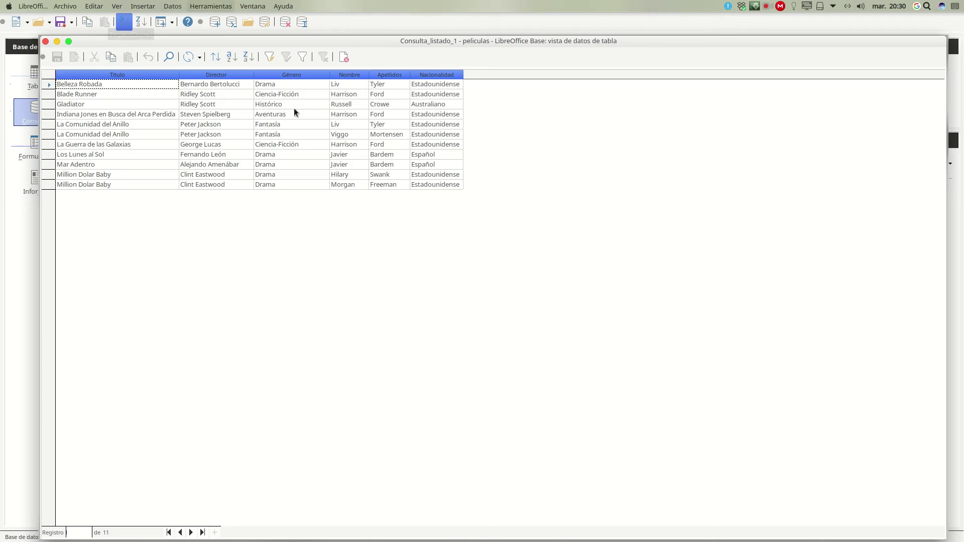
drag(324, 40, 314, 83)
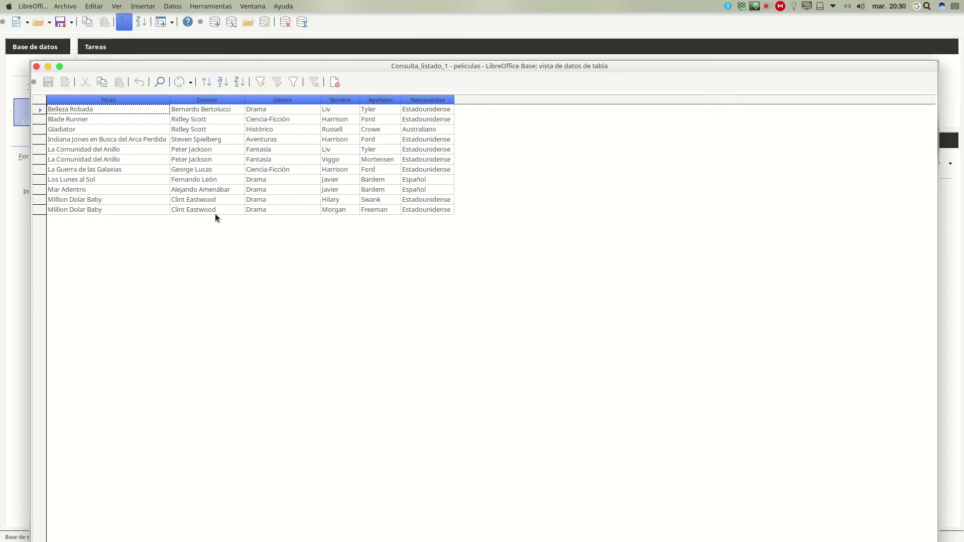
click(35, 66)
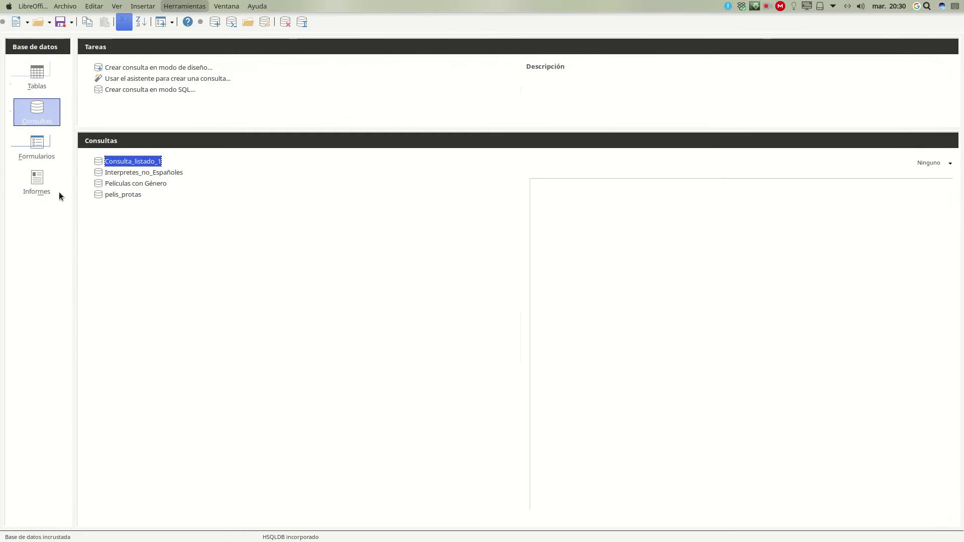
- Start a new report with the report wizard and include all six fields of the query Consulta_listado_1
click(34, 186)
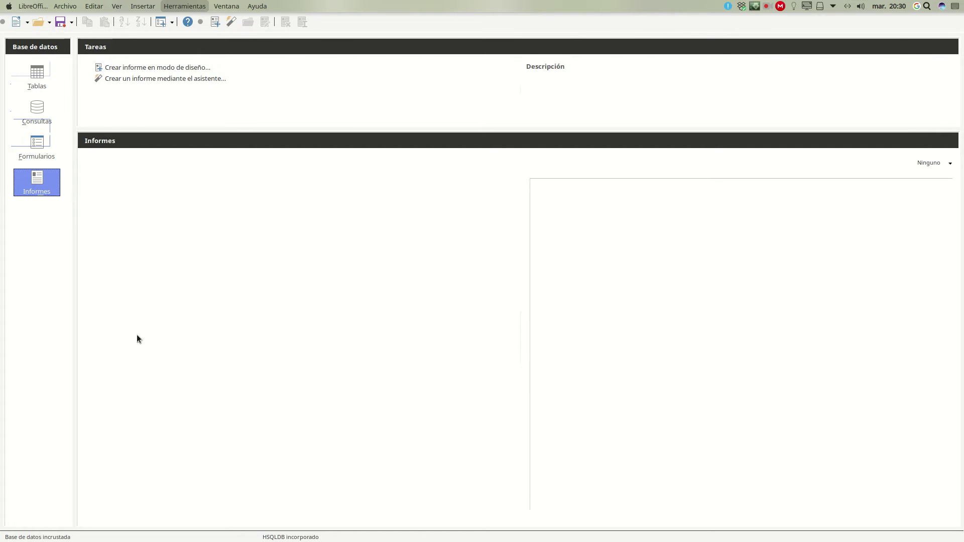
click(153, 79)
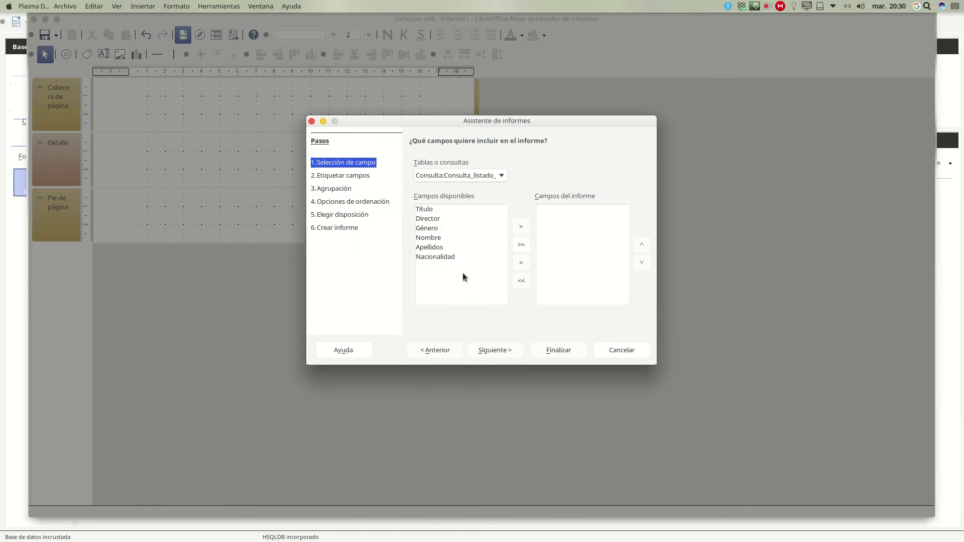
click(521, 245)
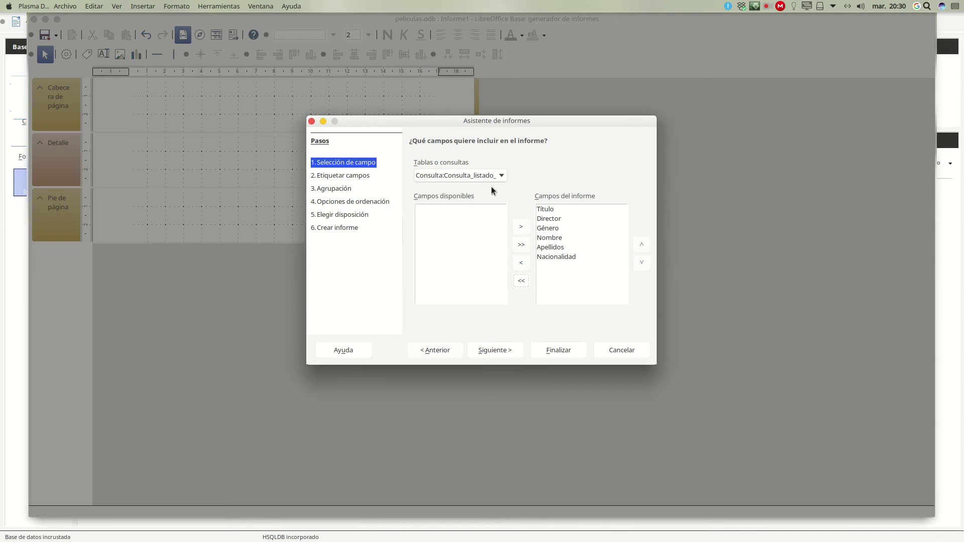
click(483, 176)
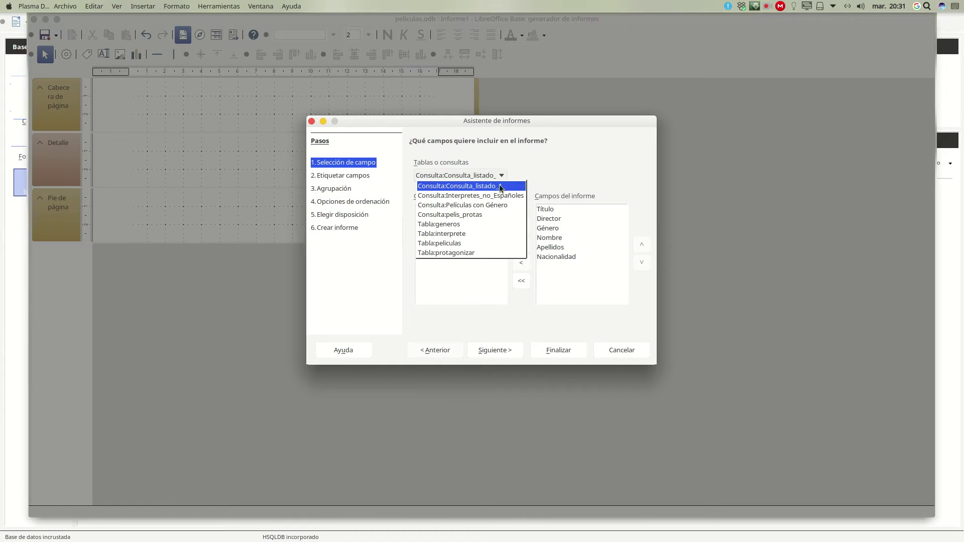
click(457, 293)
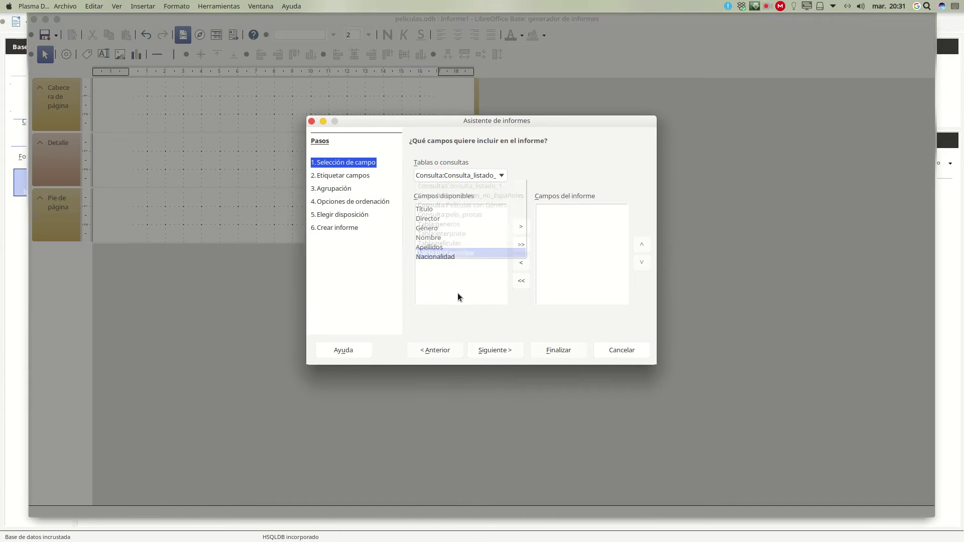
click(491, 175)
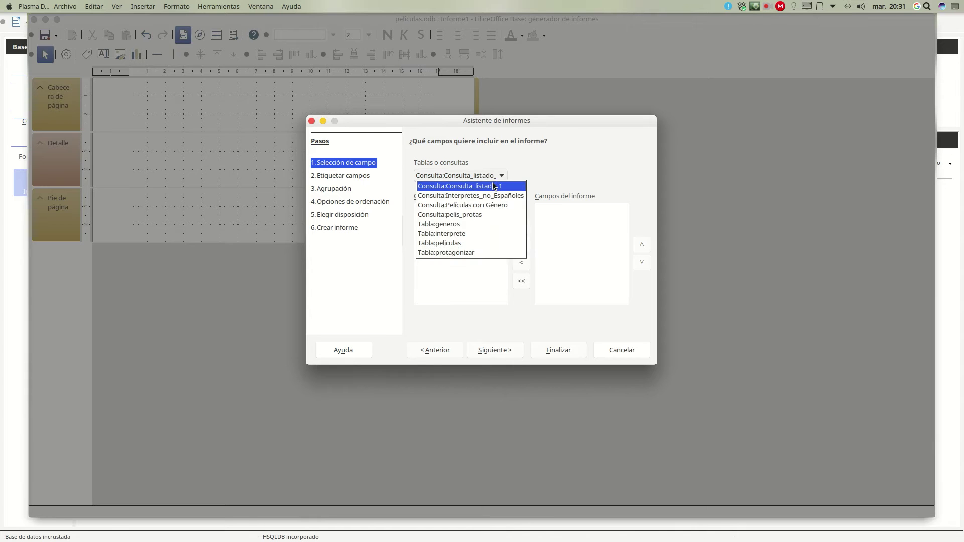
click(491, 186)
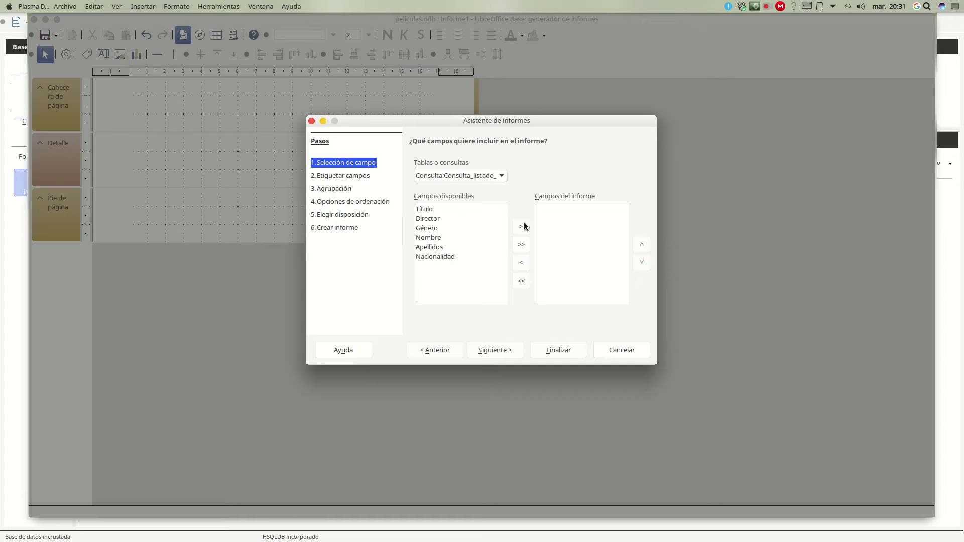
click(521, 245)
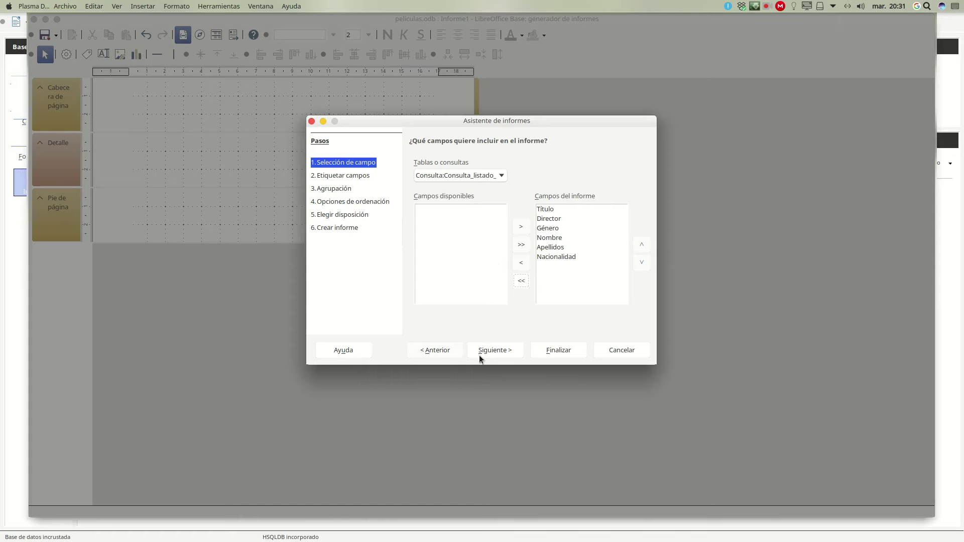
- Keep the default field labels and continue past the grouping stage without adding any grouping levels
click(501, 349)
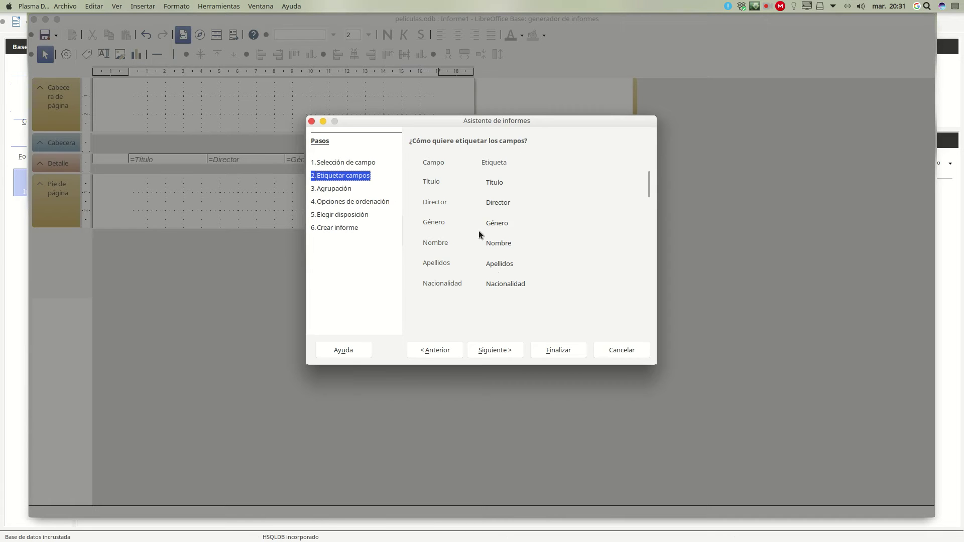
drag(479, 122, 340, 159)
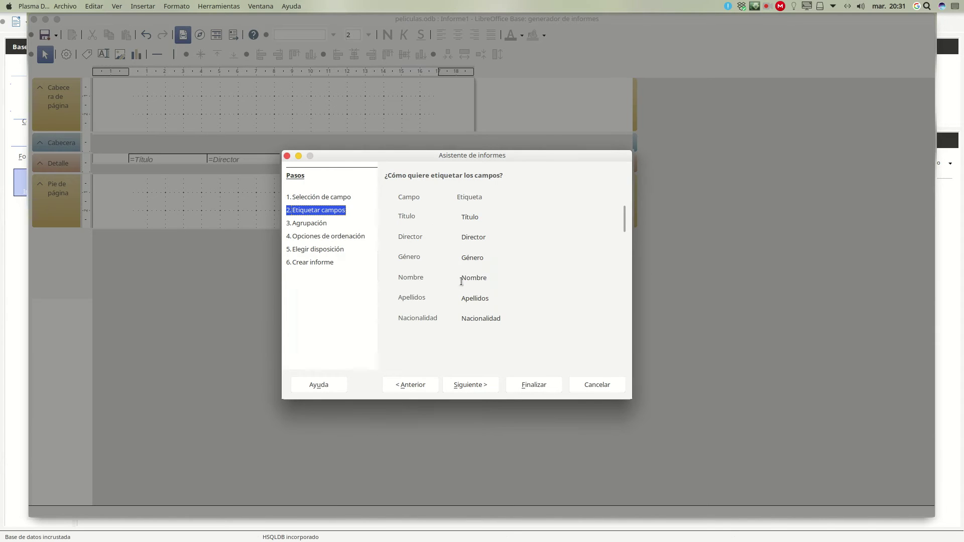
click(476, 388)
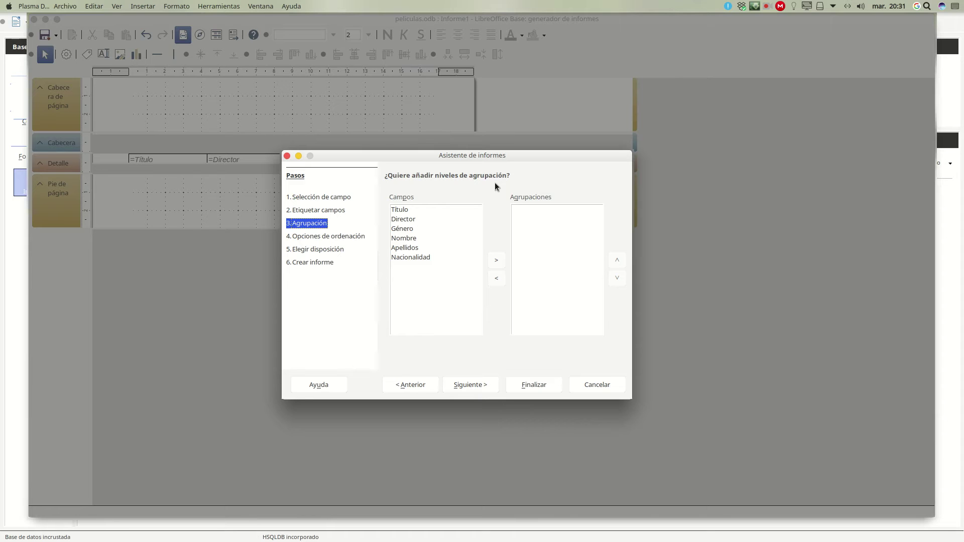
click(471, 385)
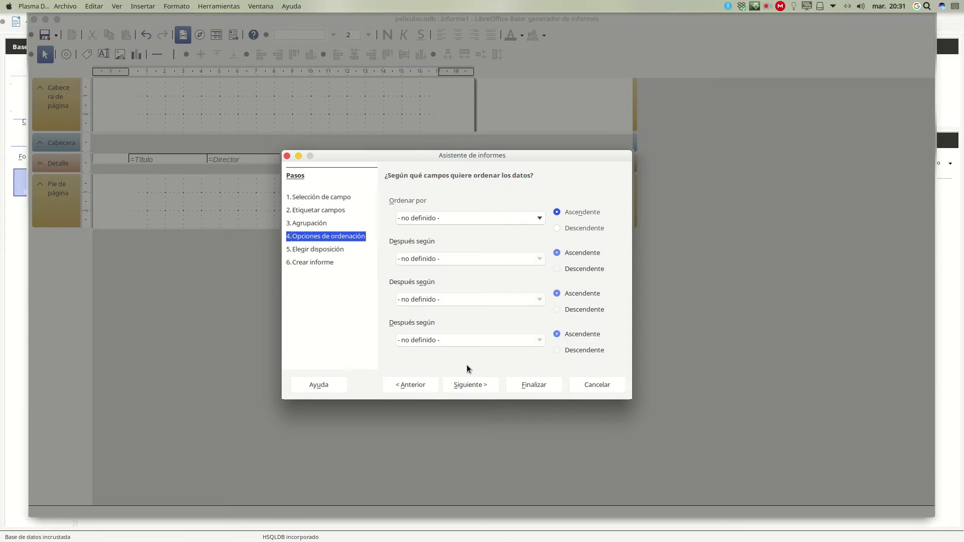
- Sort the report by Título in ascending order and keep the Tabular layout with Horizontal orientation
click(461, 218)
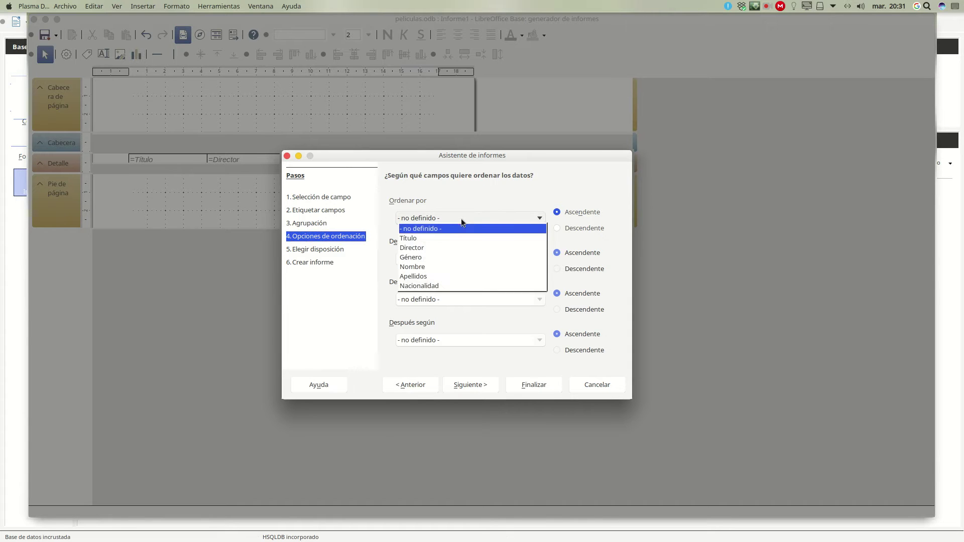
click(441, 237)
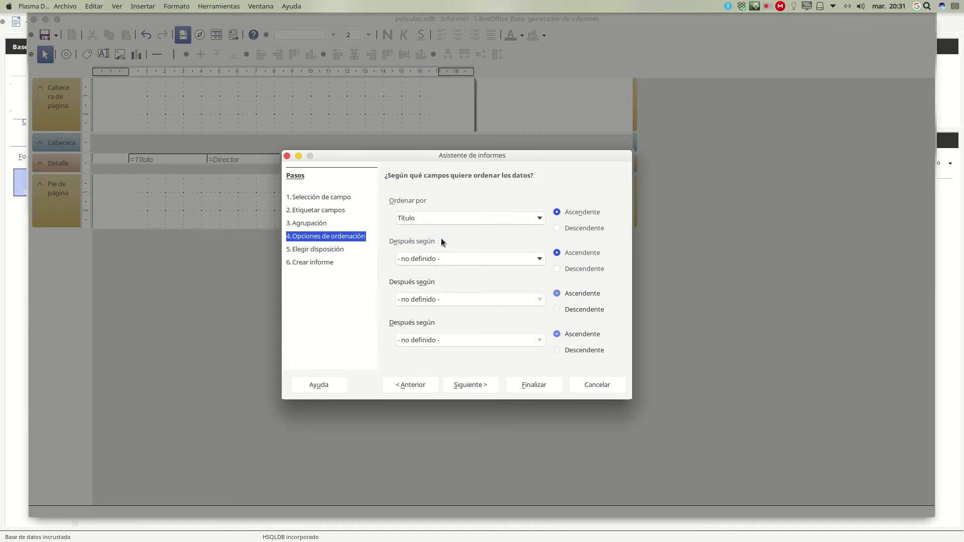
click(473, 384)
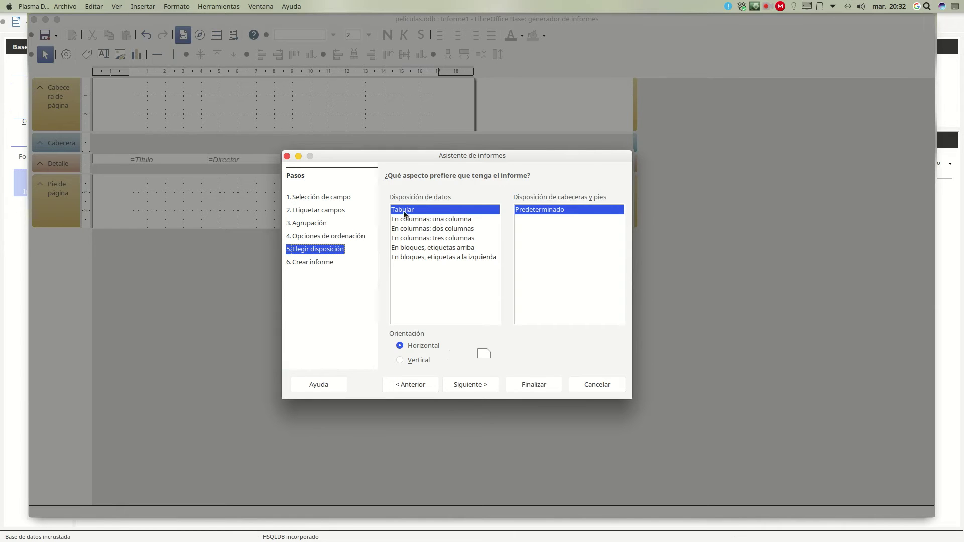
click(470, 385)
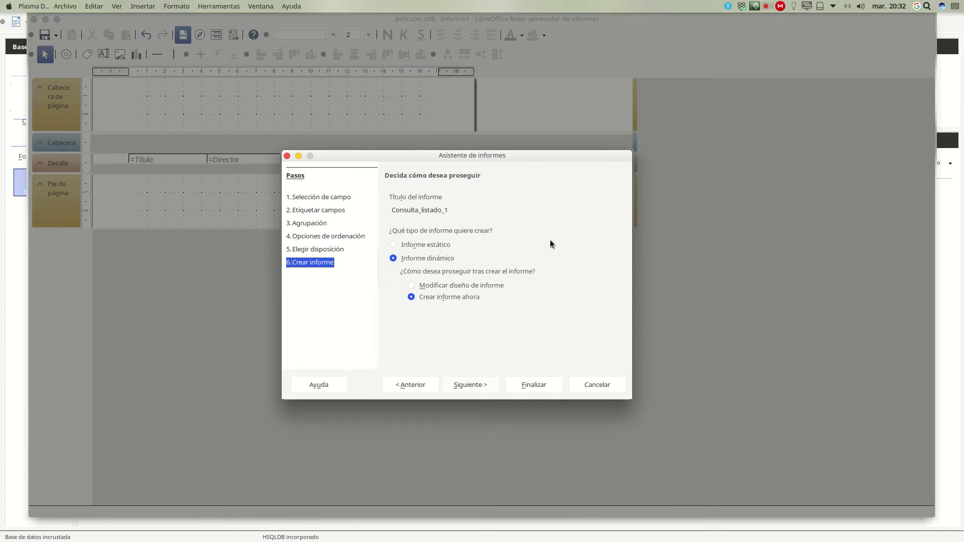
- Title the report Informe_1 and create it immediately as a dynamic report
click(431, 210)
key(Right)
key(Right)
key(Right)
key(Right)
key(Right)
drag(419, 210, 362, 207)
text(Informe)
key(Delete)
key(Delete)
key(Delete)
key(Delete)
key(Delete)
key(Delete)
key(Delete)
key(Delete)
click(526, 385)
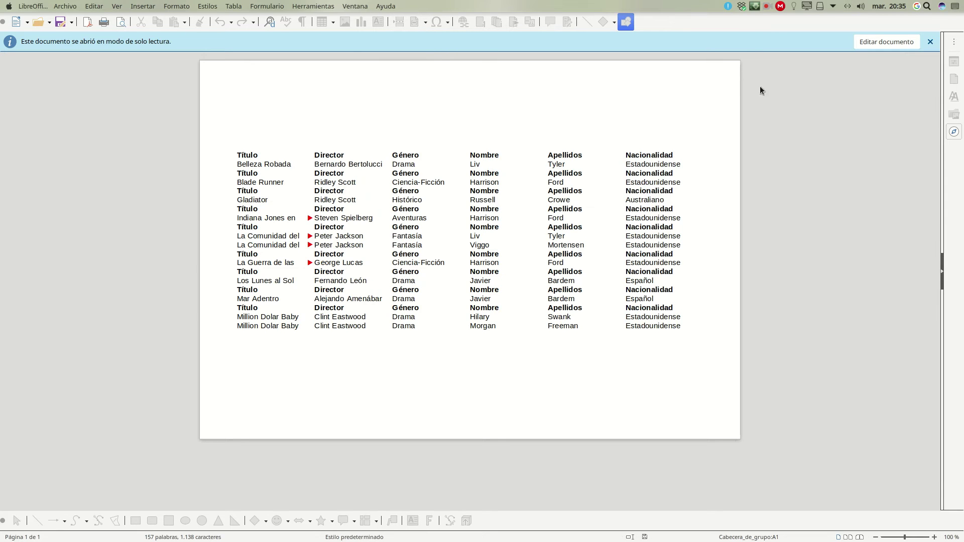
- Close the generated report document and open the design of Informe_1 for editing
click(870, 43)
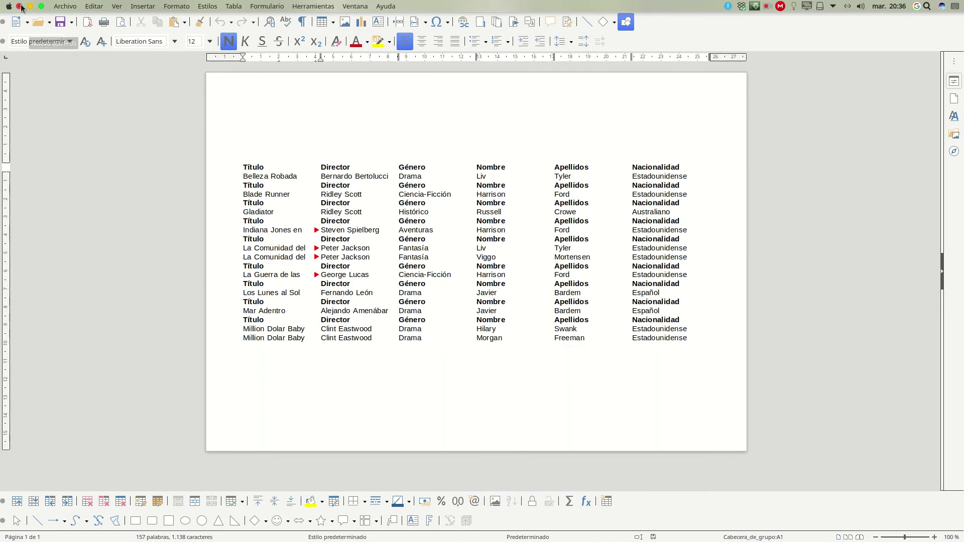
click(20, 7)
click(116, 162)
right_click(116, 161)
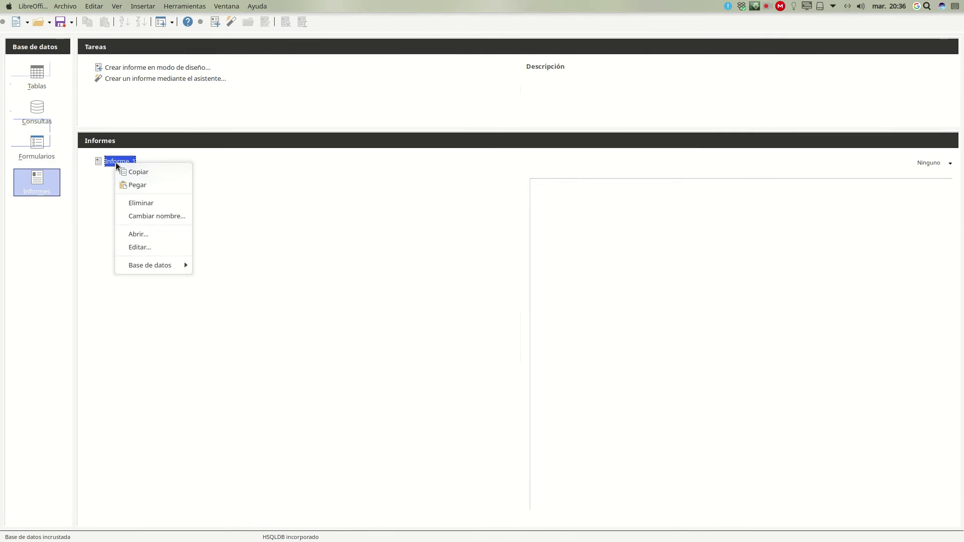
click(149, 247)
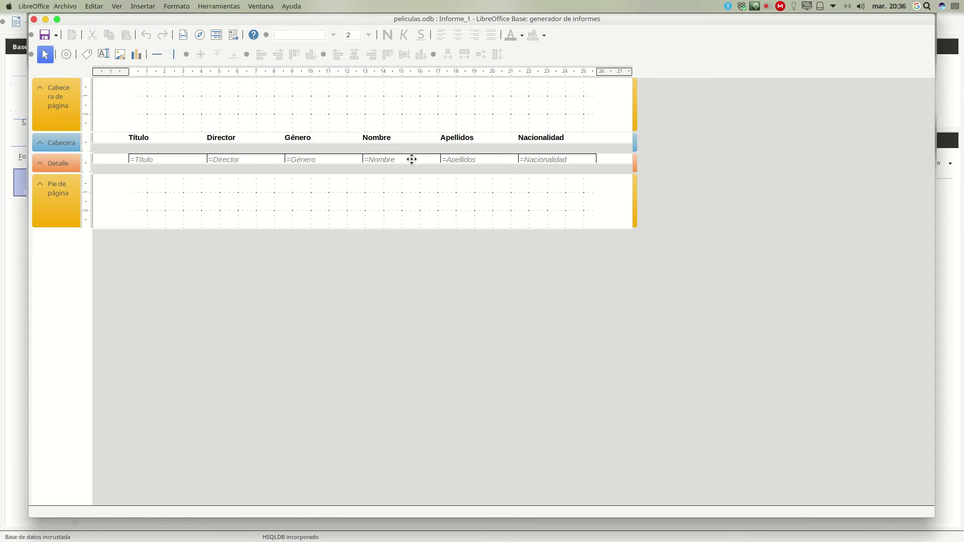
- Narrow the Apellidos detail field and its header label so both end at about 20 cm on the ruler
click(466, 160)
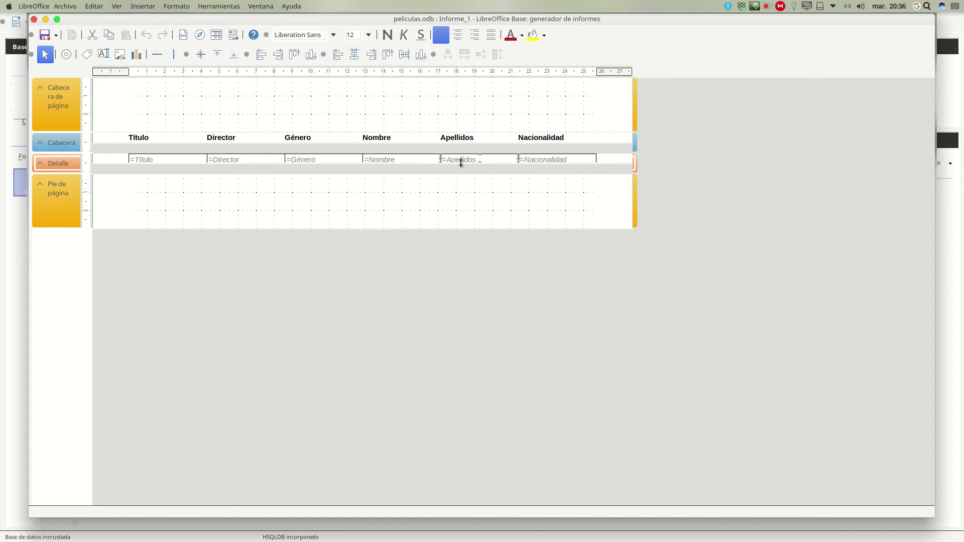
drag(519, 159, 493, 159)
click(469, 137)
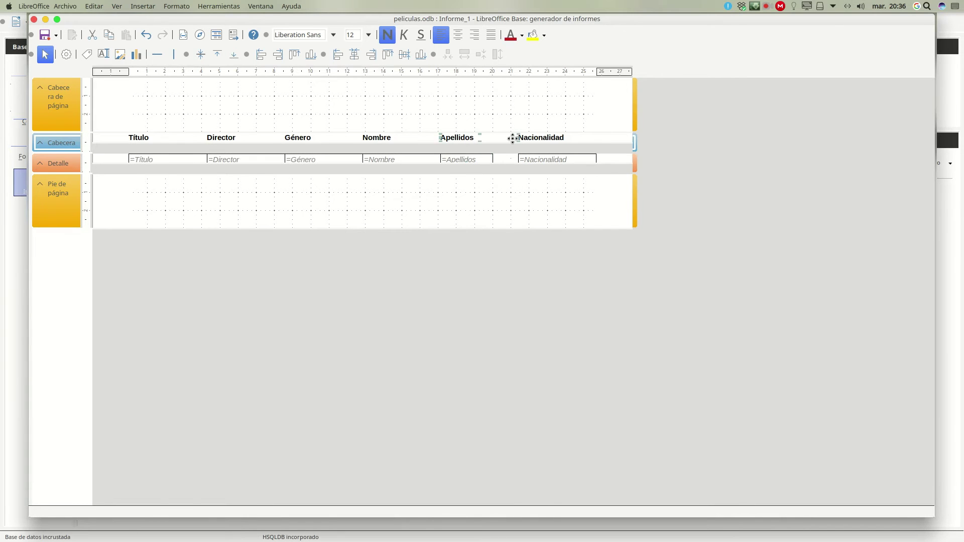
drag(517, 137, 492, 138)
- Shift the Apellidos detail field and its header label right until they adjoin the Nacionalidad column
click(461, 159)
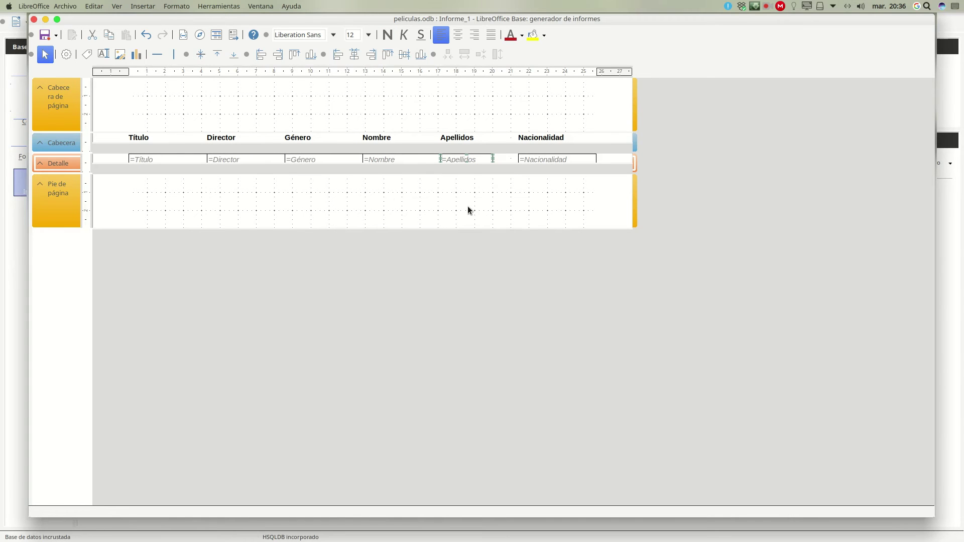
key(Right)
key(Right)
key(Right)
key(Right)
click(455, 137)
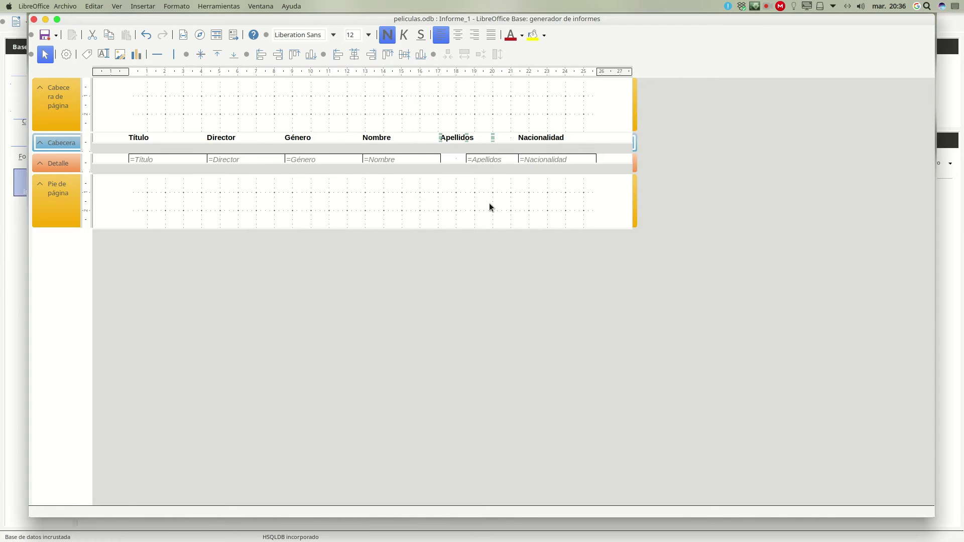
key(Right)
key(Right)
key(Right)
key(Right)
- Narrow the Nombre detail field and its header label so both end just before 16 cm on the ruler
click(414, 159)
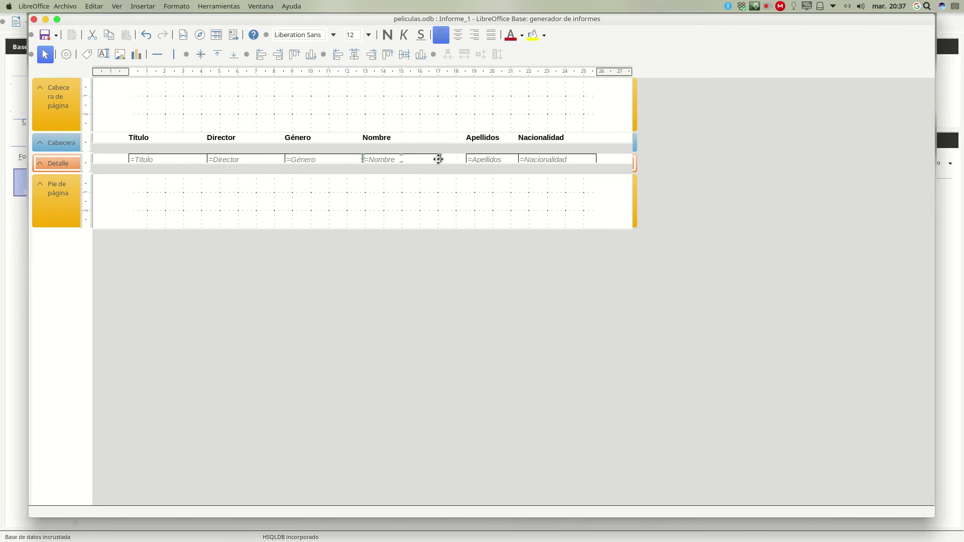
drag(441, 159, 416, 159)
click(387, 135)
drag(439, 137, 415, 137)
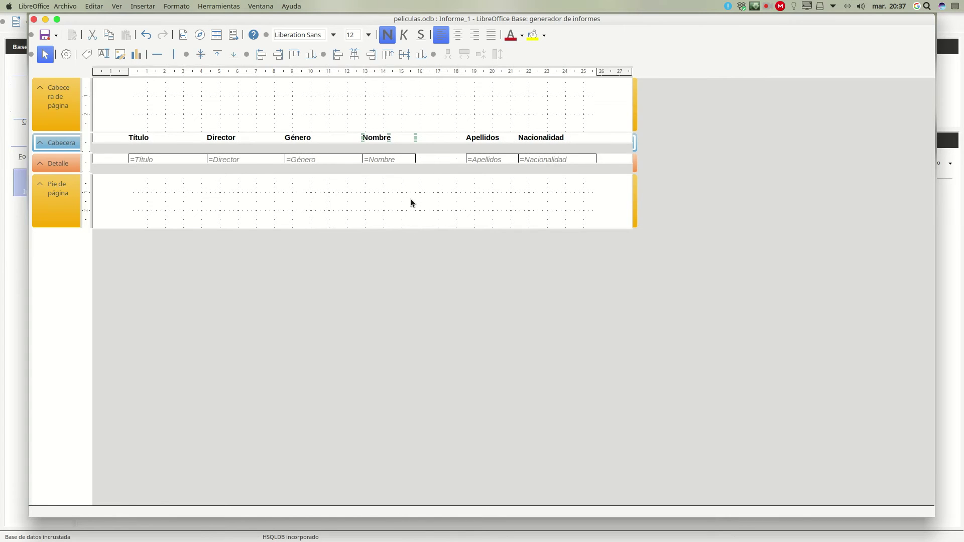
- Shift the Nombre header label and detail field right until they sit beside the Apellidos column
key(Right)
key(Right)
key(Right)
key(Right)
key(Right)
key(Right)
key(Right)
key(Right)
key(Right)
key(Right)
click(397, 158)
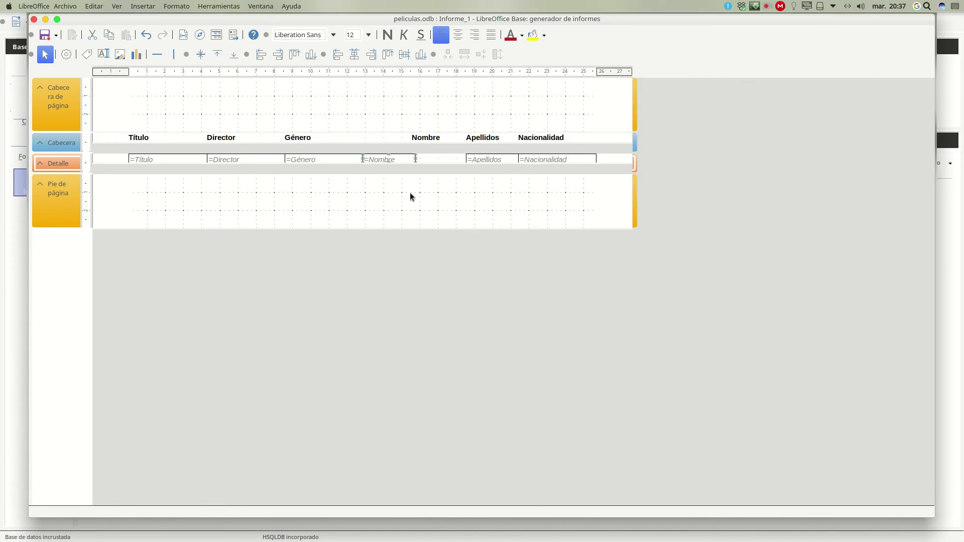
key(Right)
key(Right)
key(Right)
key(Right)
key(Right)
key(Right)
key(Right)
key(Right)
key(Right)
key(Right)
key(Right)
key(Right)
key(Right)
key(Right)
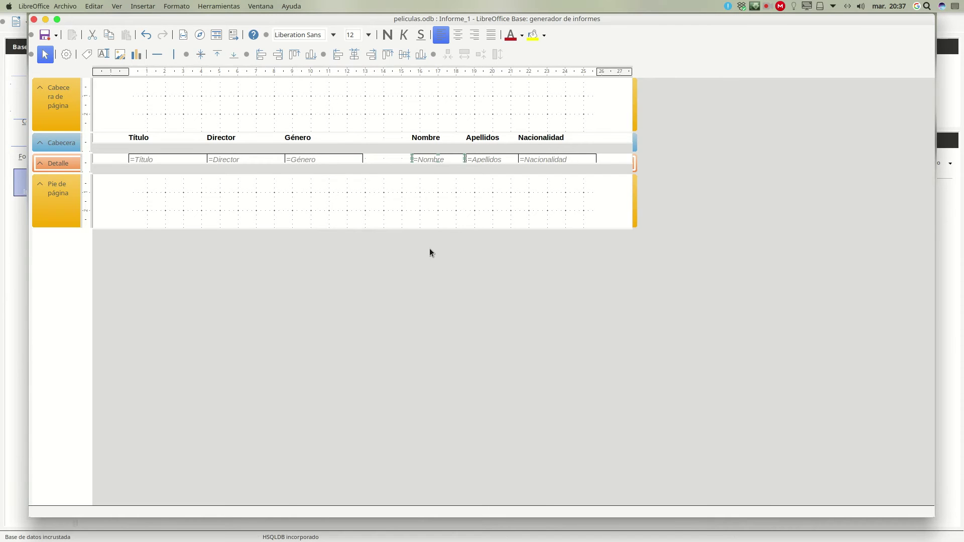
- Shift the Género detail field and its header label right until they adjoin the Nombre column
click(317, 160)
key(Right)
key(Right)
key(Right)
key(Right)
key(Right)
key(Right)
key(Right)
key(Right)
key(Right)
key(Right)
key(Right)
key(Right)
key(Right)
key(Right)
key(Right)
key(Right)
key(Right)
key(Right)
click(298, 137)
key(Right)
key(Right)
key(Right)
key(Right)
key(Right)
key(Right)
key(Right)
key(Right)
key(Right)
key(Right)
key(Right)
key(Right)
key(Right)
key(Right)
key(Right)
key(Right)
key(Right)
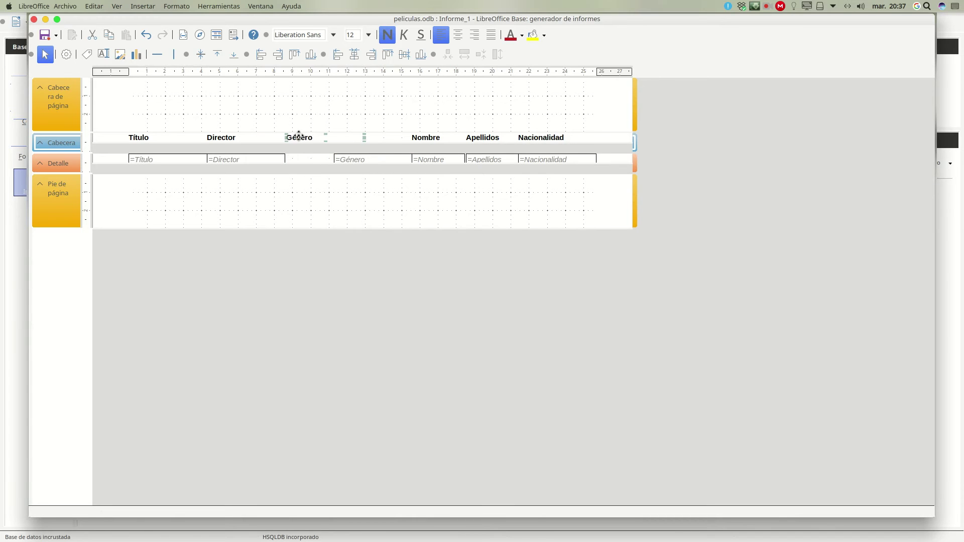
key(Right)
- Shift the Director header label and detail field right until they adjoin the Género column
click(226, 137)
key(Right)
key(Right)
key(Right)
key(Right)
key(Right)
key(Right)
key(Right)
key(Right)
key(Right)
key(Right)
key(Right)
key(Right)
key(Right)
key(Right)
key(Right)
key(Right)
key(Right)
key(Right)
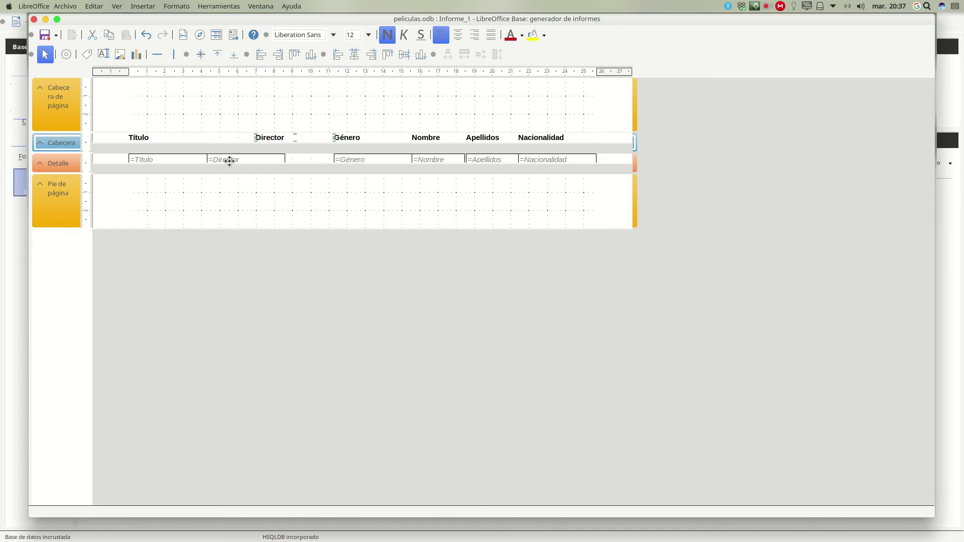
click(229, 159)
key(Right)
key(Right)
key(Right)
key(Right)
key(Right)
key(Right)
key(Right)
key(Right)
key(Right)
key(Right)
key(Right)
key(Right)
key(Right)
key(Right)
key(Right)
key(Right)
key(Right)
key(Right)
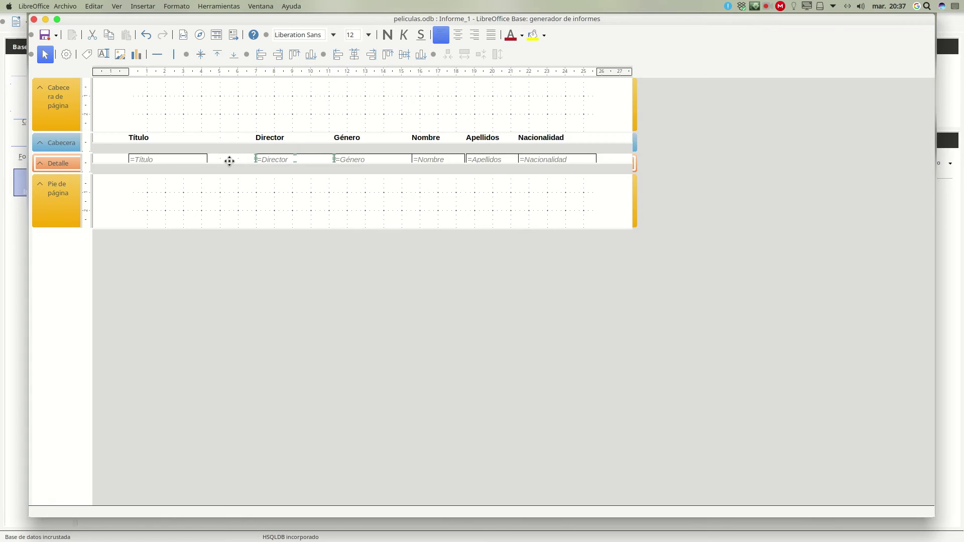
- Widen the Título detail field so that it ends just before the Director field
click(197, 160)
drag(207, 159, 252, 159)
- Add a label about 14.75 by 1.25 cm to the page header with the text "Listado de Películas"
click(86, 54)
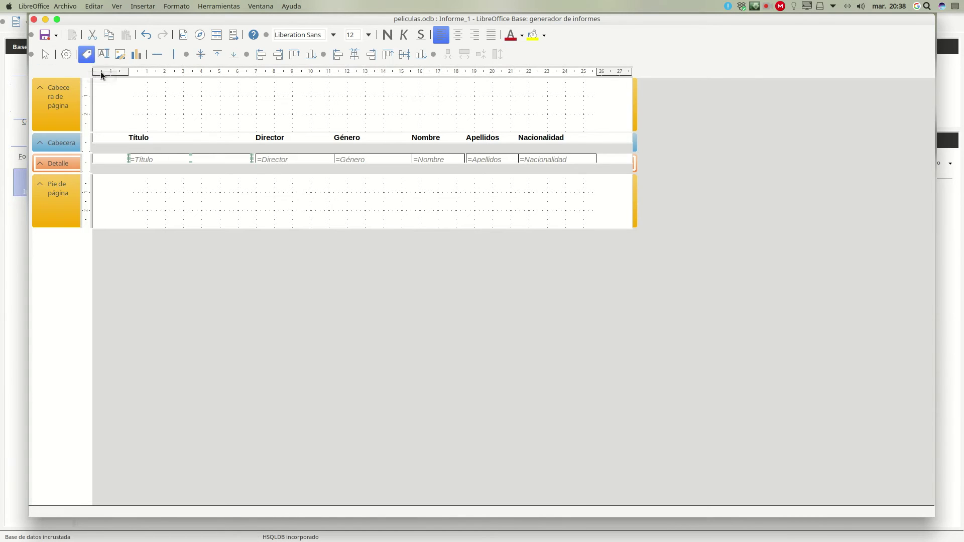
drag(128, 95, 398, 119)
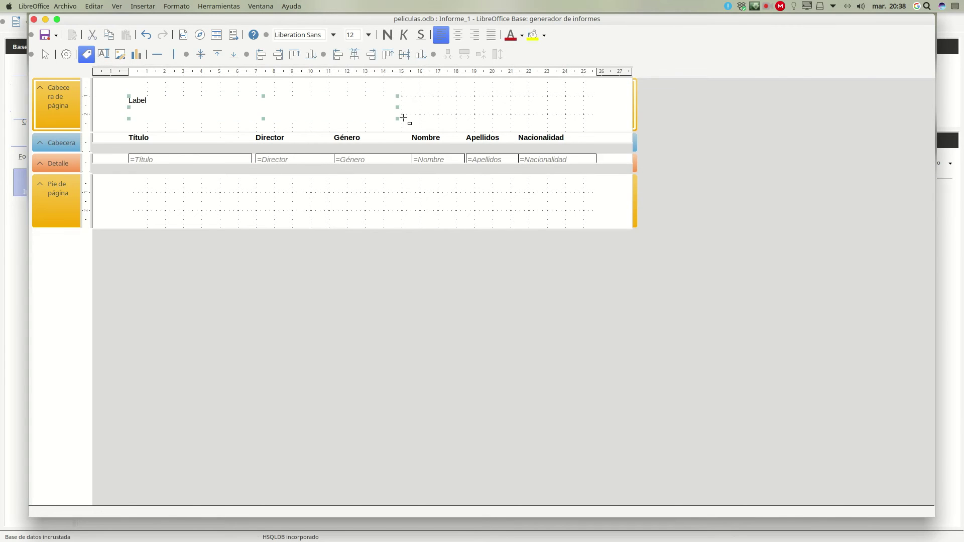
double_click(142, 100)
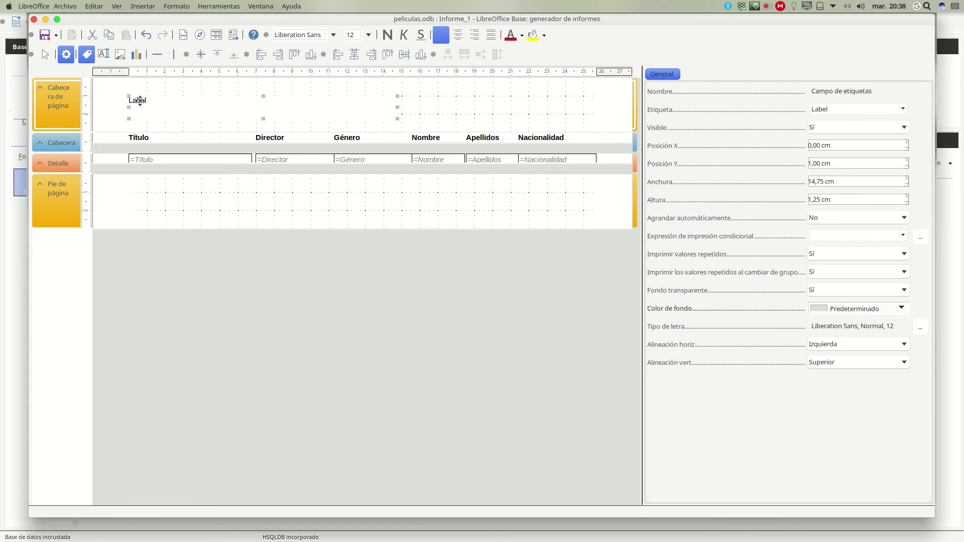
click(836, 109)
text(Listado de Películas)
- Format the title label's font as bold (Negrita), 28 pt, with a single (Sencillo) underline
click(915, 326)
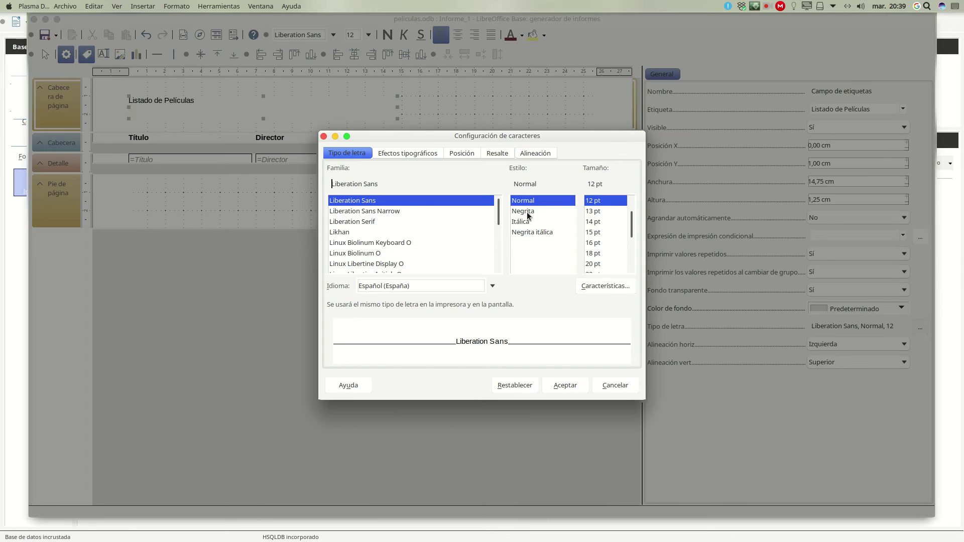
click(527, 213)
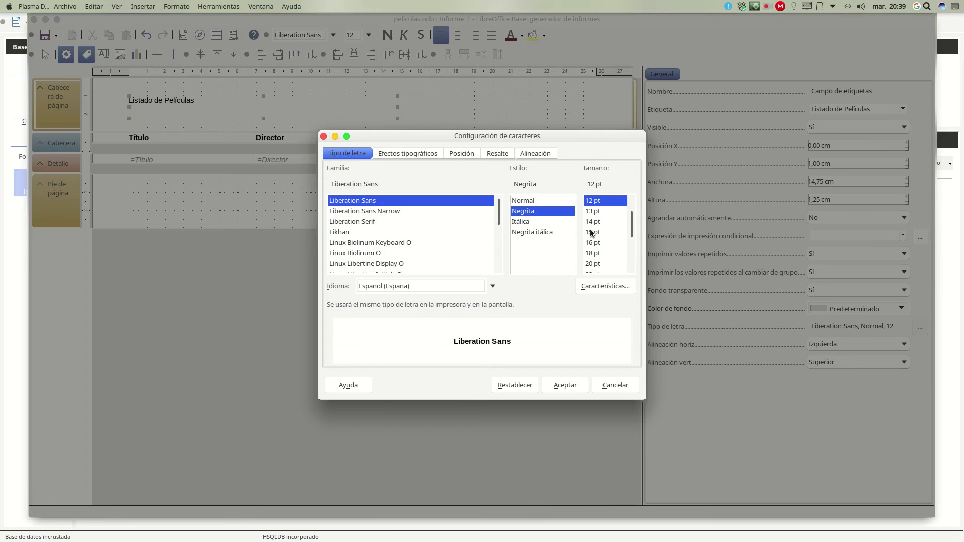
drag(633, 230, 633, 241)
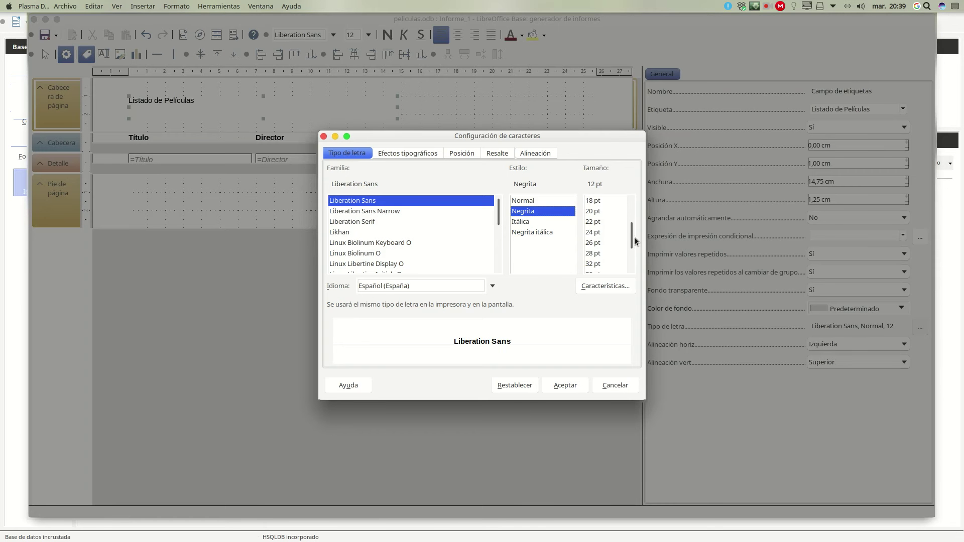
click(596, 253)
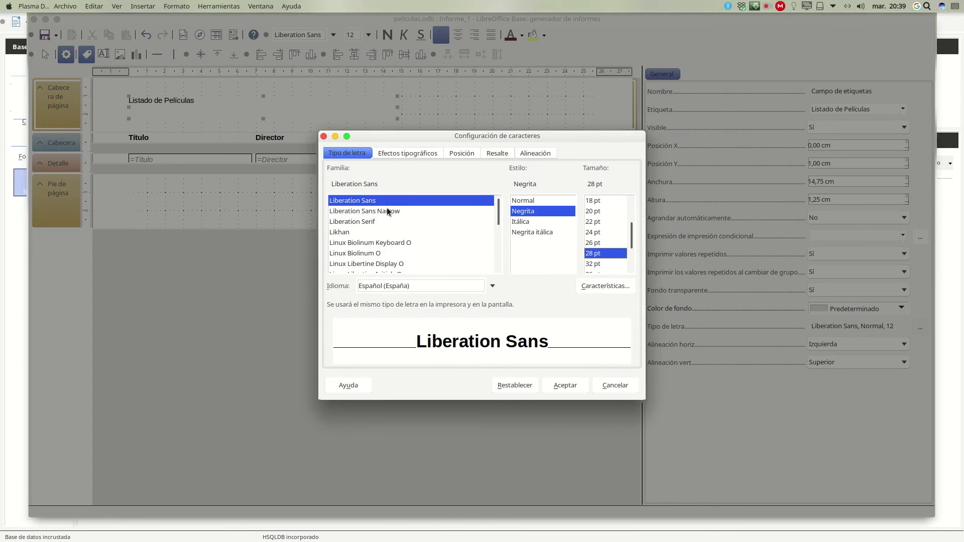
click(409, 153)
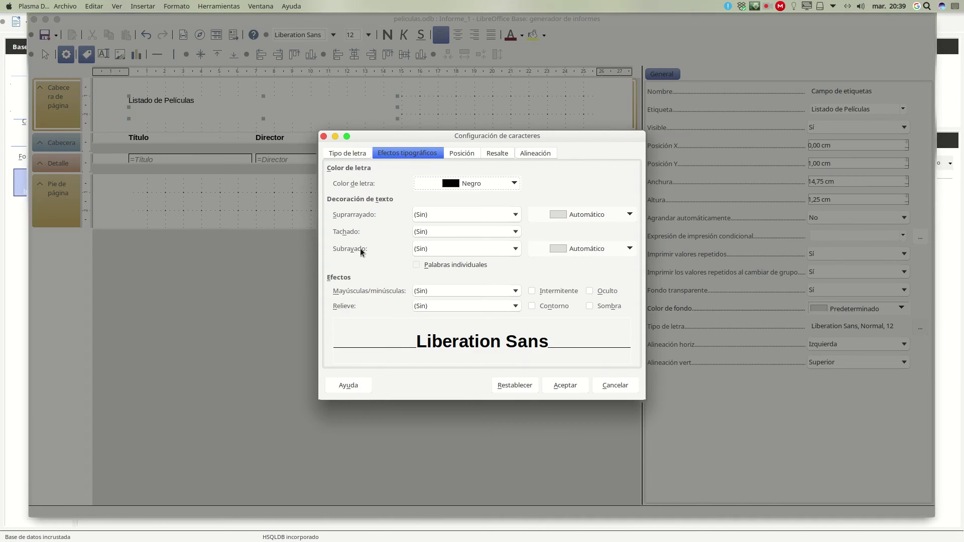
click(451, 248)
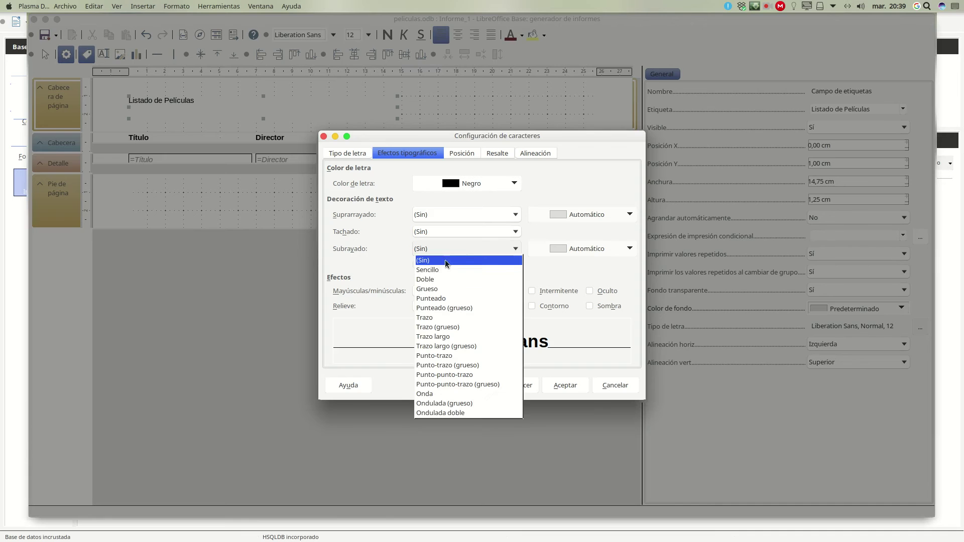
click(435, 270)
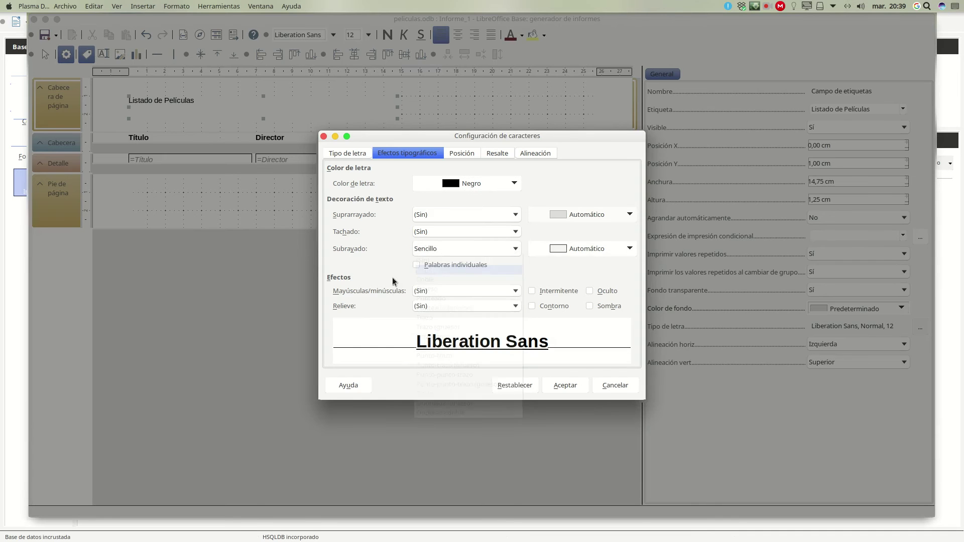
click(563, 385)
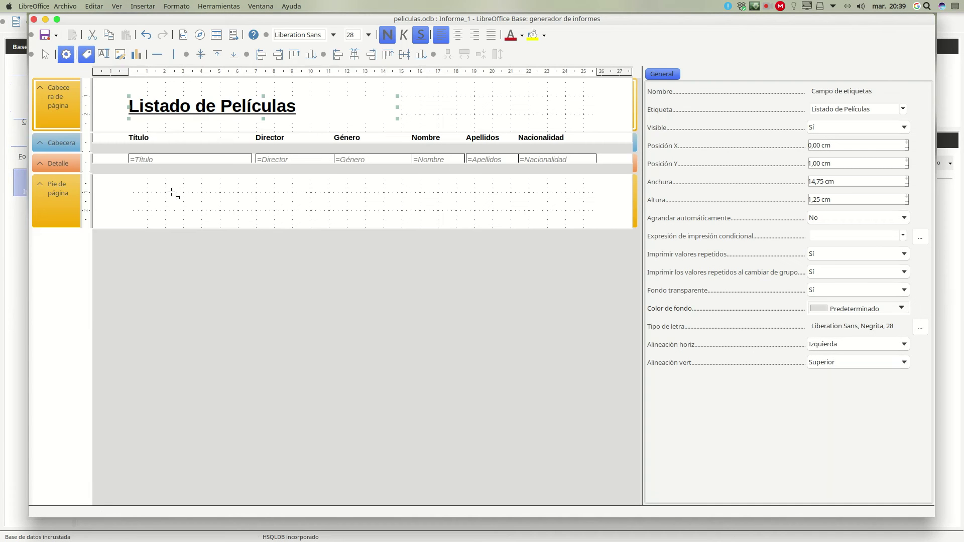
- Close the report design, run Informe_1 to check the title and column widths, and close the output
click(239, 224)
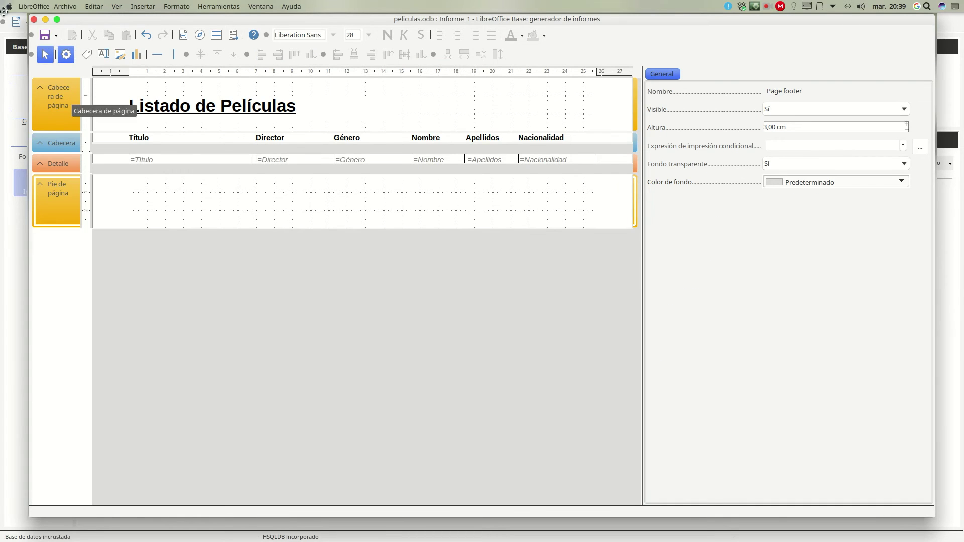
click(33, 20)
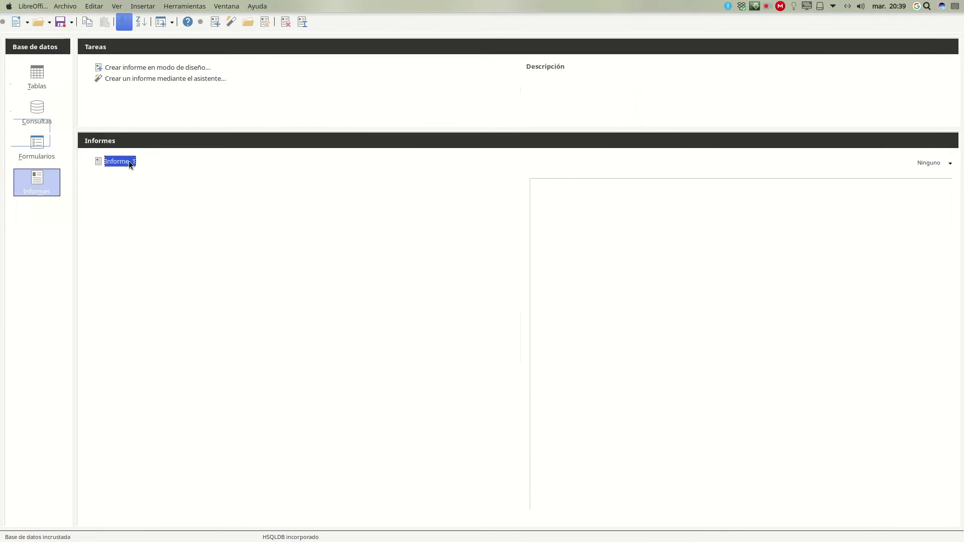
double_click(129, 161)
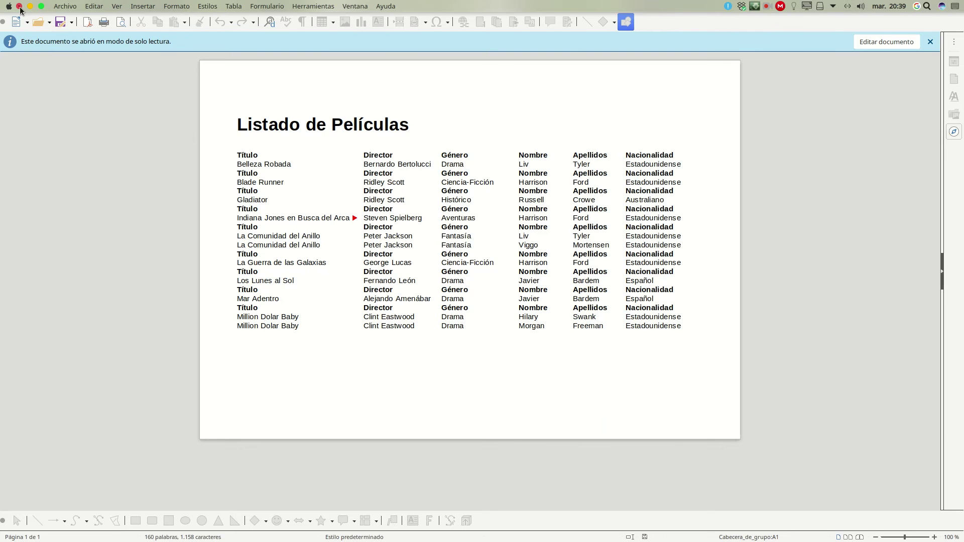
click(20, 9)
- Reopen Informe_1 for editing and narrow the Género detail field and its header label to about 3.23 cm
right_click(117, 159)
click(143, 245)
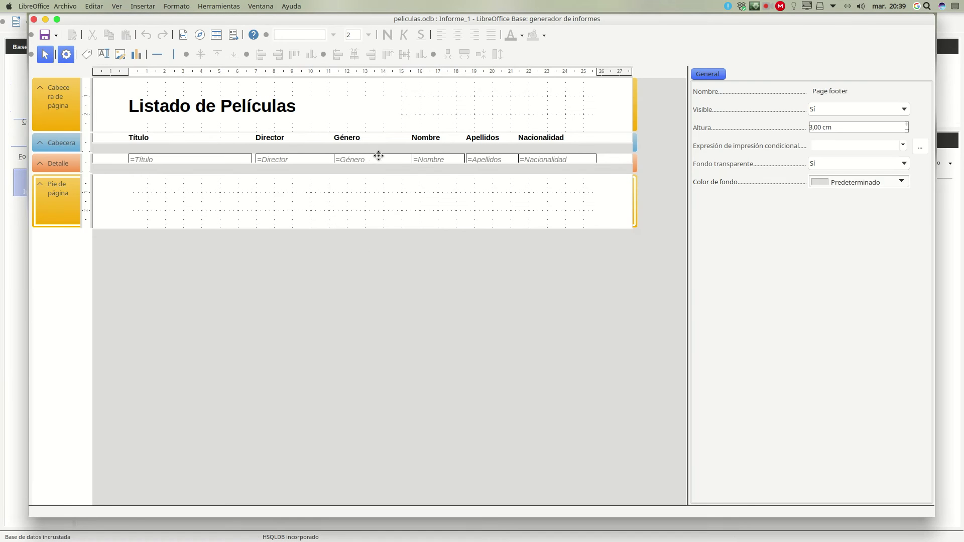
click(390, 163)
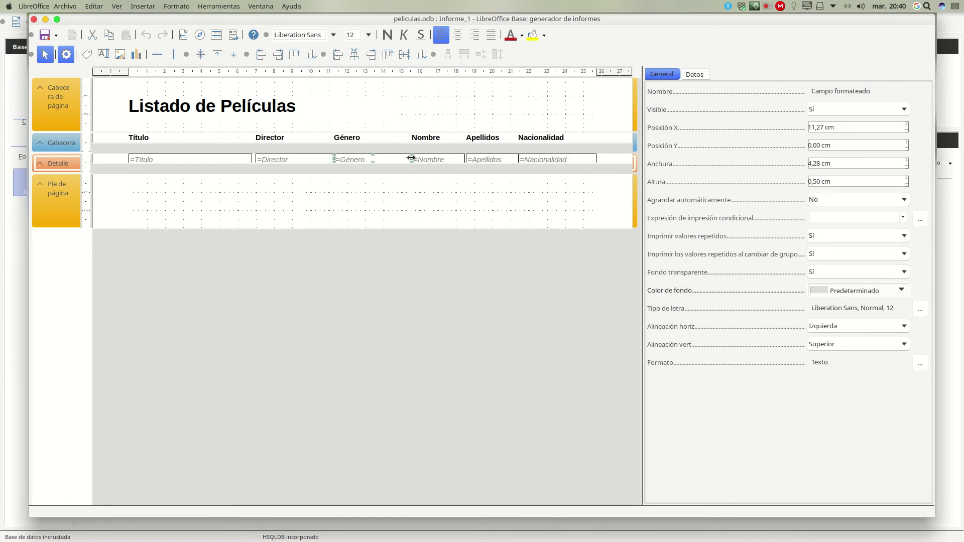
drag(399, 159, 392, 159)
click(365, 138)
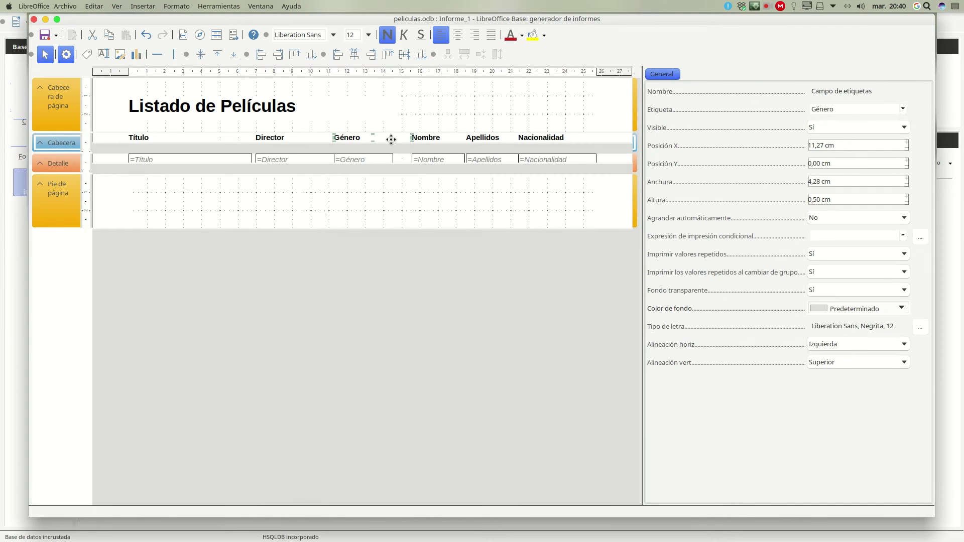
drag(412, 137, 392, 137)
- Shift the Género detail field and its header label right to an X position of 12.27 cm, adjoining the Nombre column
click(364, 161)
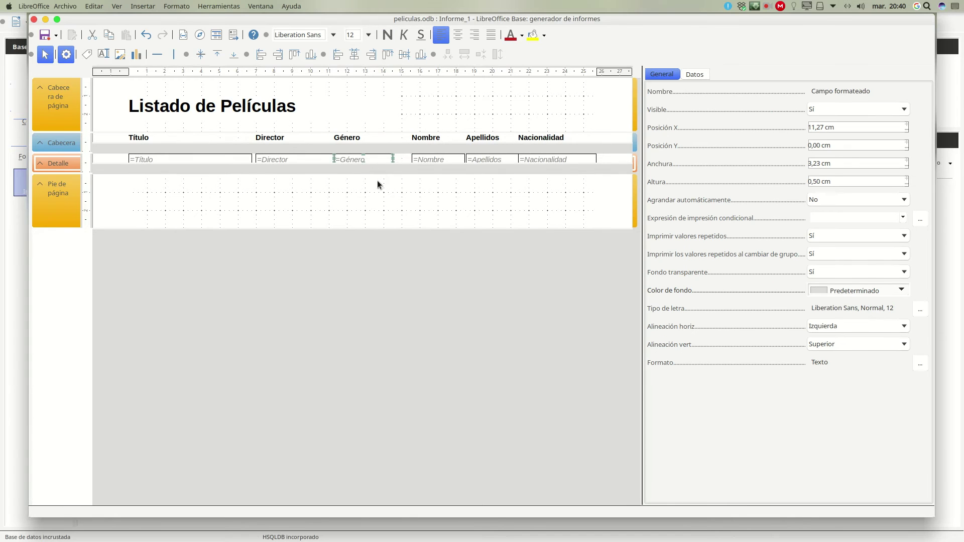
key(Right)
key(Right)
key(Right)
key(Right)
key(Right)
key(Right)
key(Right)
key(Right)
key(Right)
key(Right)
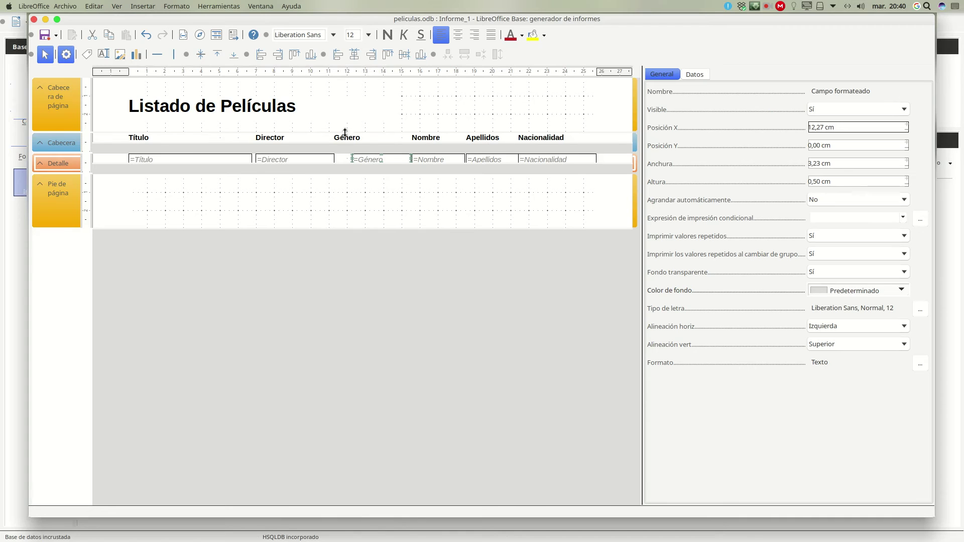
click(345, 135)
key(Right)
key(Right)
key(Right)
key(Right)
key(Right)
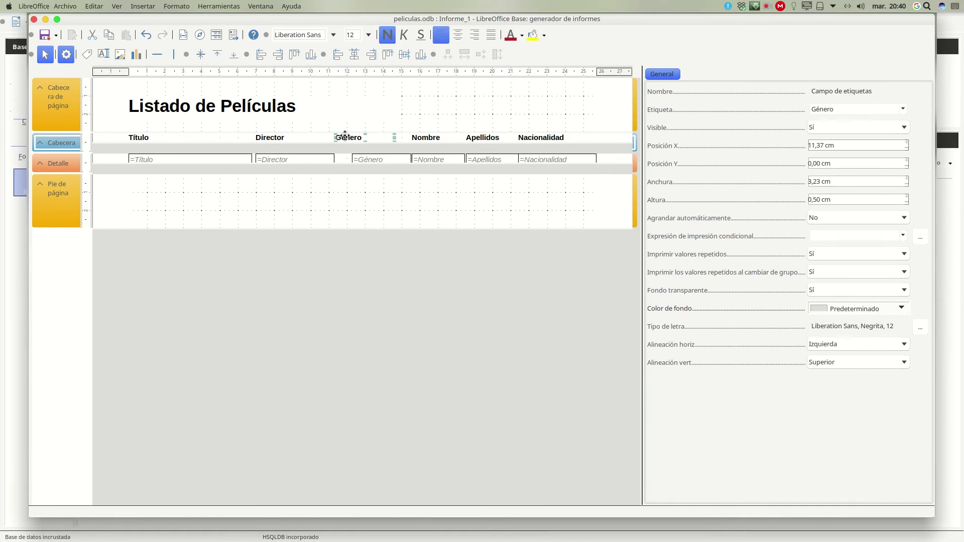
key(Right)
key(Right)
key(Right)
key(Right)
key(Right)
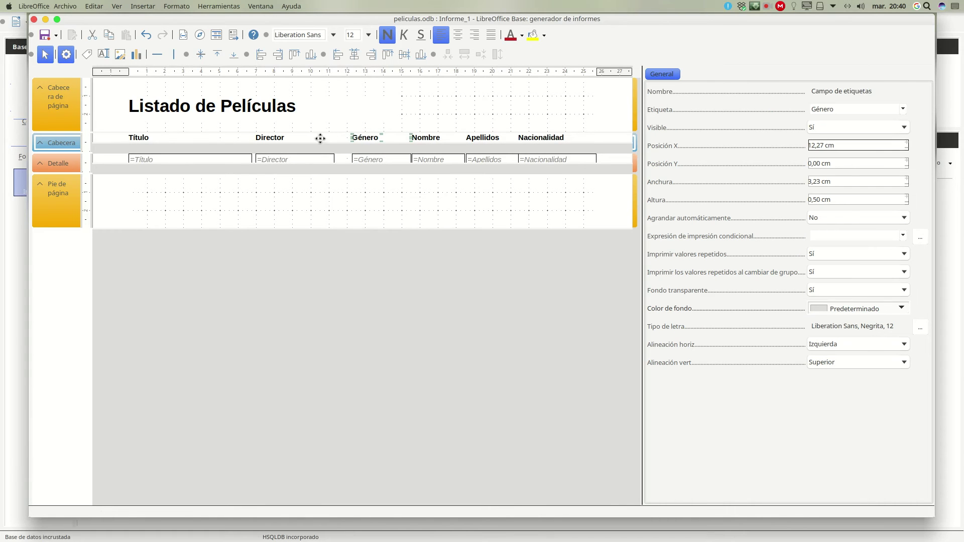
- Shift the Director detail field and its header label right to an X position of 7.98 cm, adjoining the Género column
click(309, 158)
key(Right)
key(Right)
key(Right)
key(Right)
key(Right)
key(Right)
key(Right)
key(Right)
key(Right)
key(Right)
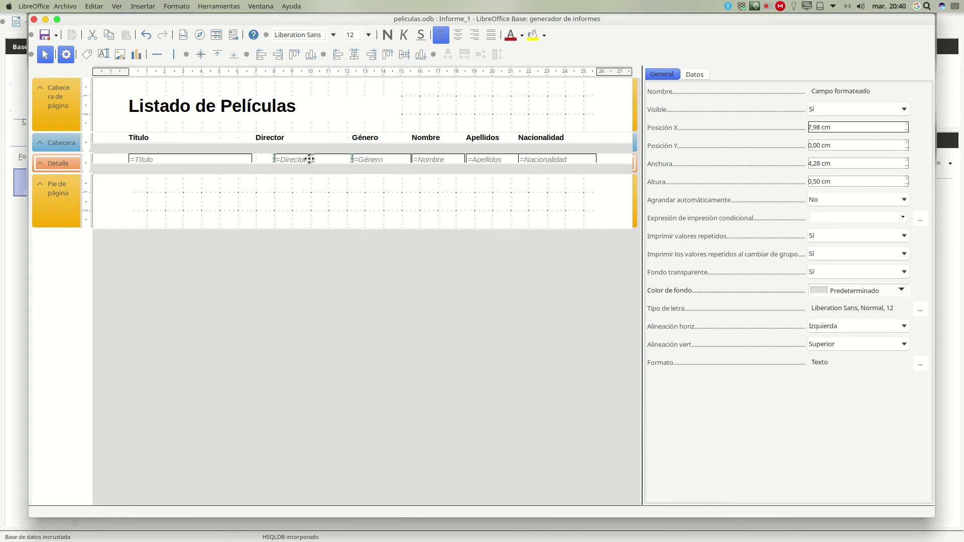
click(276, 137)
key(Right)
key(Right)
key(Right)
key(Right)
key(Right)
key(Right)
key(Right)
key(Right)
key(Right)
key(Right)
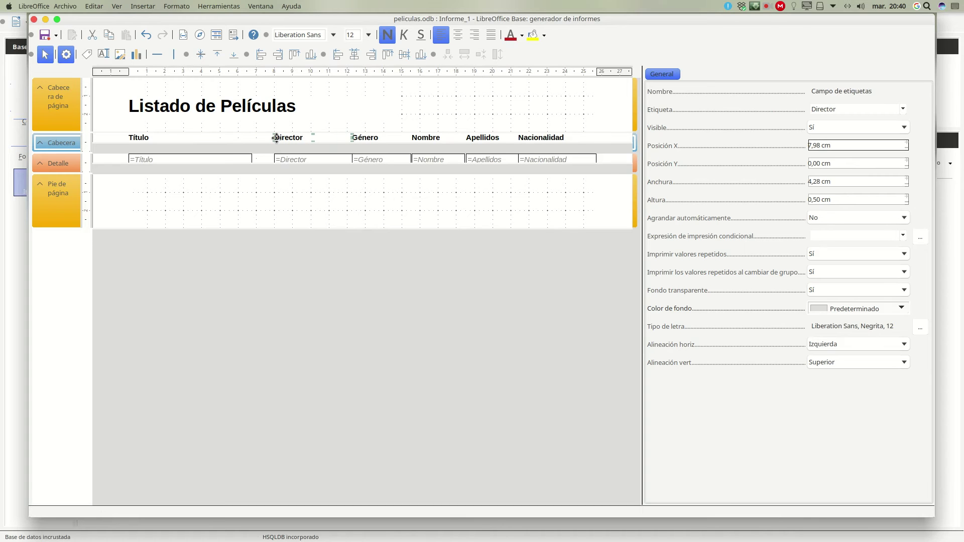
- Widen the Título detail field until it reaches the Director field, and save the report
click(240, 160)
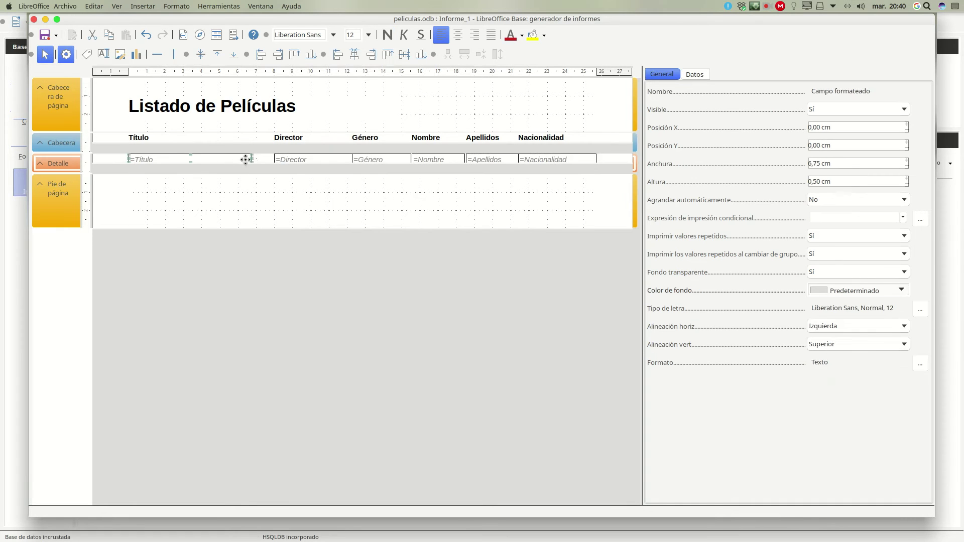
drag(252, 159, 273, 161)
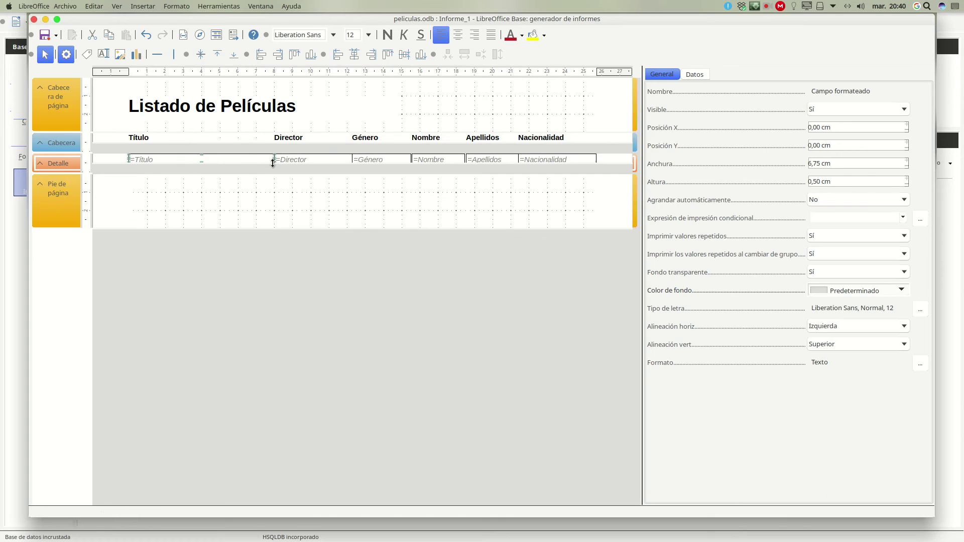
click(44, 36)
- Close the report design, run Informe_1, switch its read-only output to editing mode, and close it
click(33, 19)
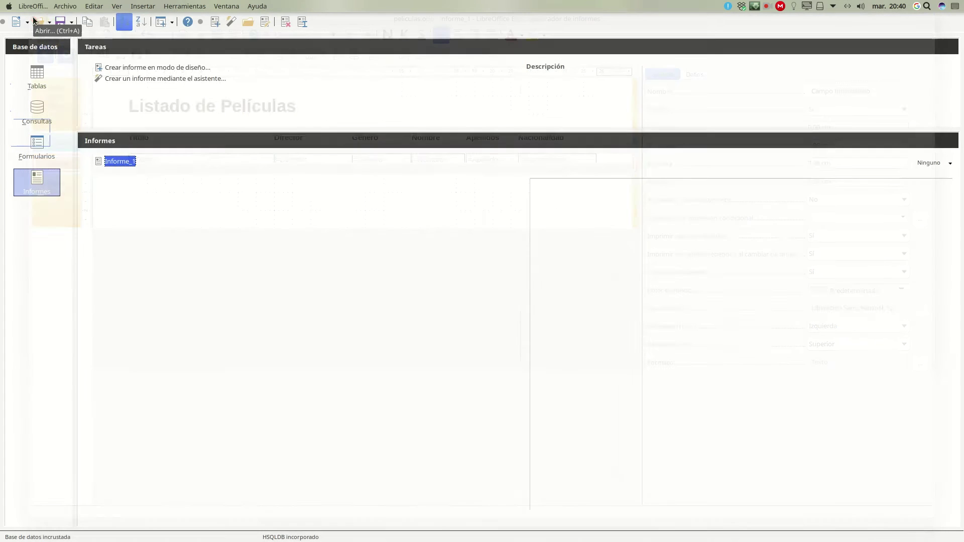
key(Return)
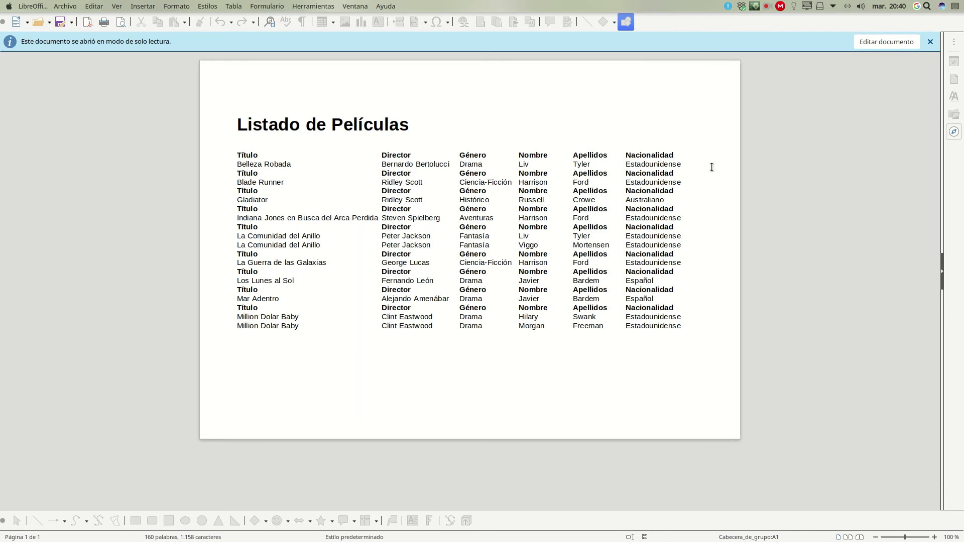
click(883, 42)
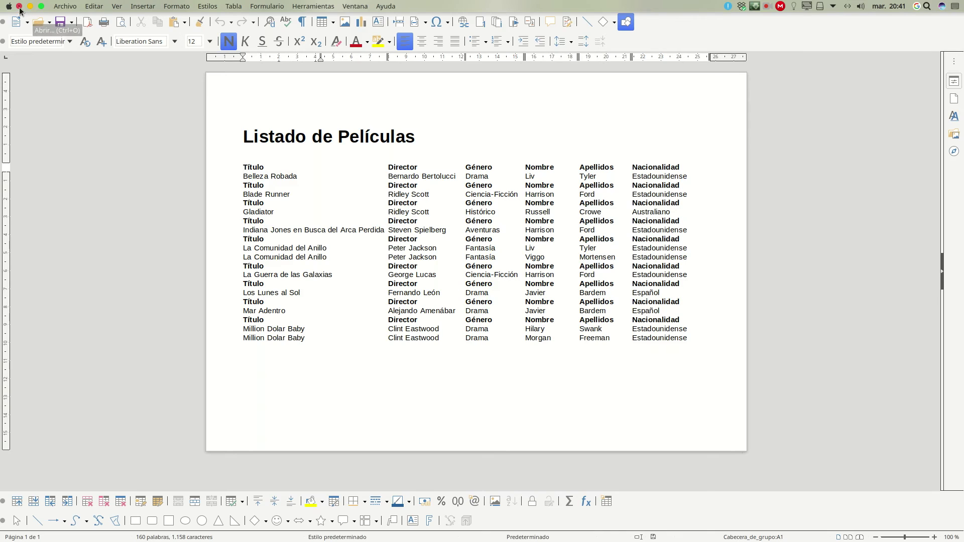
click(19, 7)
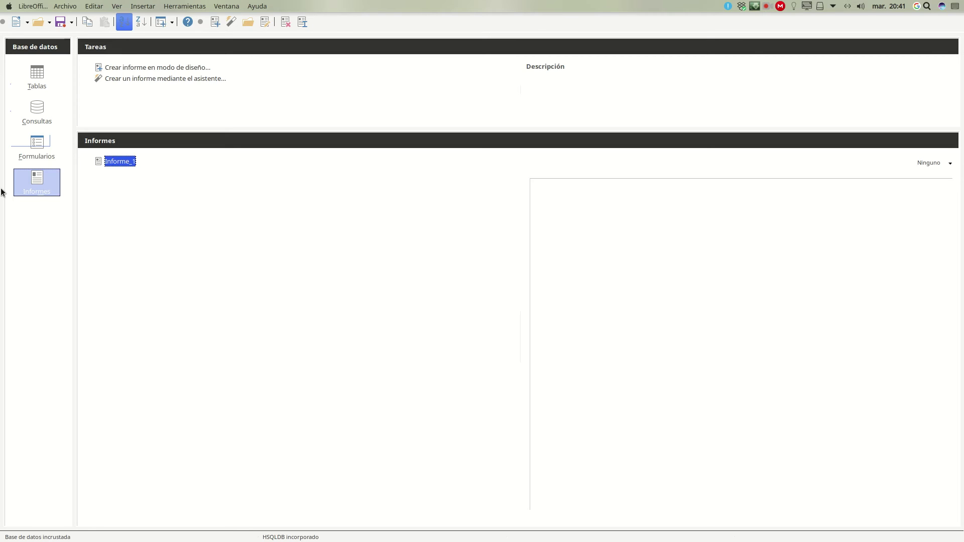
- Start a new query with the wizard and add the Nombre field from the generos table
click(41, 106)
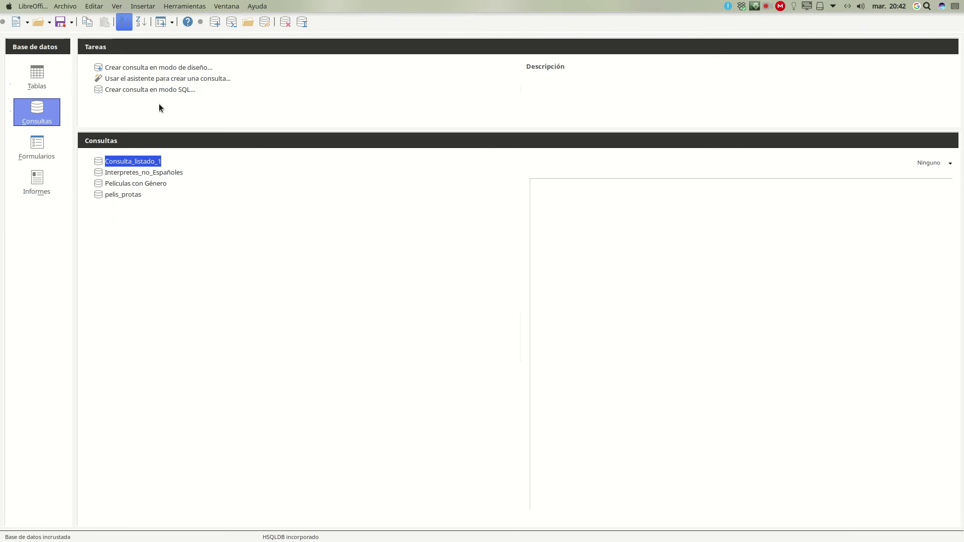
click(169, 79)
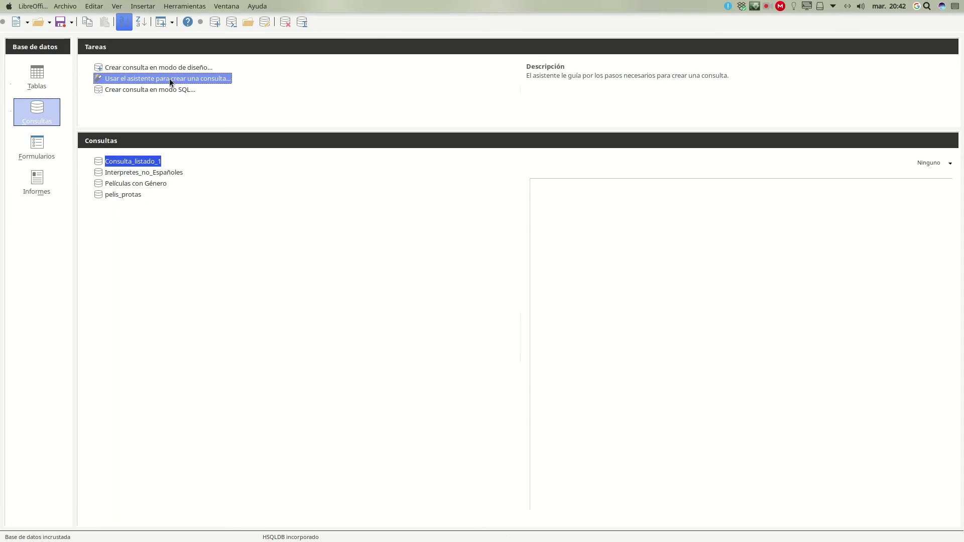
double_click(170, 78)
click(465, 207)
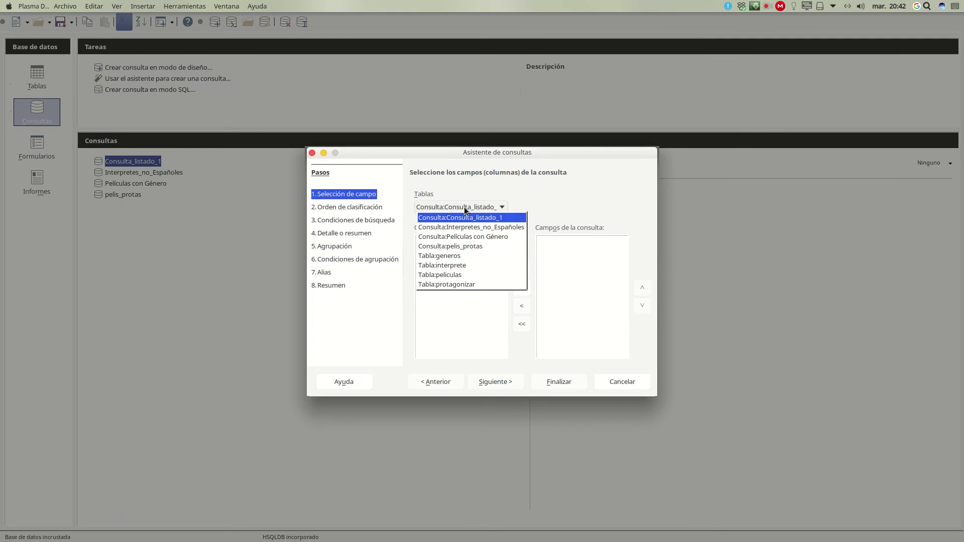
click(457, 255)
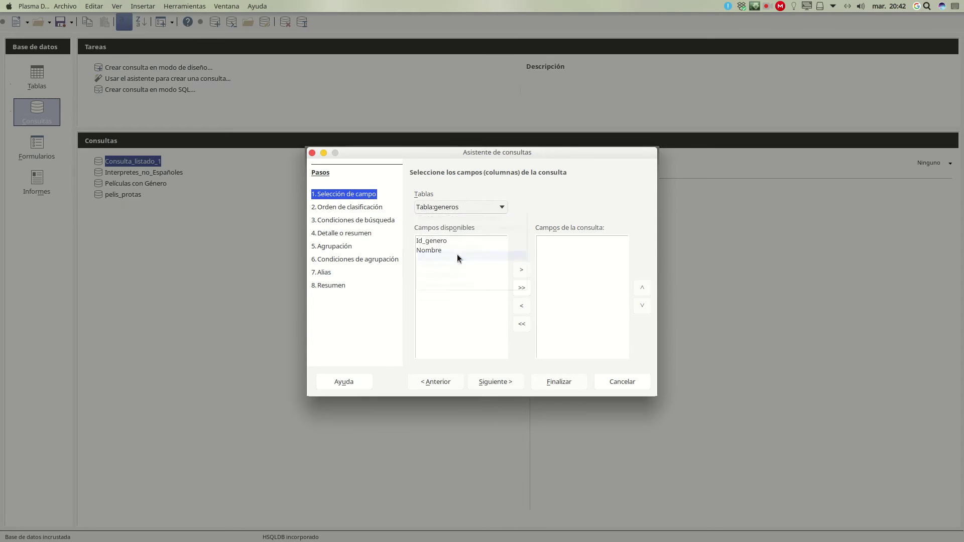
click(433, 250)
click(521, 269)
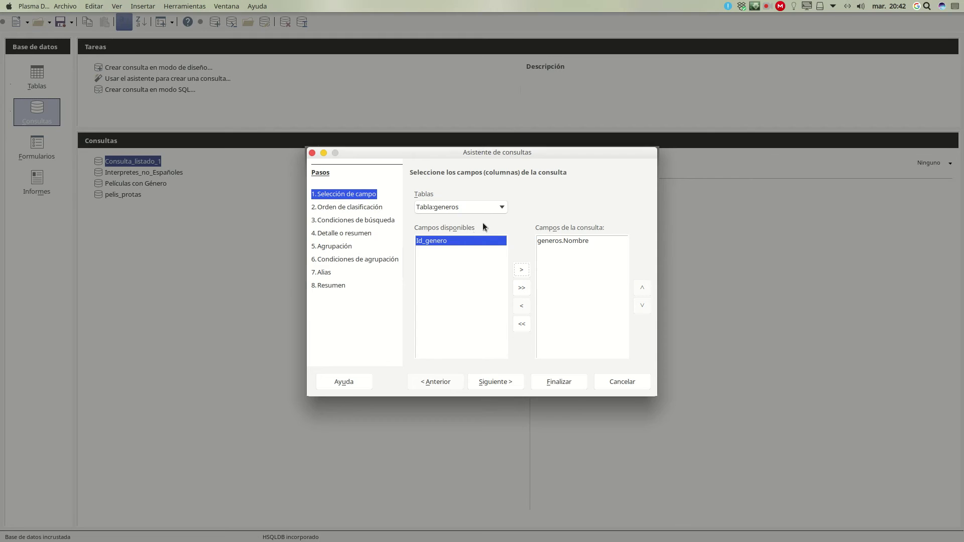
- Add the Título, Director, Año and Formato fields from the peliculas table to the query
click(470, 207)
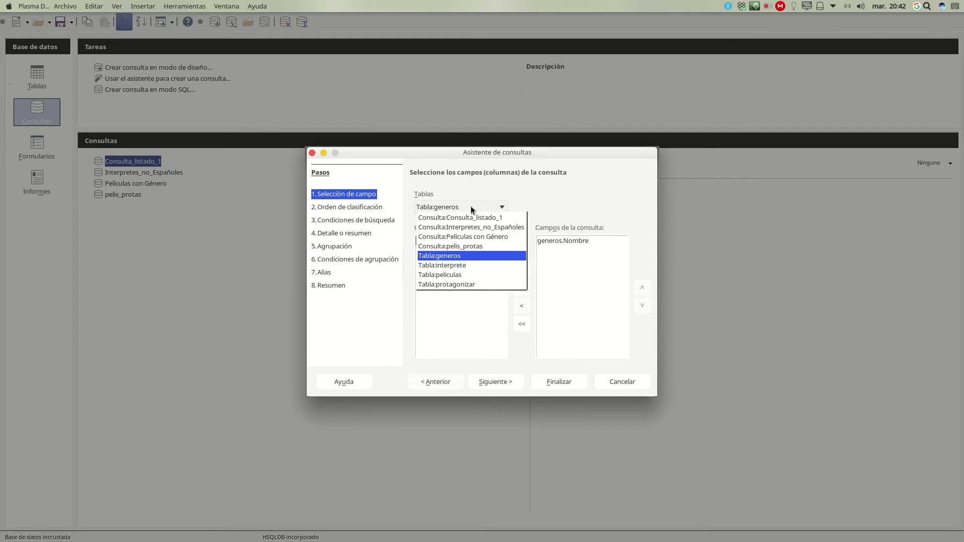
click(442, 275)
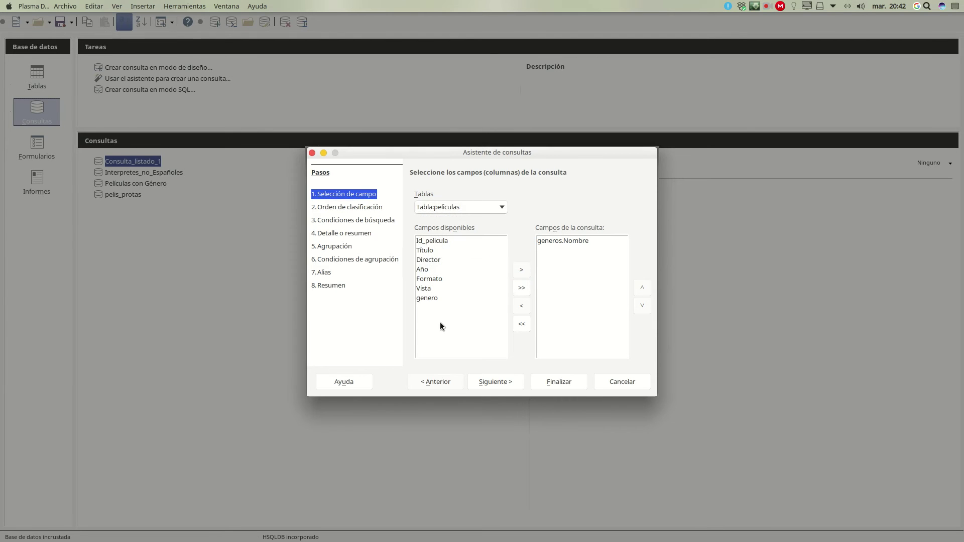
click(429, 252)
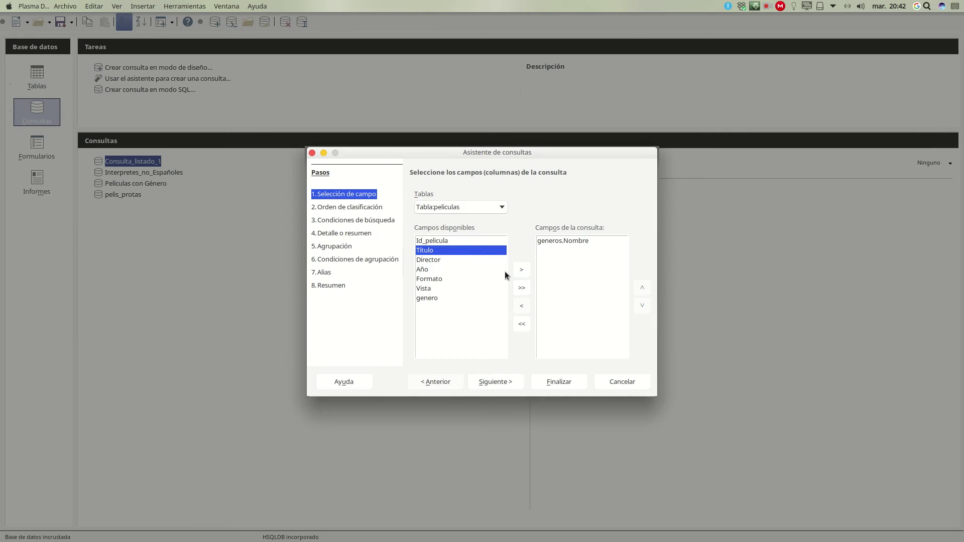
click(521, 270)
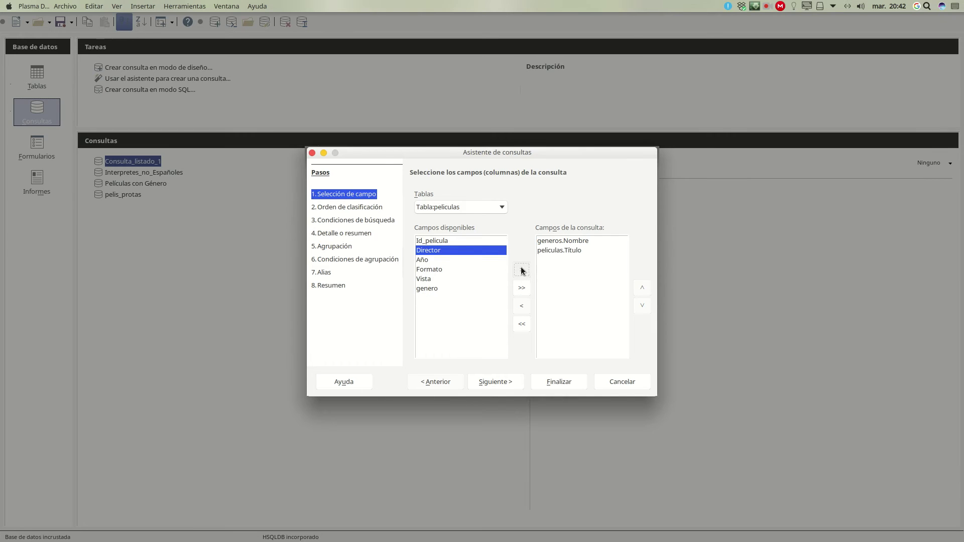
click(522, 271)
click(522, 270)
click(522, 270)
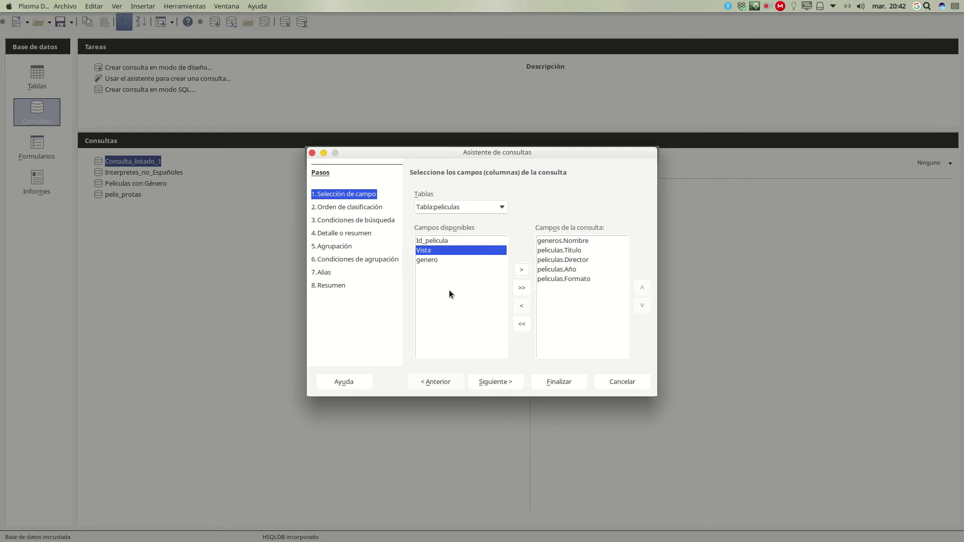
click(425, 260)
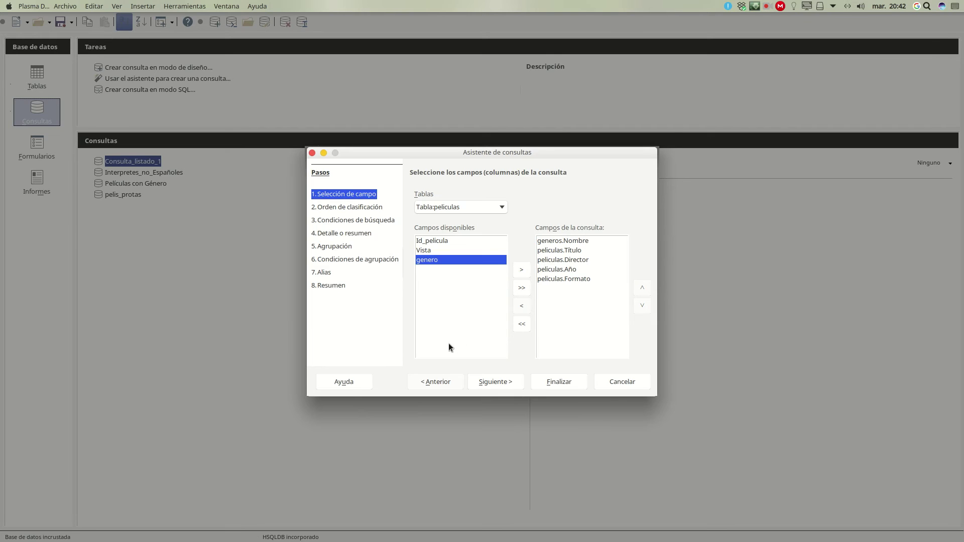
- Sort the query ascending by generos.Nombre and then by peliculas.Título
click(499, 382)
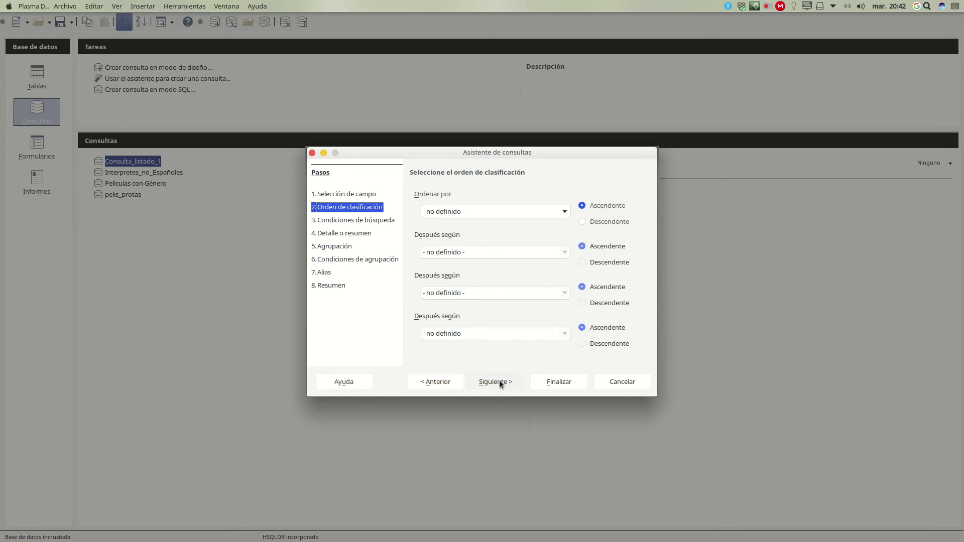
click(477, 212)
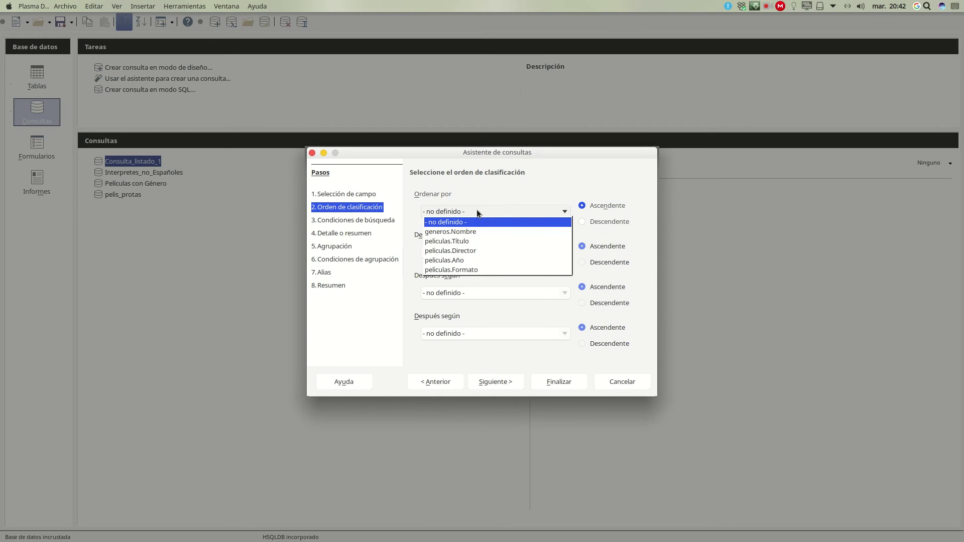
click(464, 231)
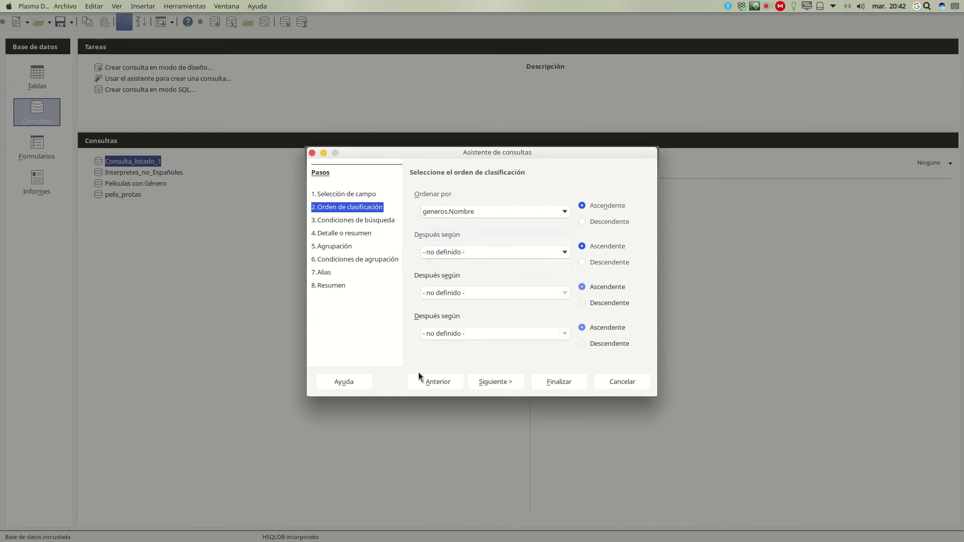
click(475, 251)
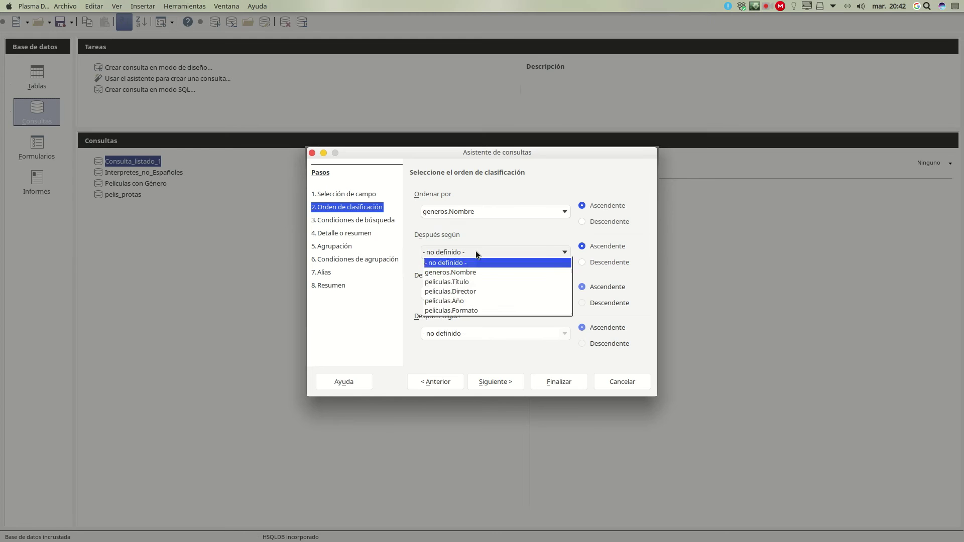
click(467, 281)
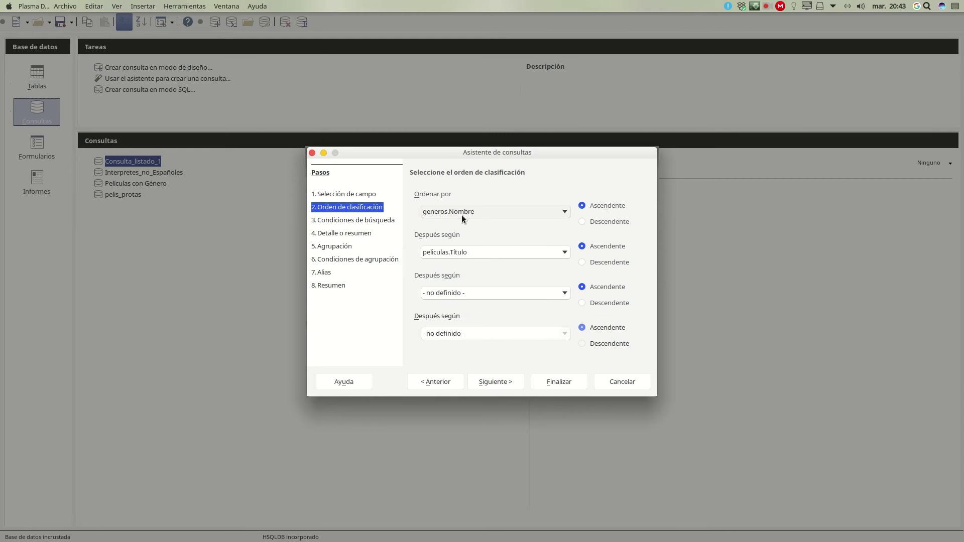
click(495, 382)
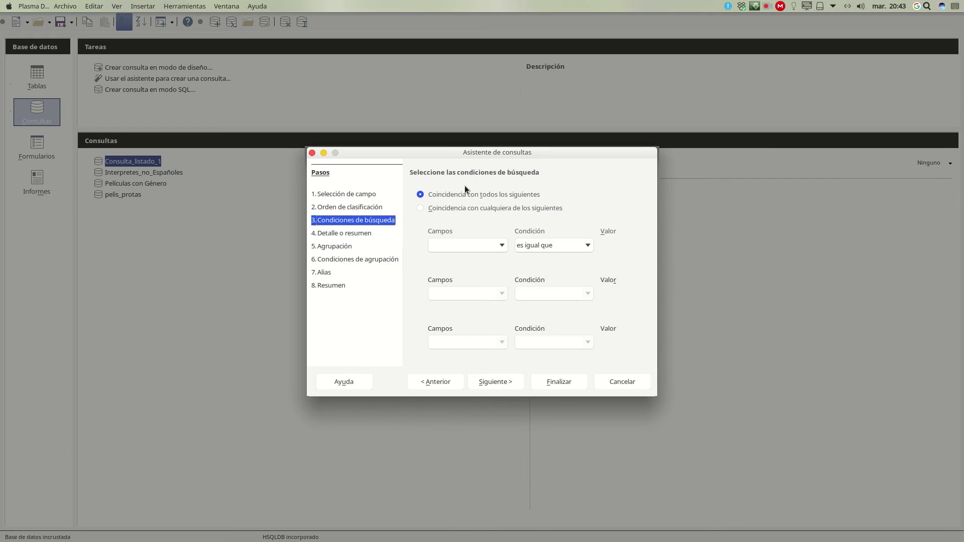
- Keep the query detailed without search conditions, and set the alias of generos.Nombre to Género
click(498, 384)
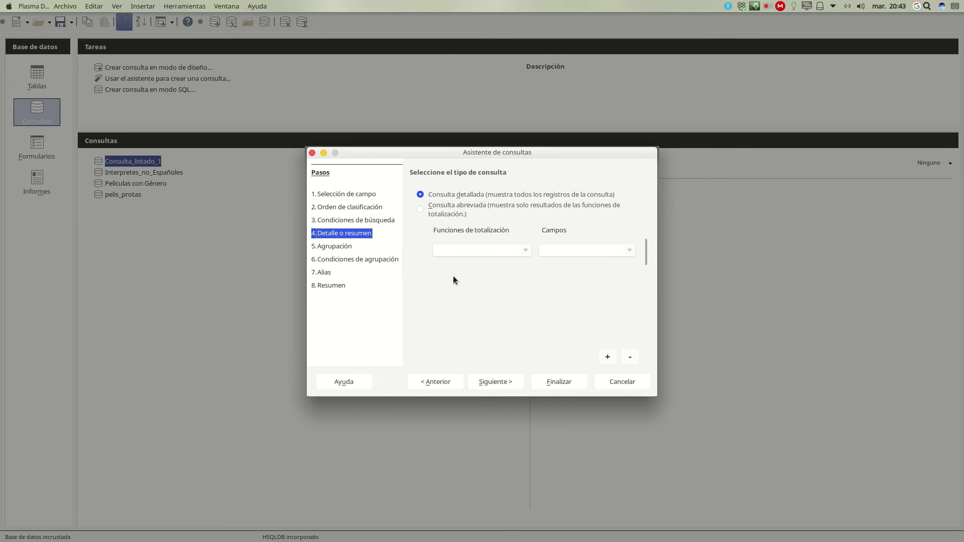
click(507, 380)
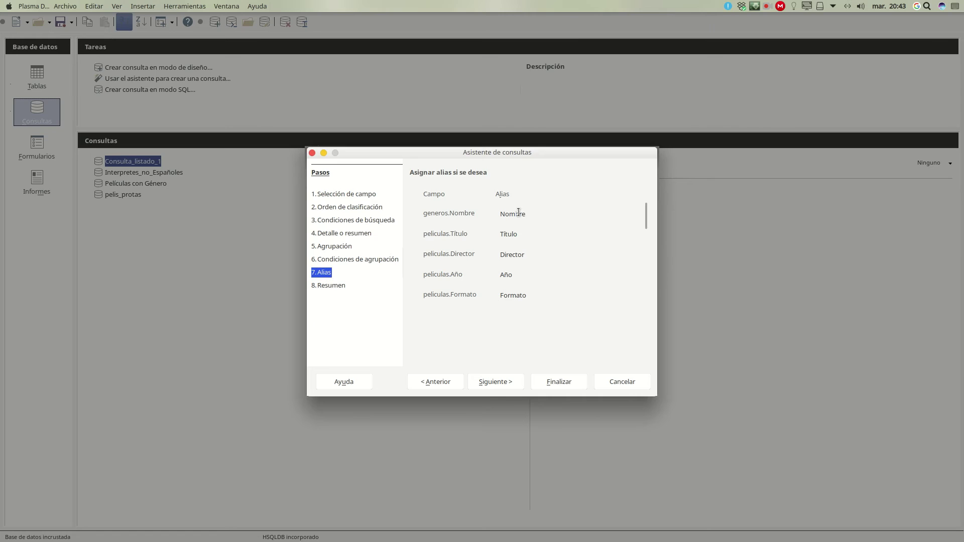
drag(526, 213, 483, 214)
text(Género)
click(504, 385)
- Finish the wizard with the query named Consulta_generos and set to be shown, and close its results
click(454, 207)
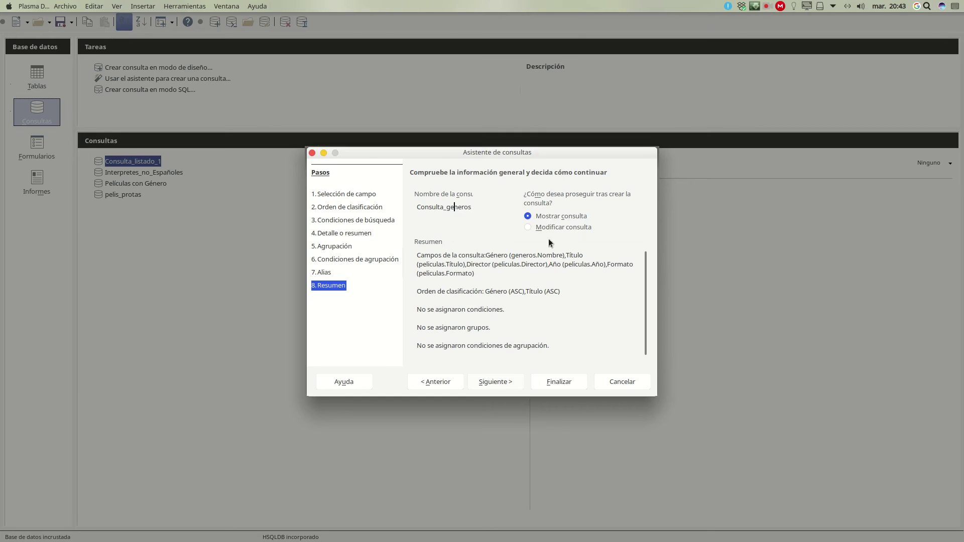
click(559, 381)
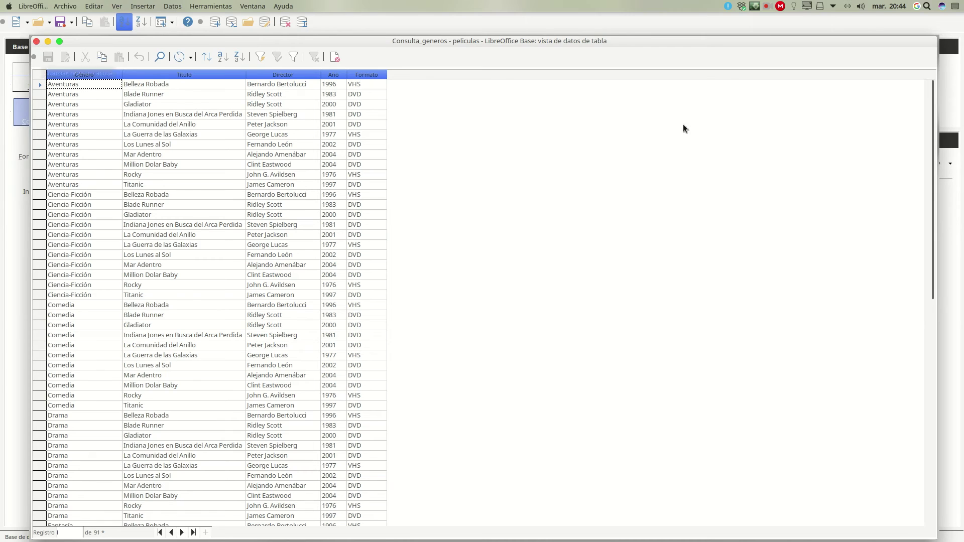
click(37, 42)
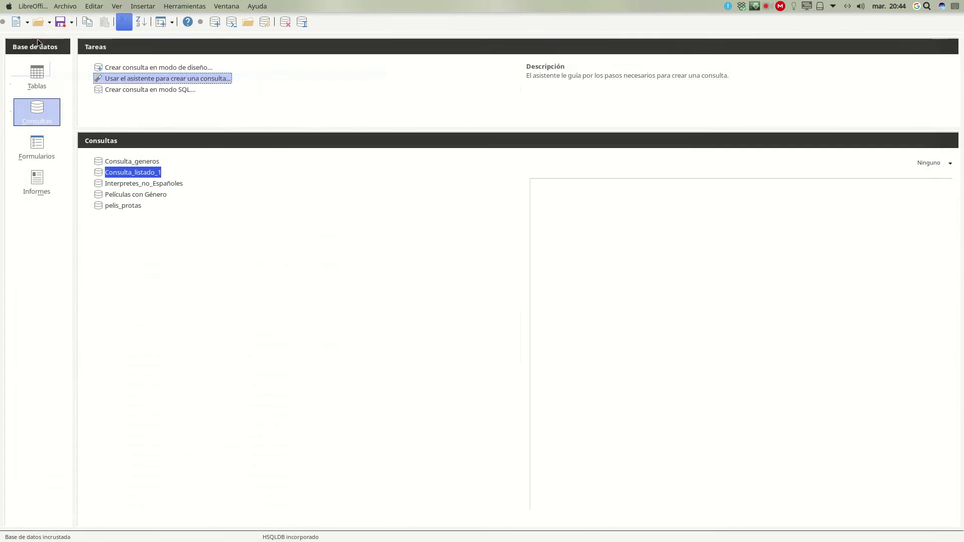
- Open Consulta_listado_1 for editing, enlarge the table area to examine how its tables are linked, and close it
right_click(133, 173)
click(177, 323)
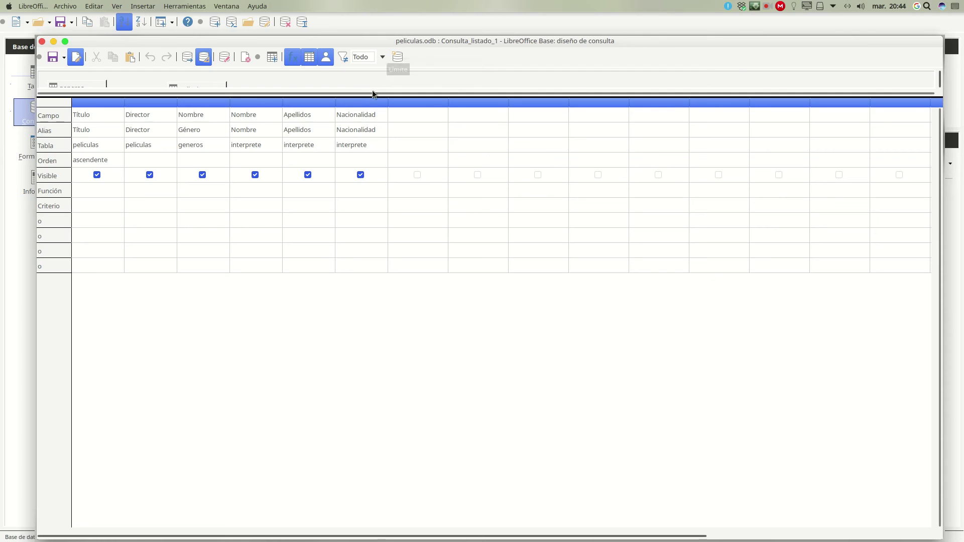
drag(360, 97, 367, 288)
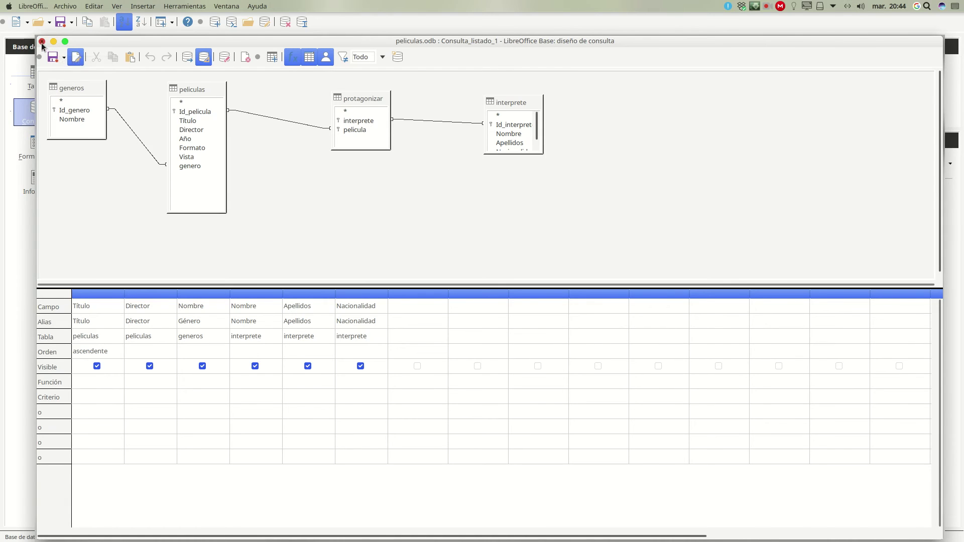
click(76, 58)
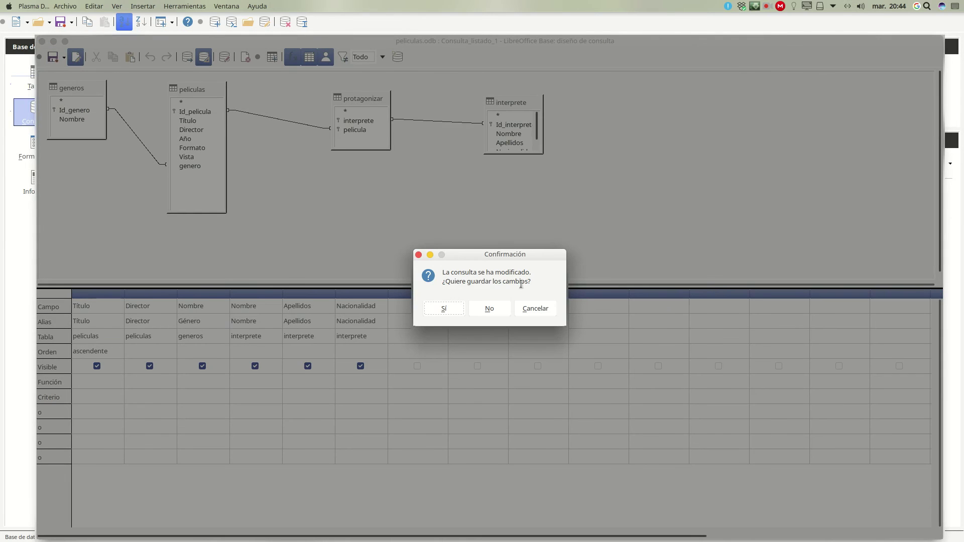
click(490, 309)
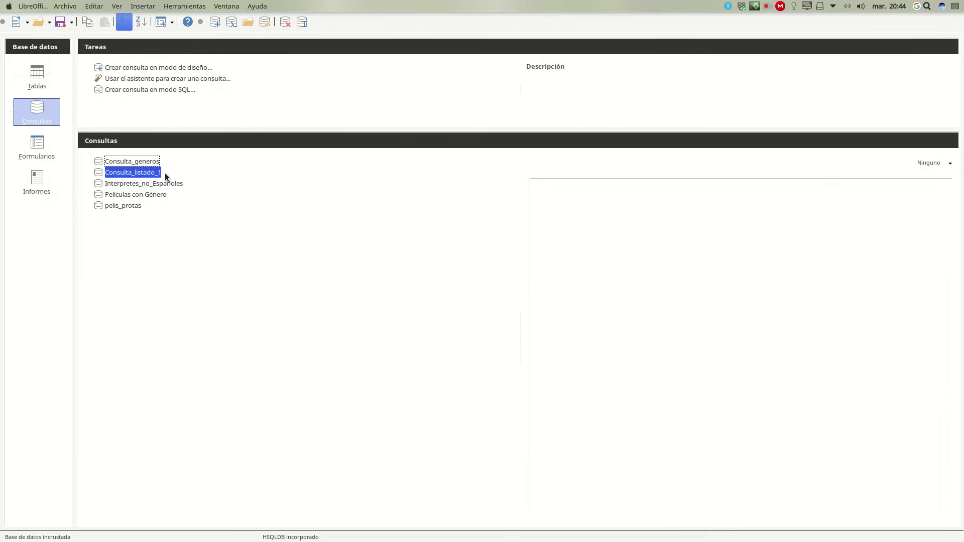
- Edit Consulta_generos to link Id_genero in generos with genero in peliculas, and run the query
click(137, 161)
right_click(140, 164)
click(199, 310)
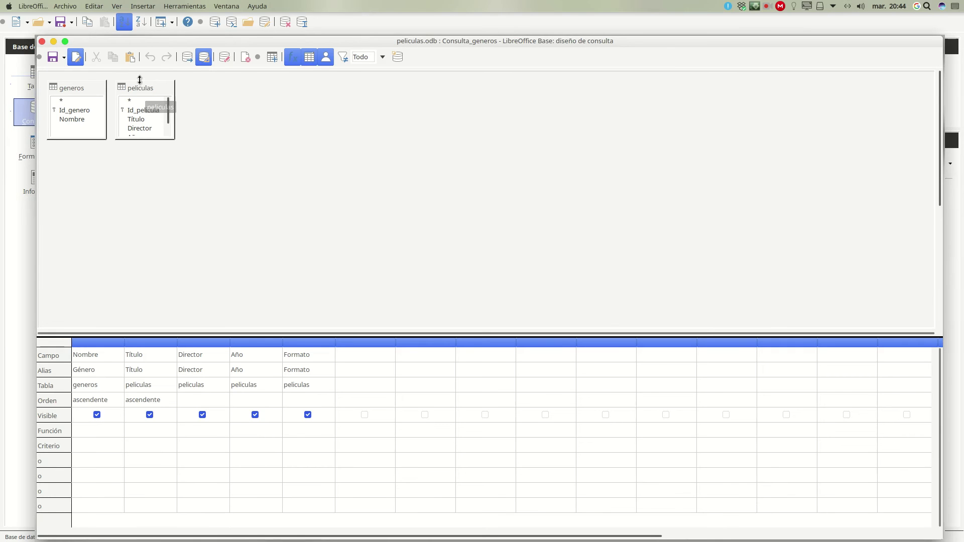
click(147, 142)
drag(147, 141, 149, 204)
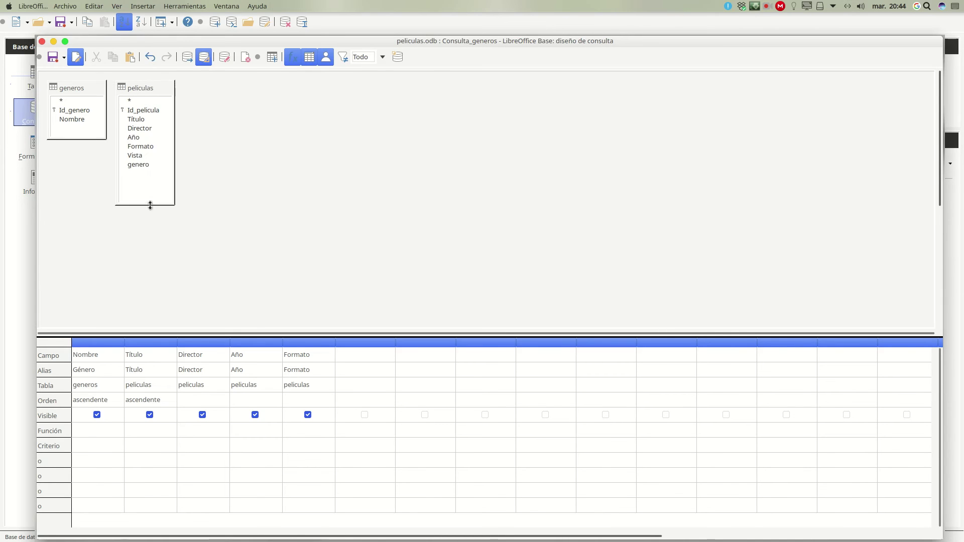
drag(139, 89, 194, 94)
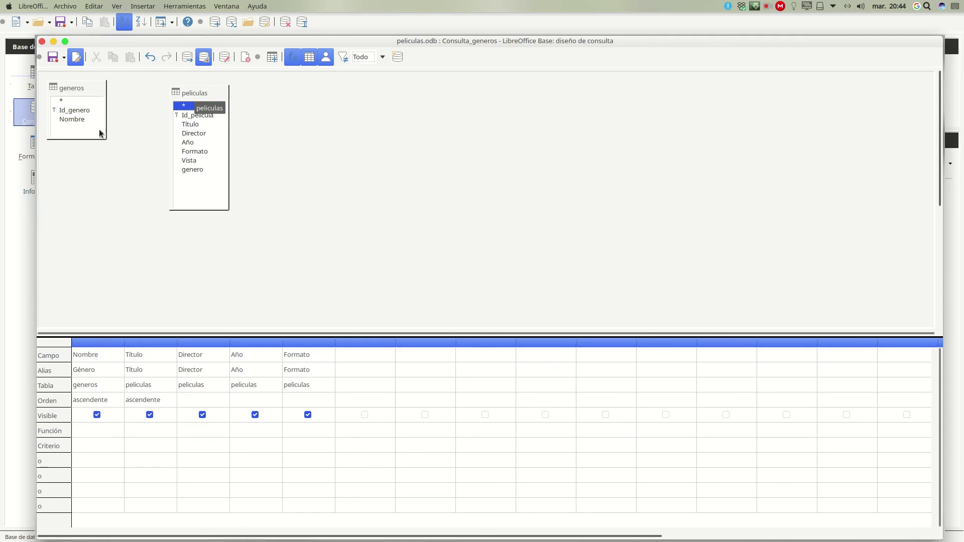
drag(84, 109, 183, 170)
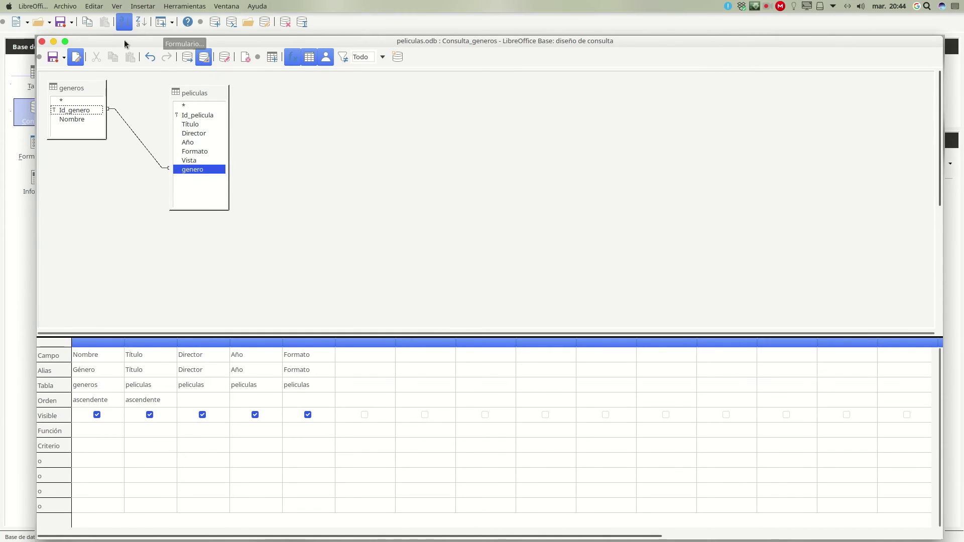
click(186, 58)
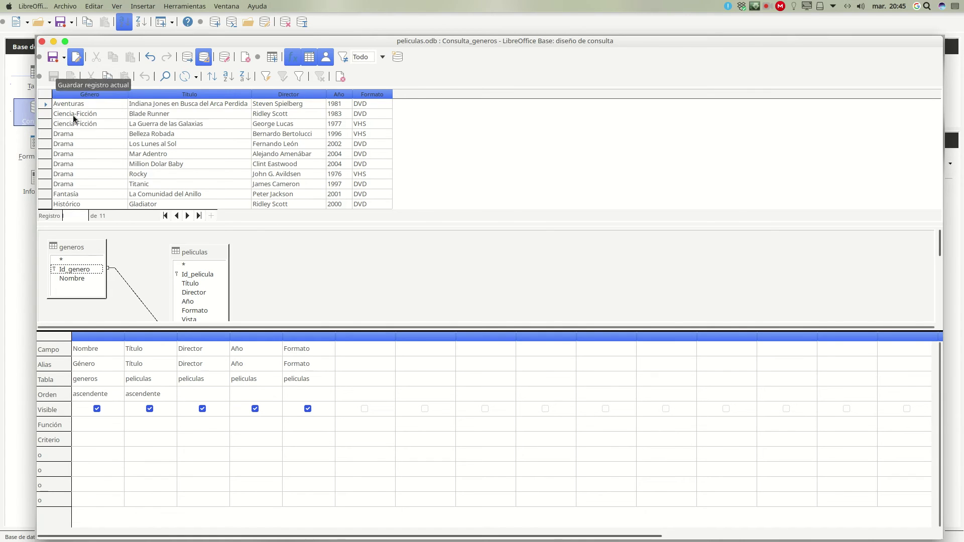
- Close the query design saving its changes, and open Consulta_generos to check its records before closing it
click(43, 43)
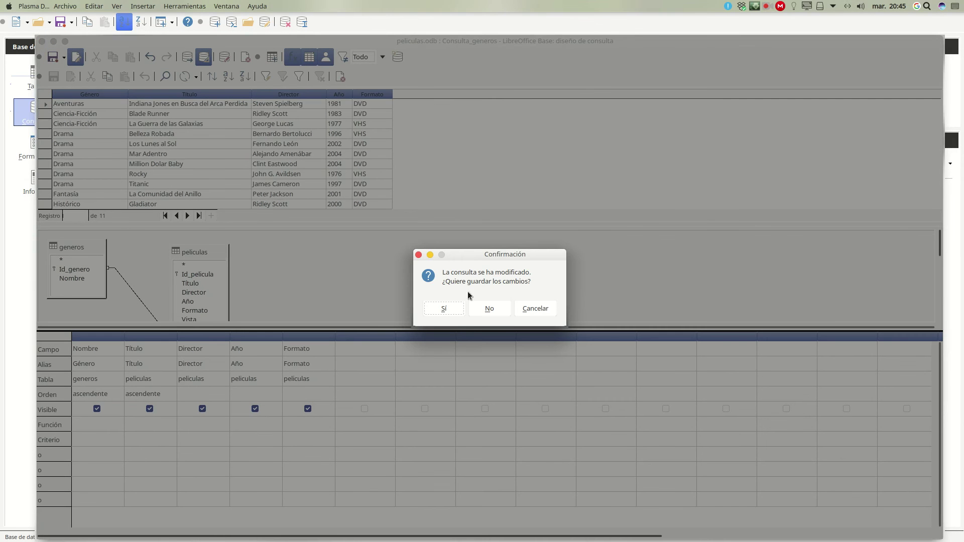
click(490, 309)
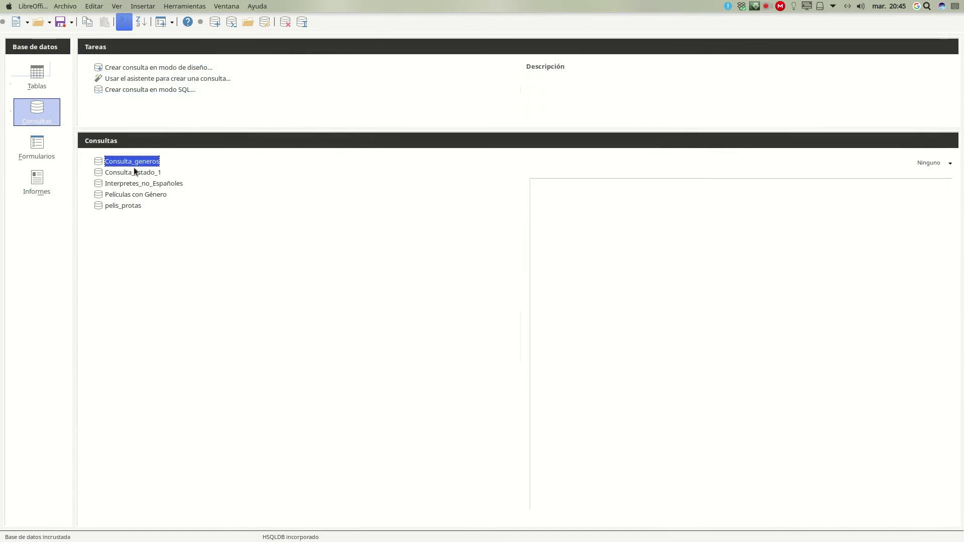
double_click(133, 162)
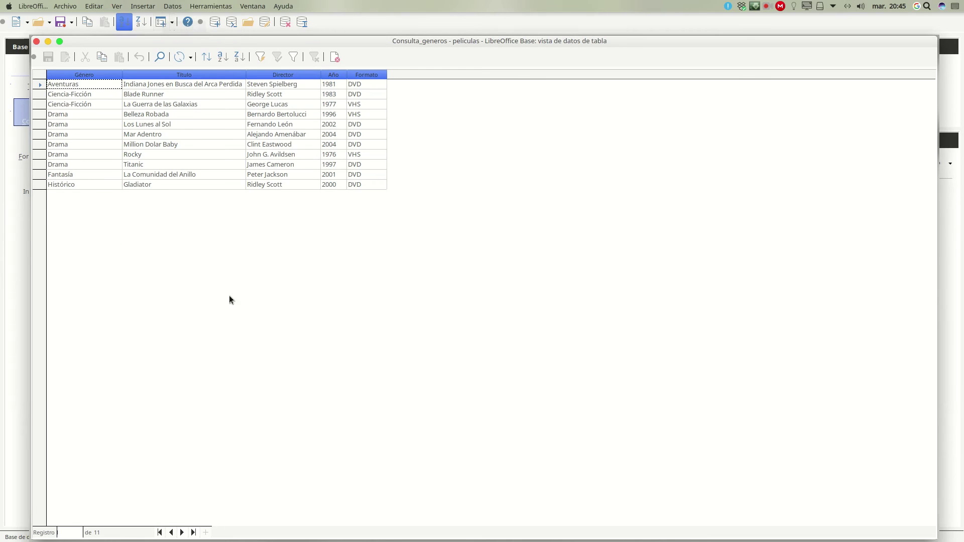
click(36, 42)
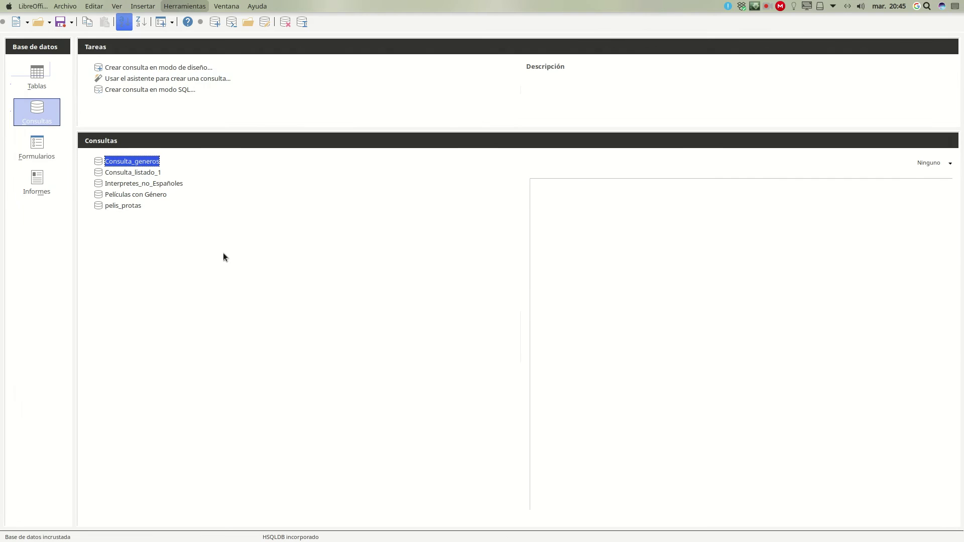
- Start a new report with the wizard, based on Consulta_generos, and include all of its fields
click(40, 187)
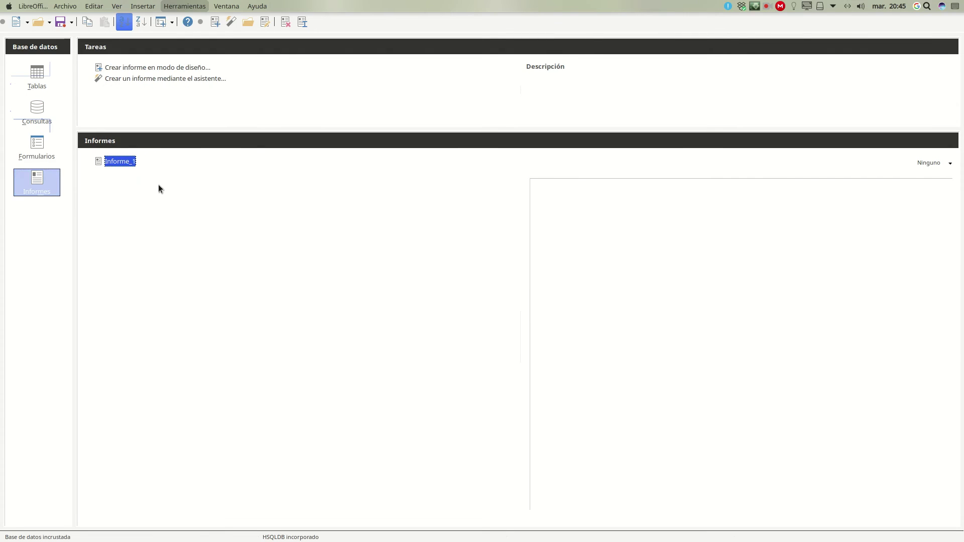
click(174, 80)
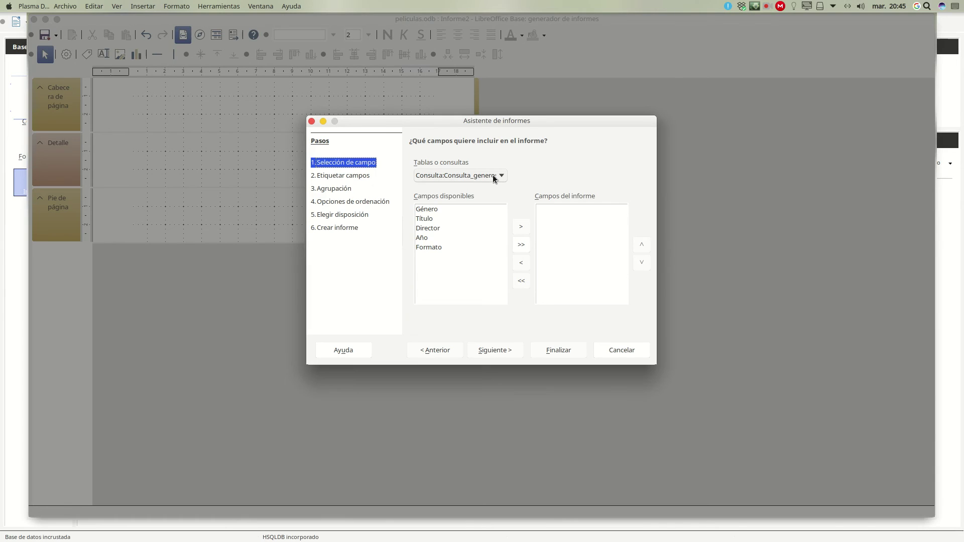
click(492, 176)
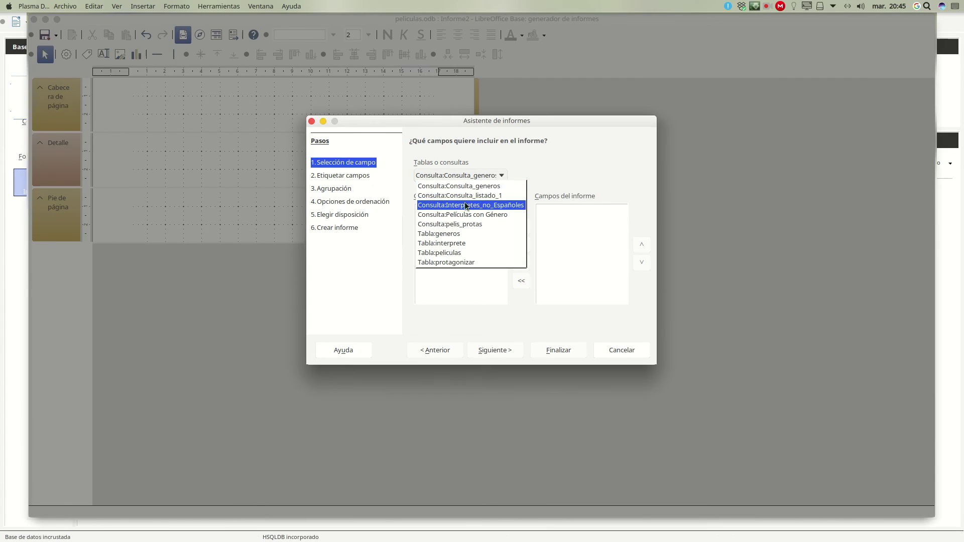
click(463, 185)
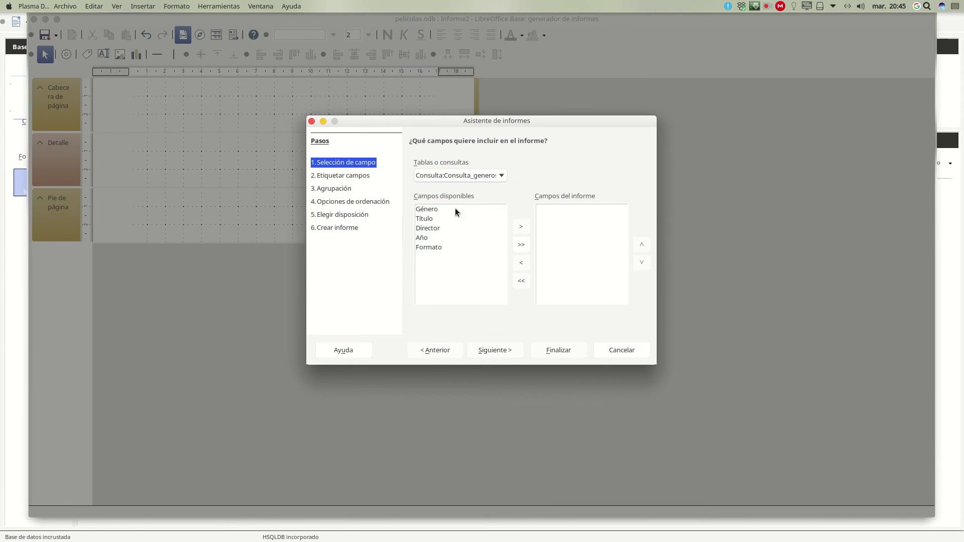
click(521, 245)
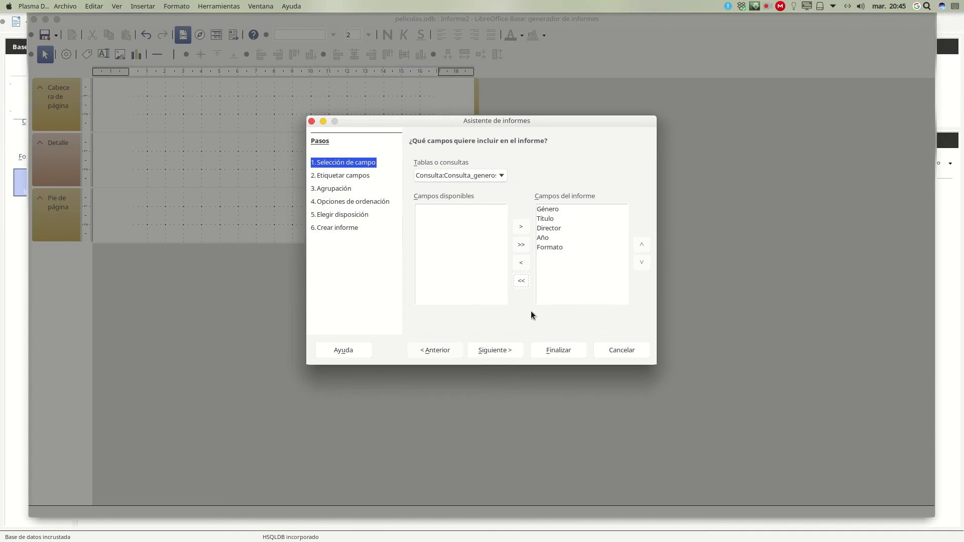
- Keep the default field labels and group the report by Género
click(505, 352)
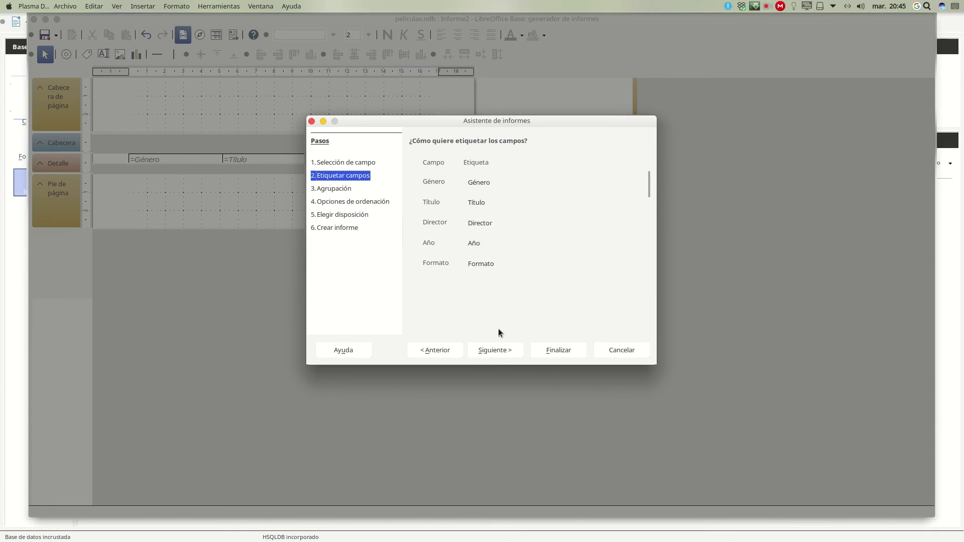
click(495, 350)
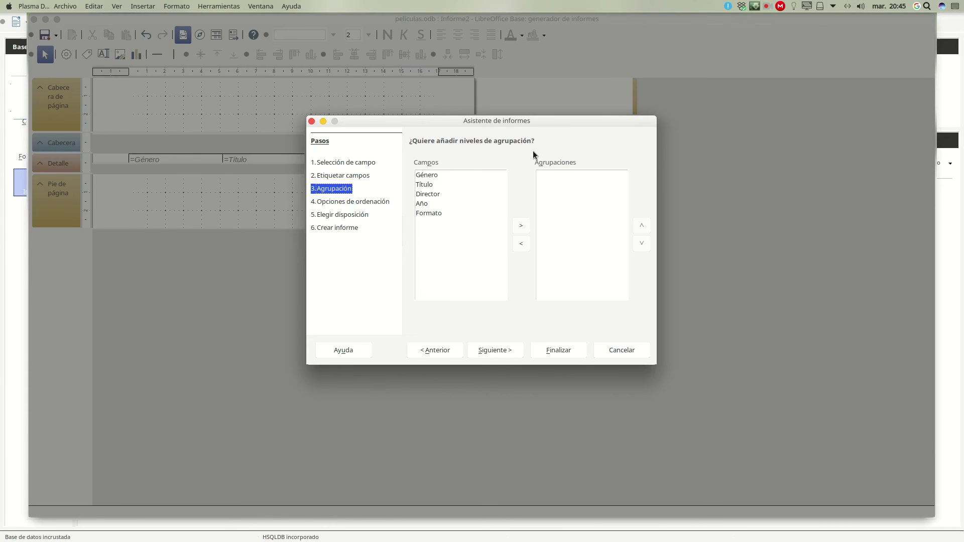
click(435, 175)
click(520, 225)
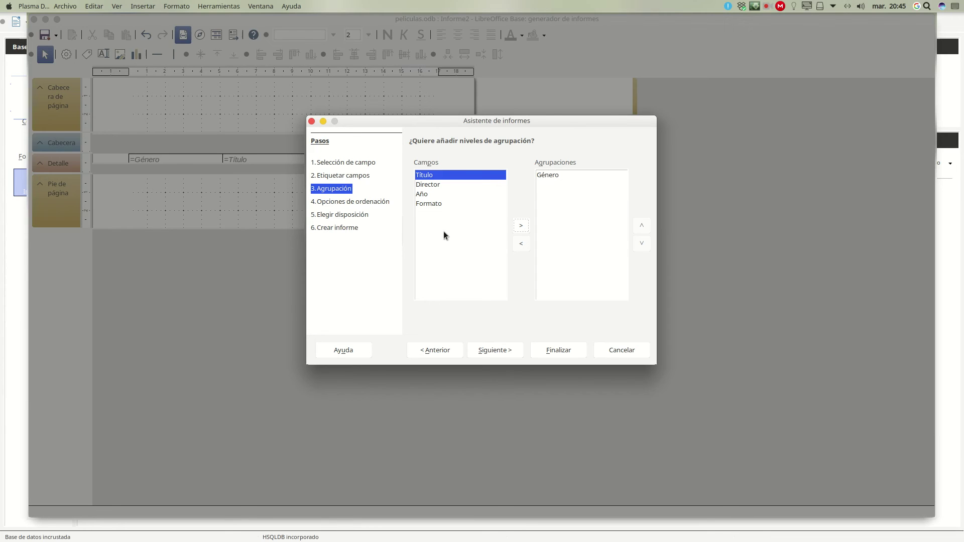
click(501, 353)
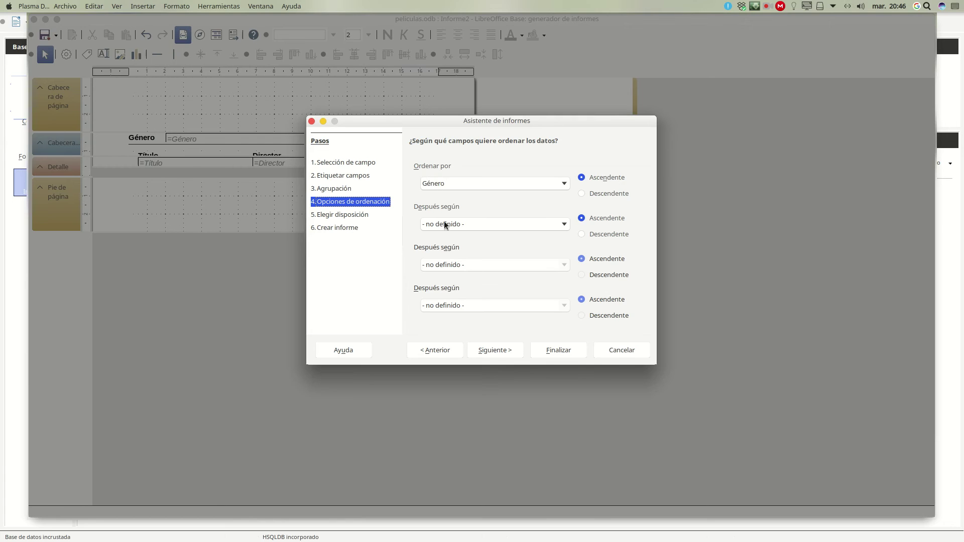
- Sort by Título after Género, and keep the Tabular layout with horizontal orientation
click(467, 222)
click(450, 253)
click(502, 348)
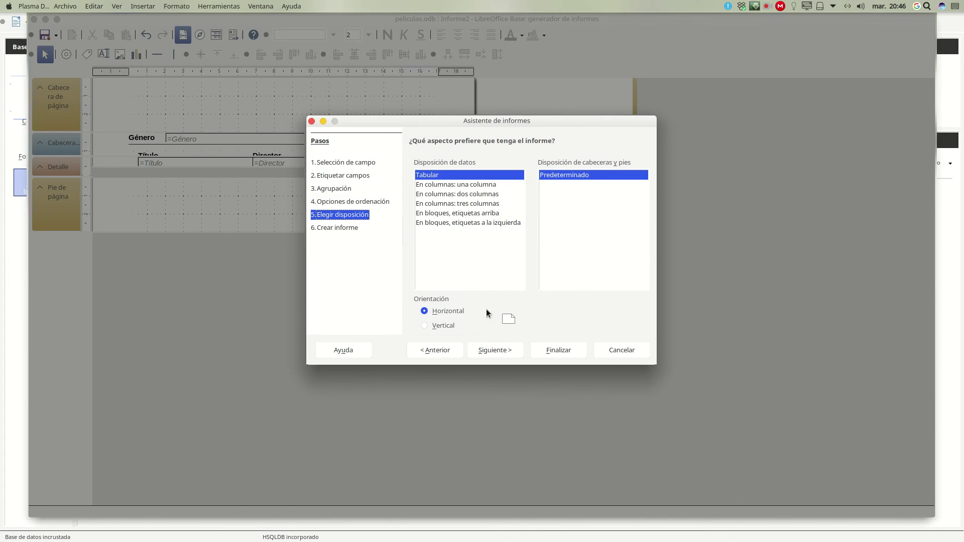
click(499, 353)
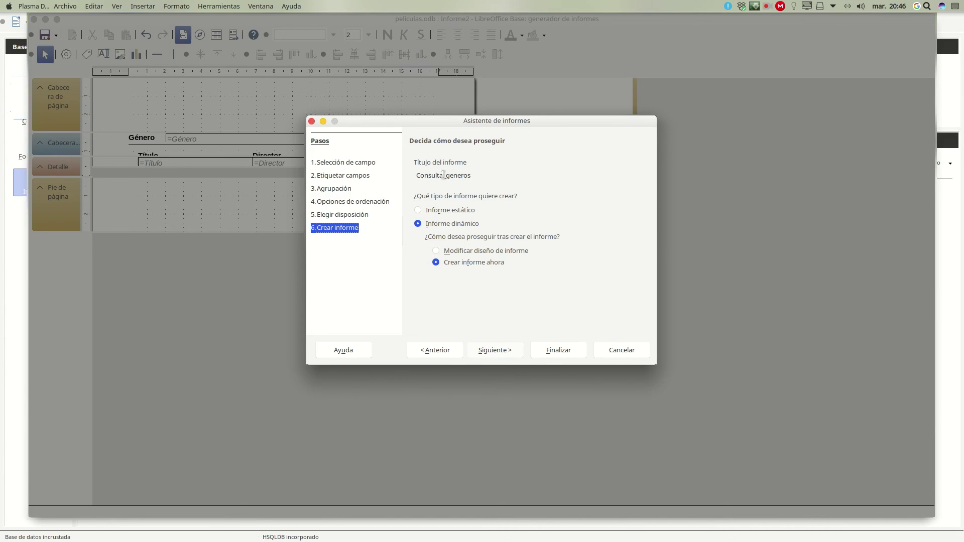
- Title the report Informe_por_generos and finish the wizard as a dynamic report created immediately
drag(443, 176, 395, 173)
text(Informe_por)
click(564, 353)
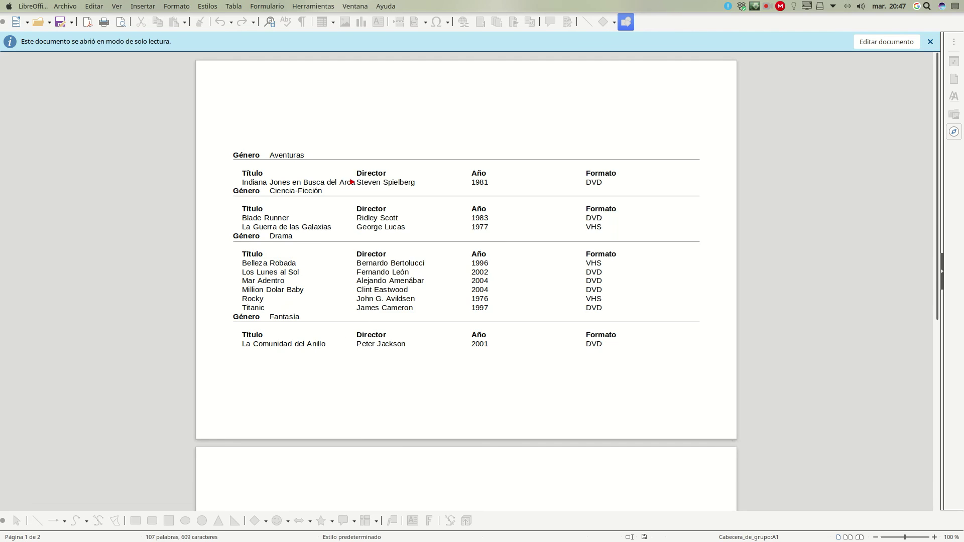
- Look through the pages of the generated genre report and close it
drag(937, 231, 940, 211)
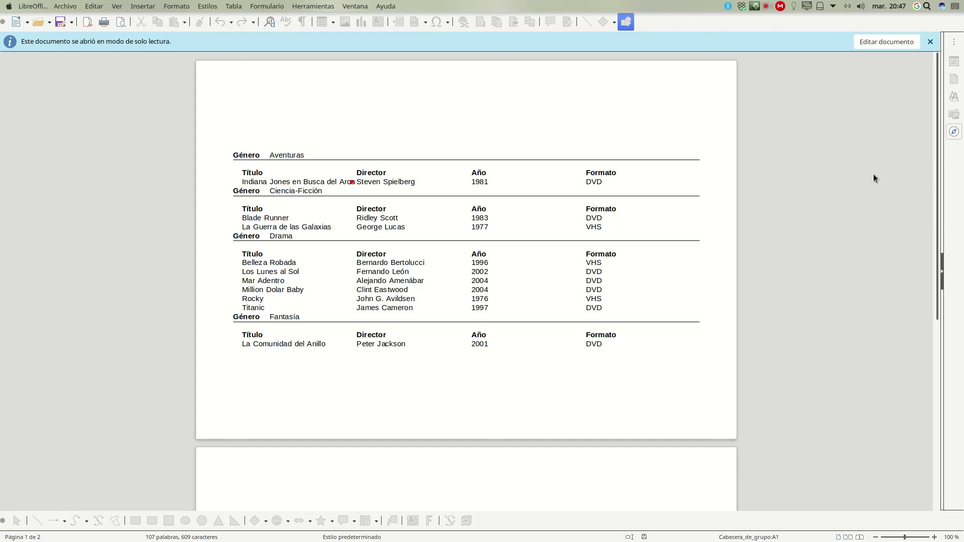
drag(938, 174, 938, 311)
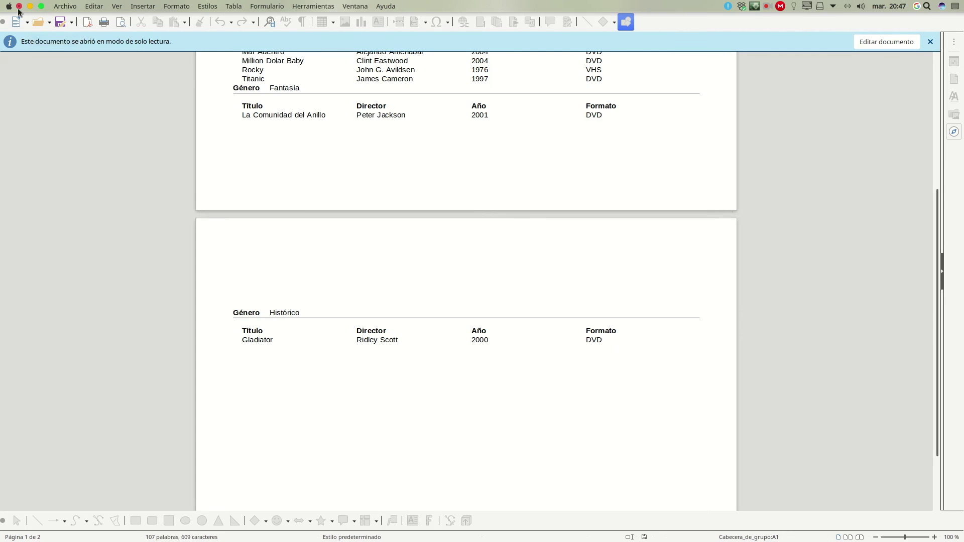
click(20, 7)
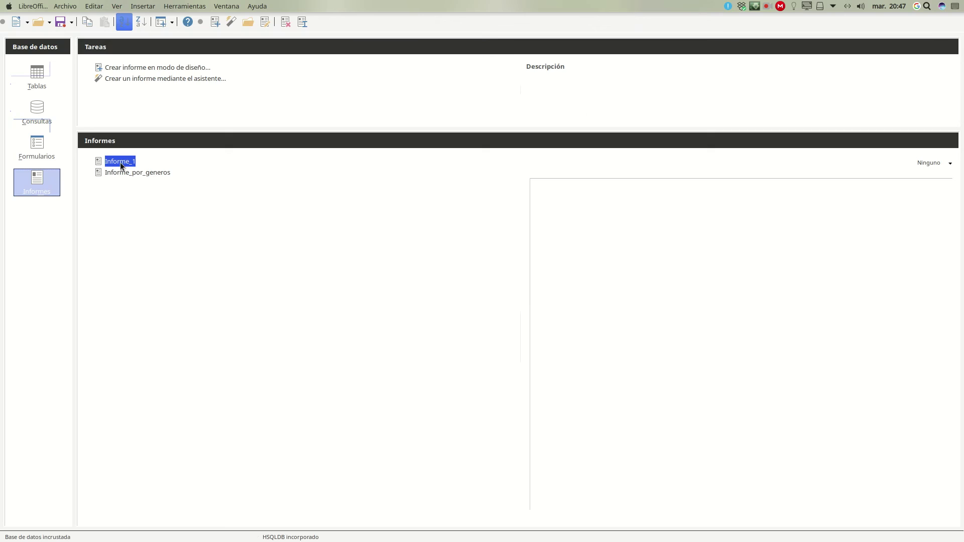
- Open Informe_por_generos for editing and narrow the Año field and its header label to start at about 15.5 cm on the ruler
click(125, 173)
right_click(125, 173)
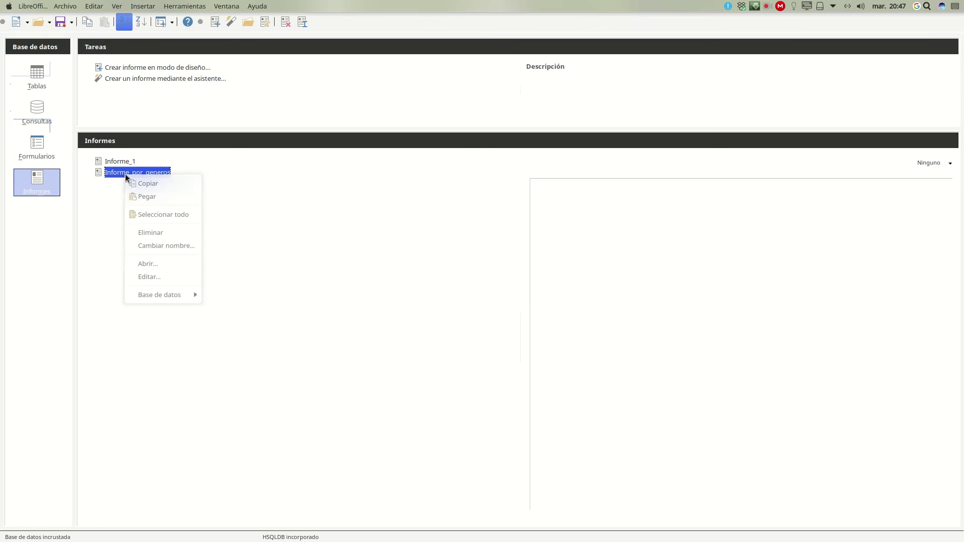
click(166, 276)
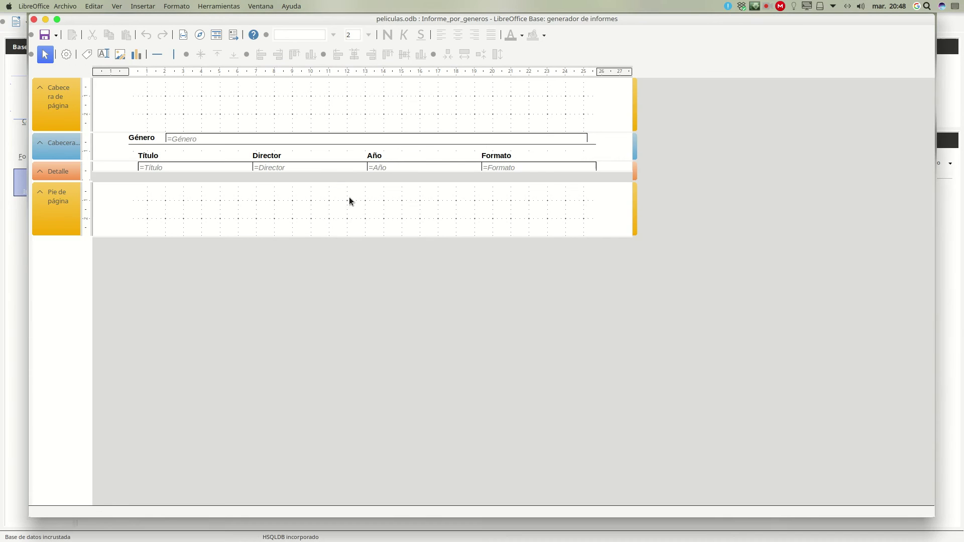
click(395, 166)
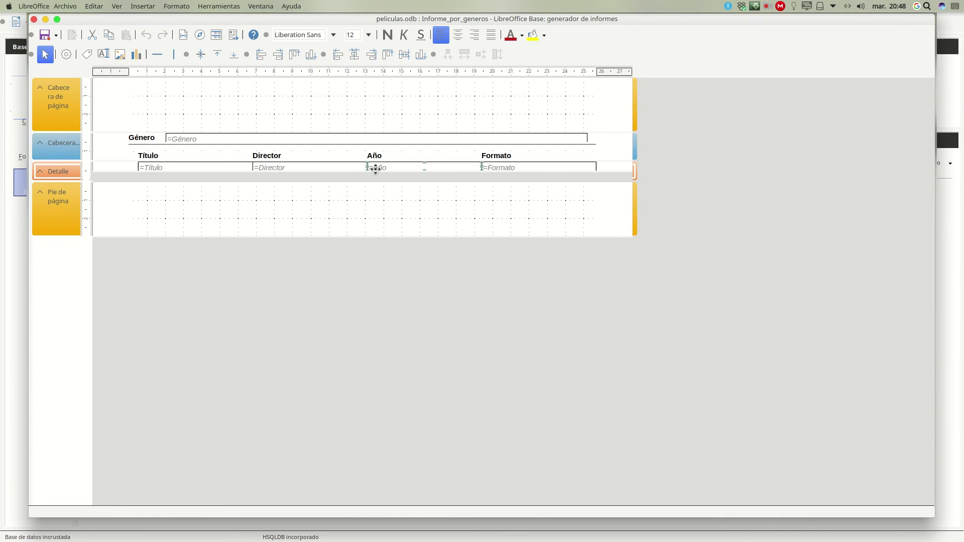
drag(369, 166, 409, 159)
click(370, 156)
- Move the Director field in the detail section right until it meets the Año field
click(348, 166)
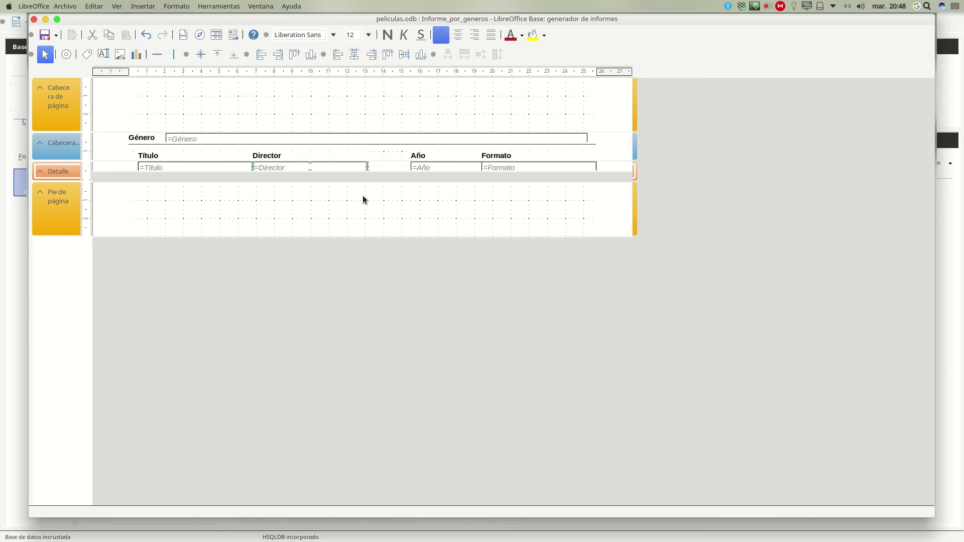
key(Right)
key(Right)
key(Right)
key(Right)
key(Right)
key(Right)
key(Right)
key(Right)
key(Right)
key(Right)
key(Right)
key(Right)
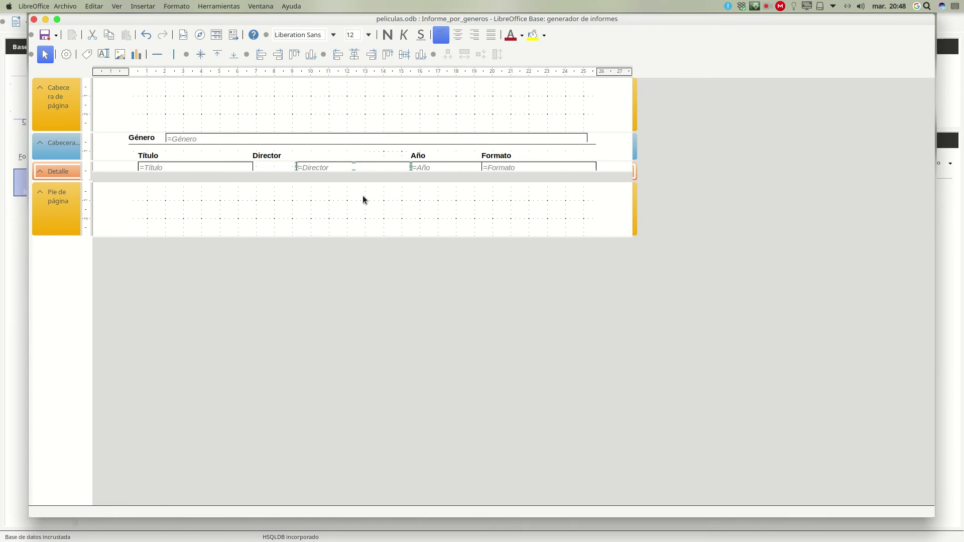
- Move the Director header label right to line up with the Director field below it
click(272, 155)
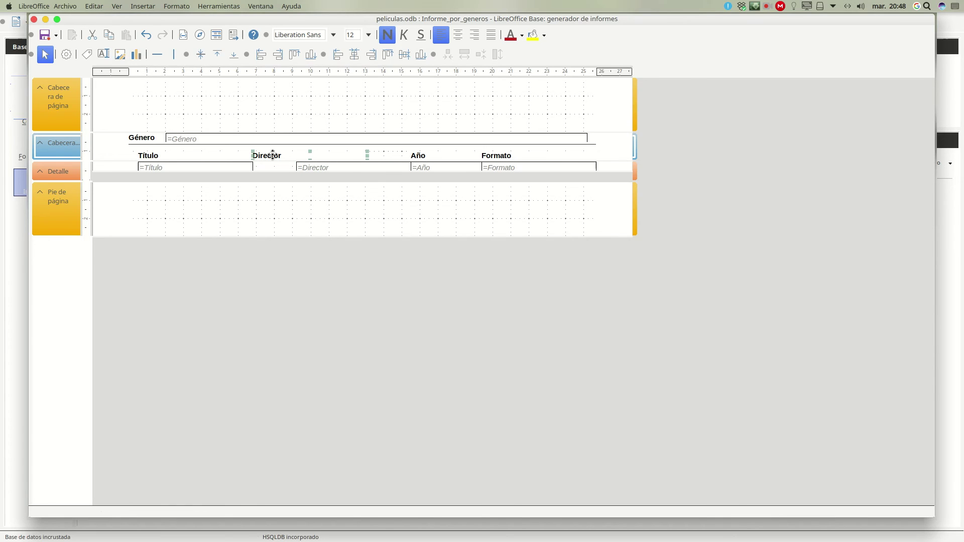
key(Right)
key(Right)
key(Right)
key(Right)
key(Right)
key(Right)
key(Right)
key(Right)
key(Right)
key(Right)
key(Right)
key(Right)
key(Right)
key(Right)
key(Right)
key(Right)
key(Right)
key(Right)
key(Right)
key(Right)
key(Right)
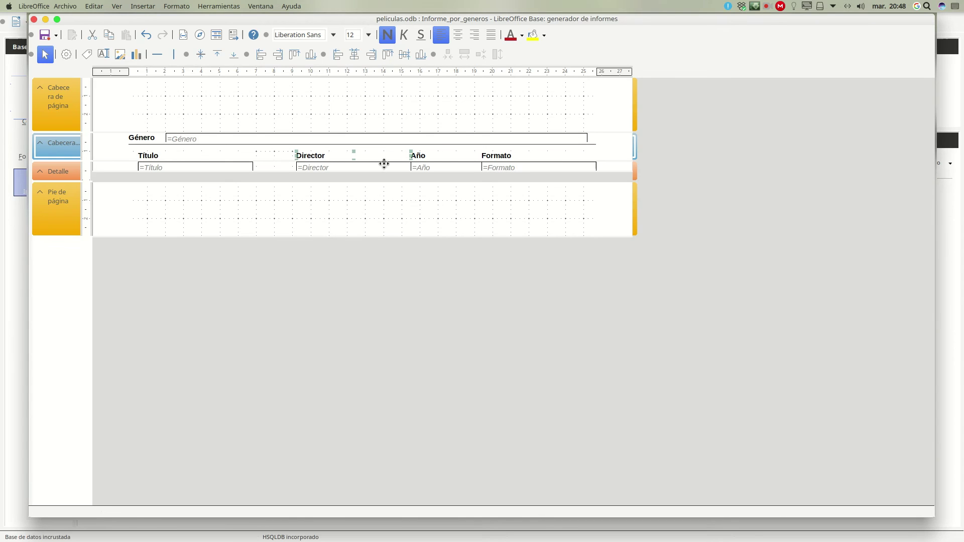
- Narrow the Año field and its header label further, so both start at about 16.5 cm on the ruler
click(435, 167)
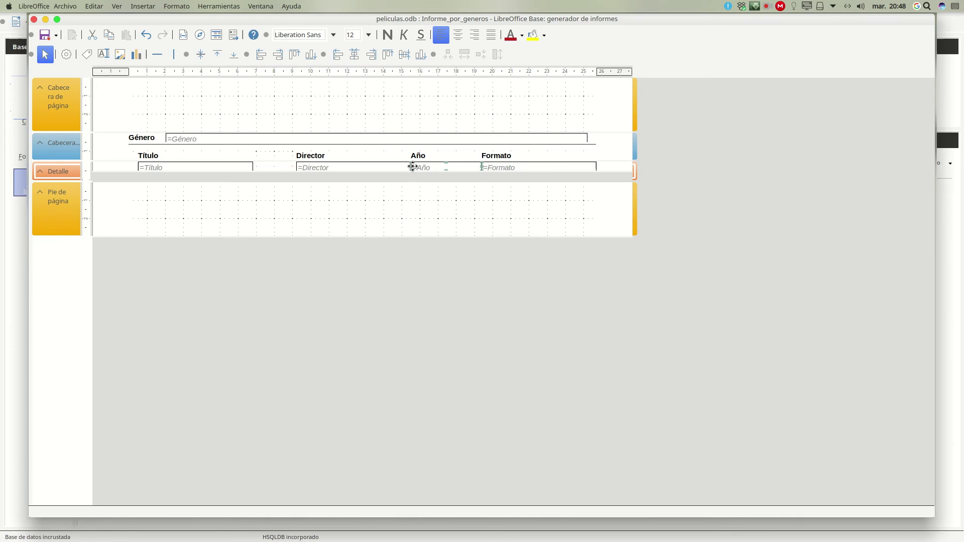
drag(412, 166, 429, 167)
click(417, 156)
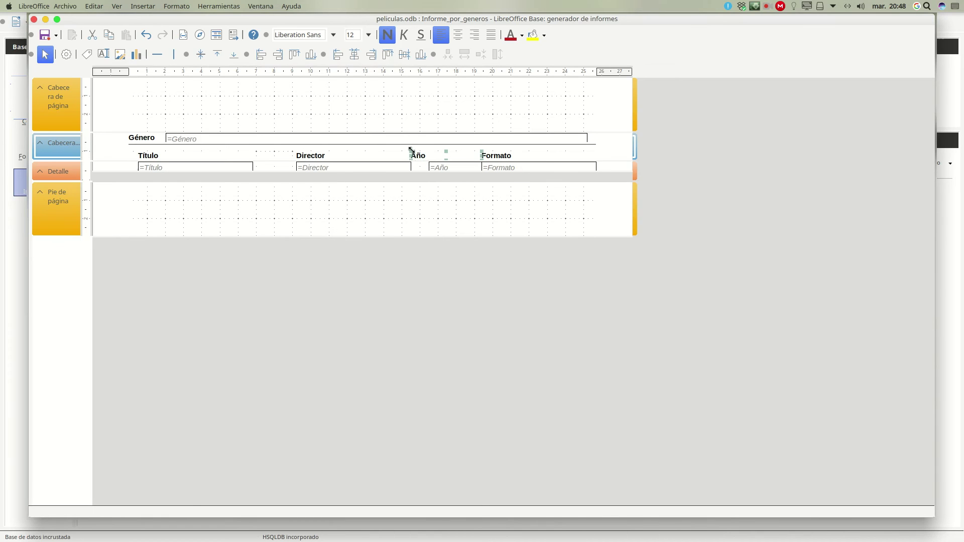
drag(410, 157, 429, 156)
- Shift the Director field and header label right to the Año column, and widen the Título field up to the Director field
click(397, 167)
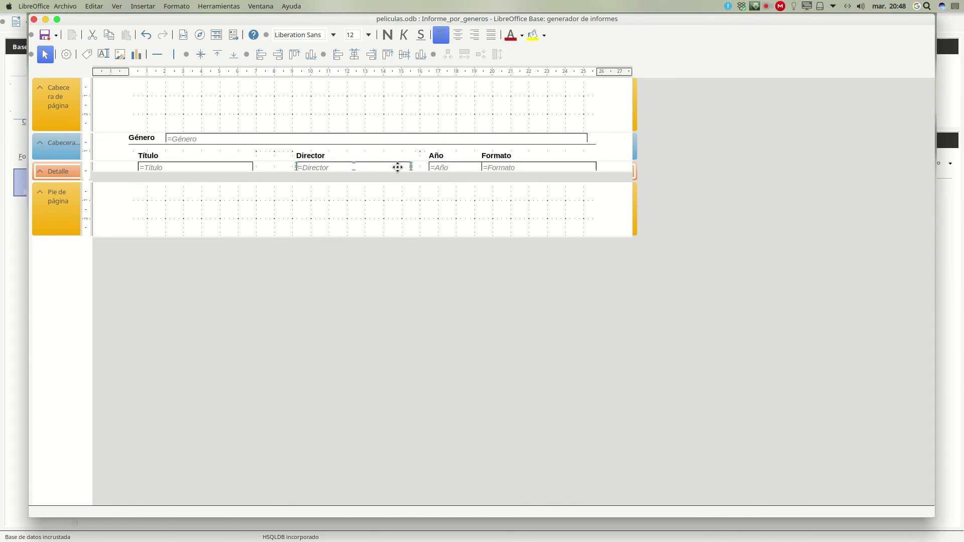
key(Right)
key(Right)
key(Right)
key(Right)
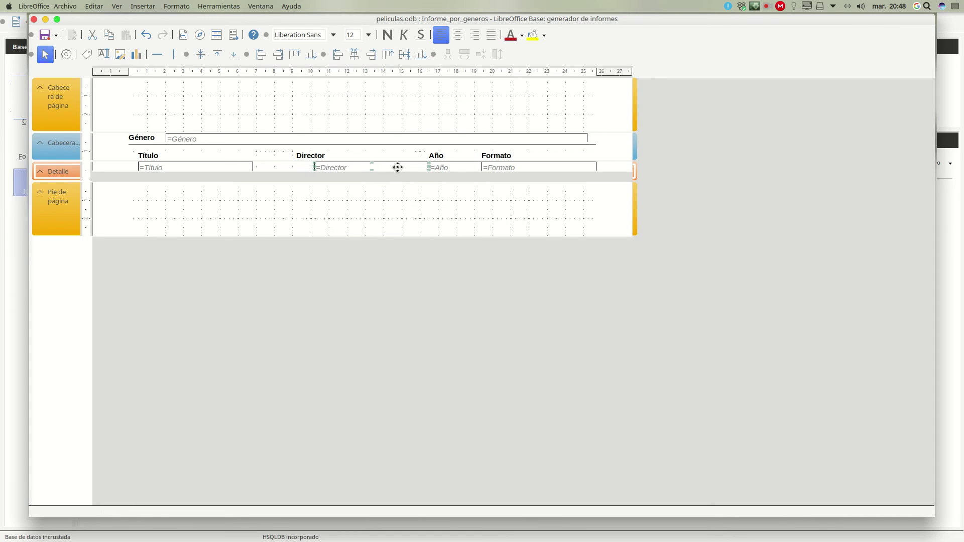
click(313, 153)
key(Right)
key(Right)
key(Right)
key(Right)
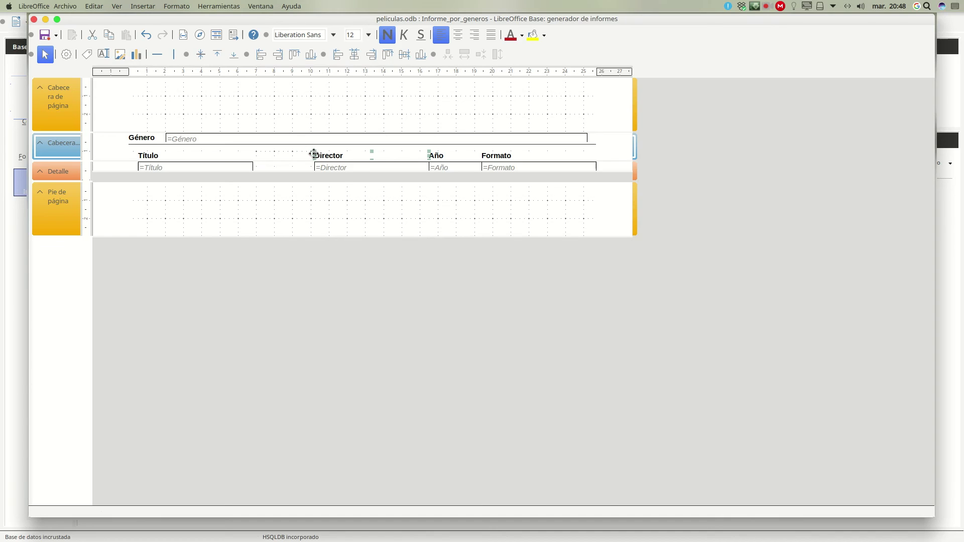
click(250, 167)
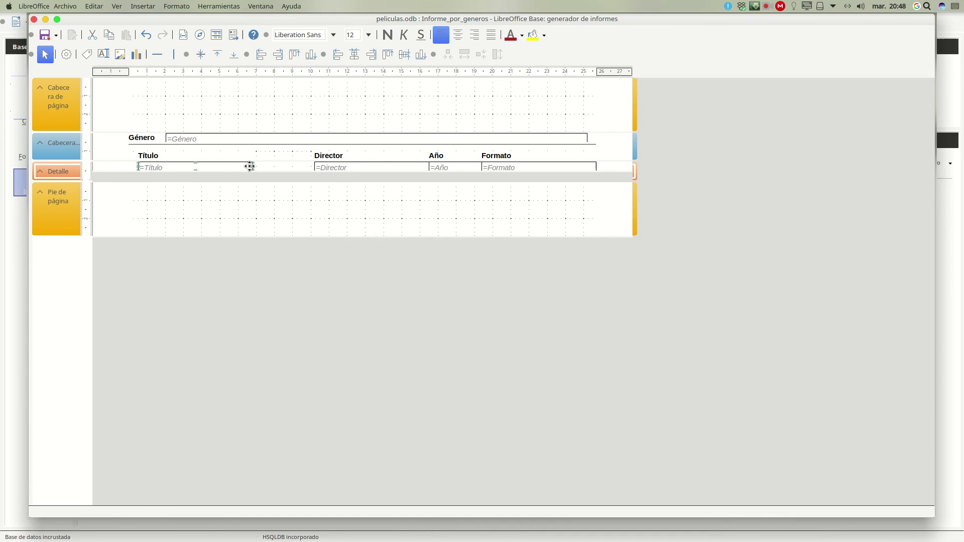
drag(254, 166, 311, 164)
- Set the page footer's Visible property to No, and close the report design saving the changes
click(234, 201)
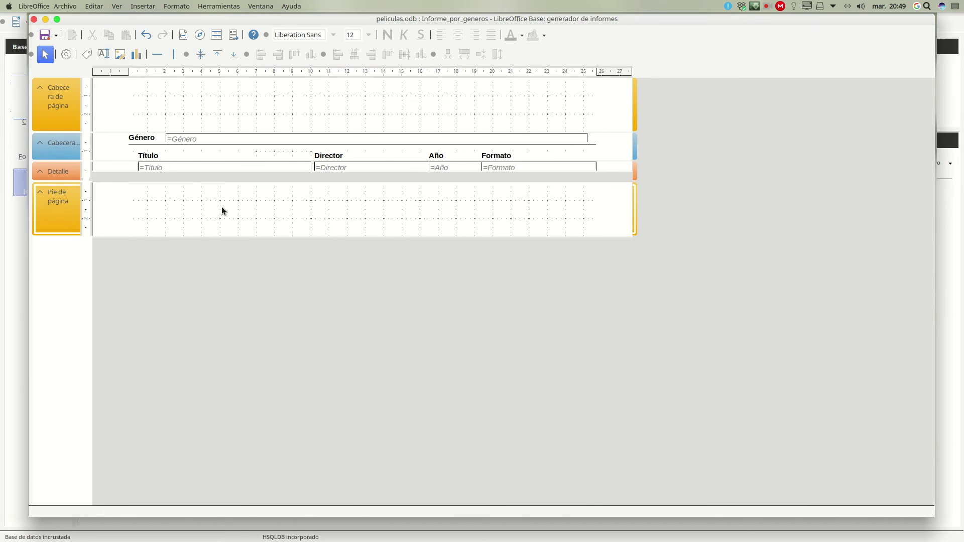
right_click(221, 206)
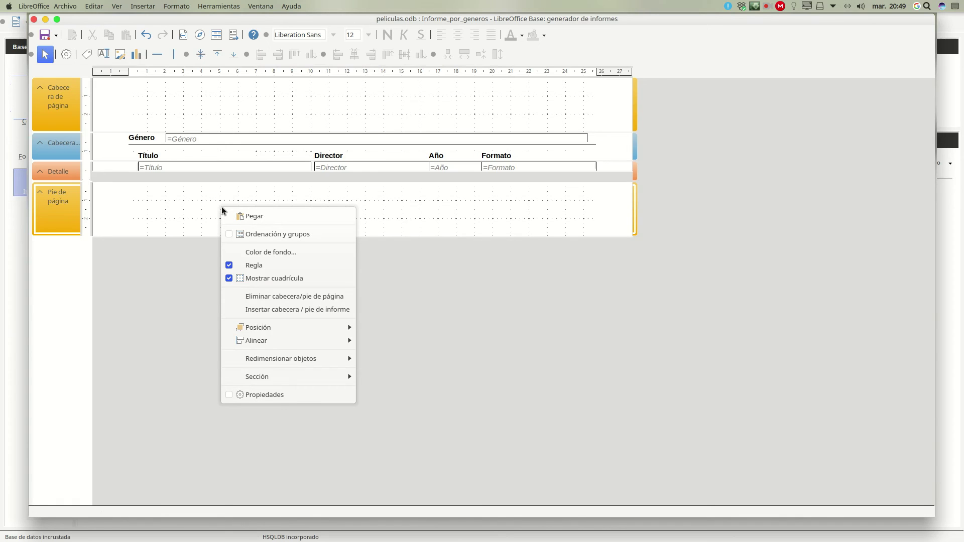
click(278, 395)
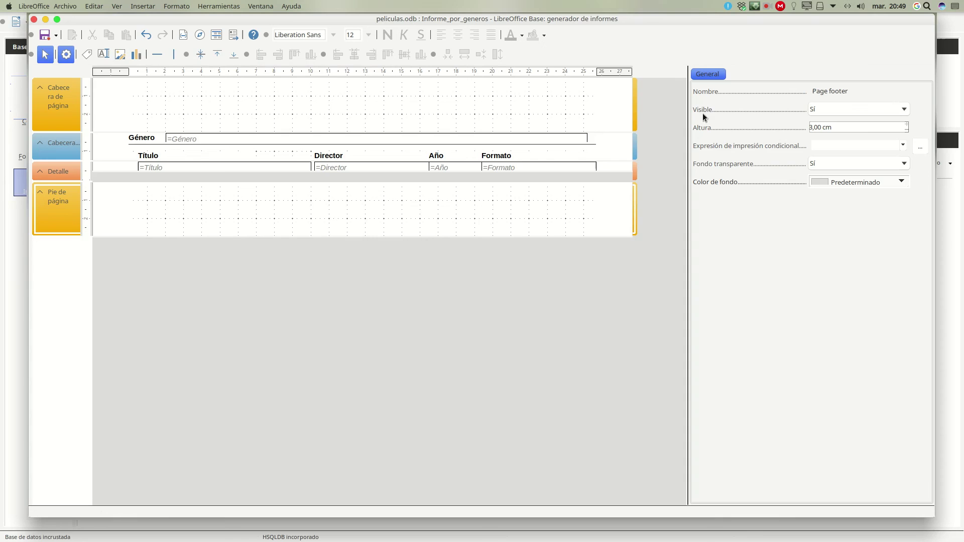
click(825, 107)
click(816, 120)
click(34, 19)
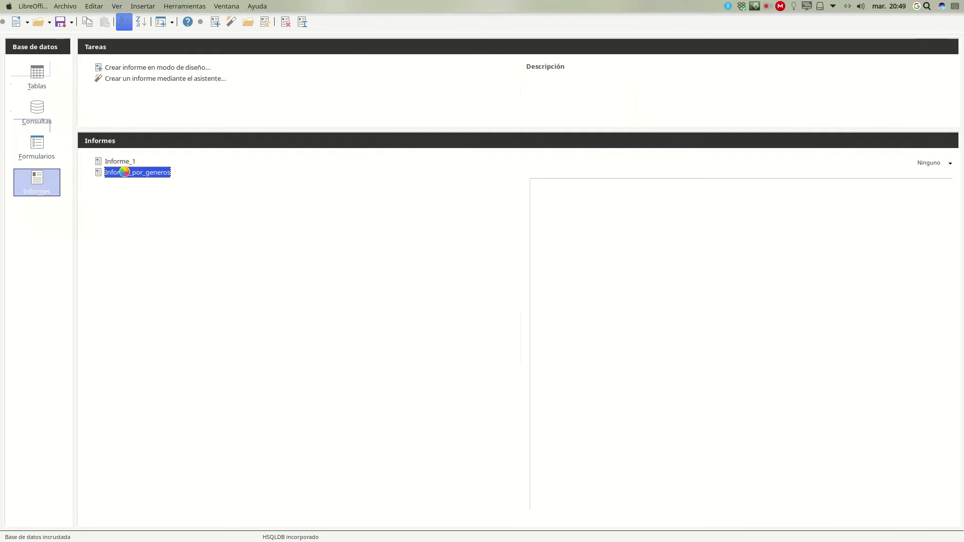
- Open Informe_por_generos to check its revised layout, and close it
key(Return)
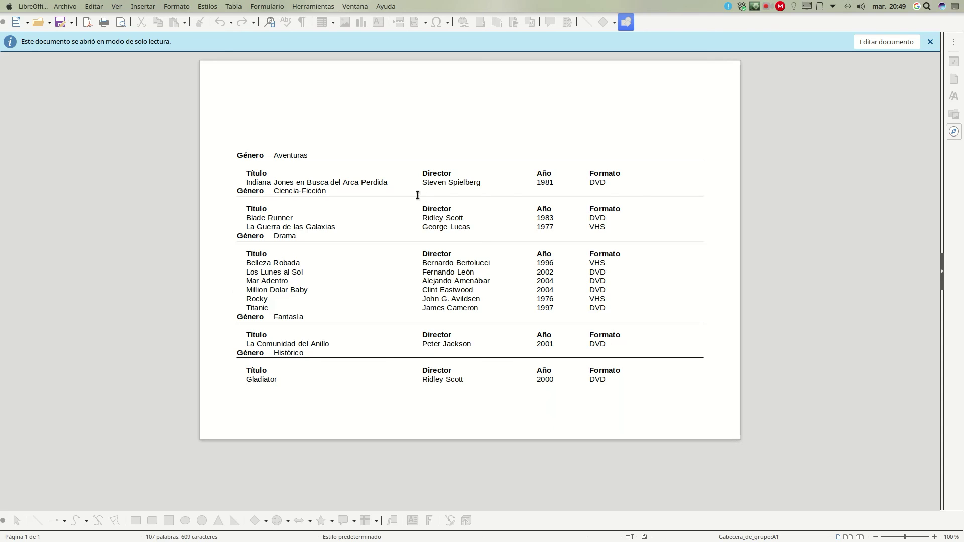
click(19, 6)
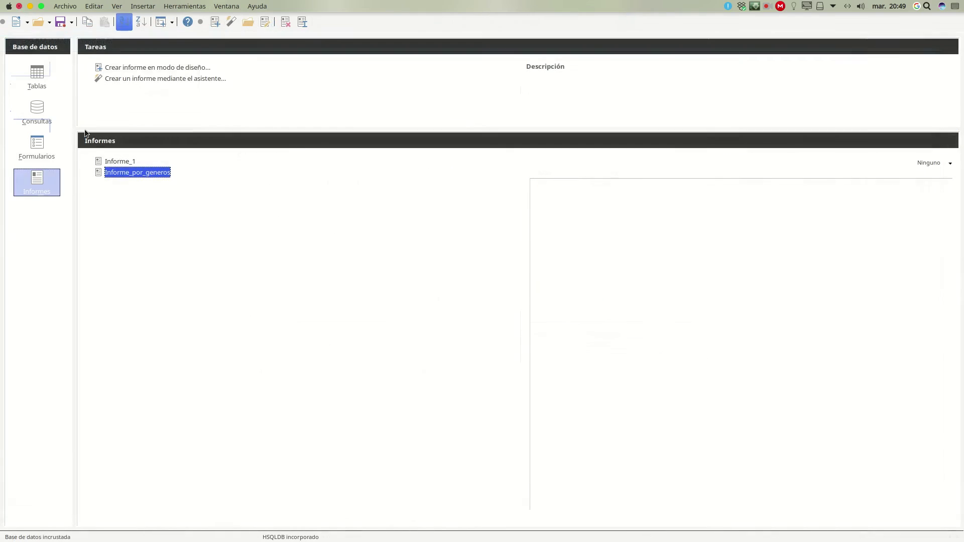
- Open the Informe_por_generos design for editing and add a label about 15.5 cm wide and 1.5 cm high in the page header
right_click(116, 173)
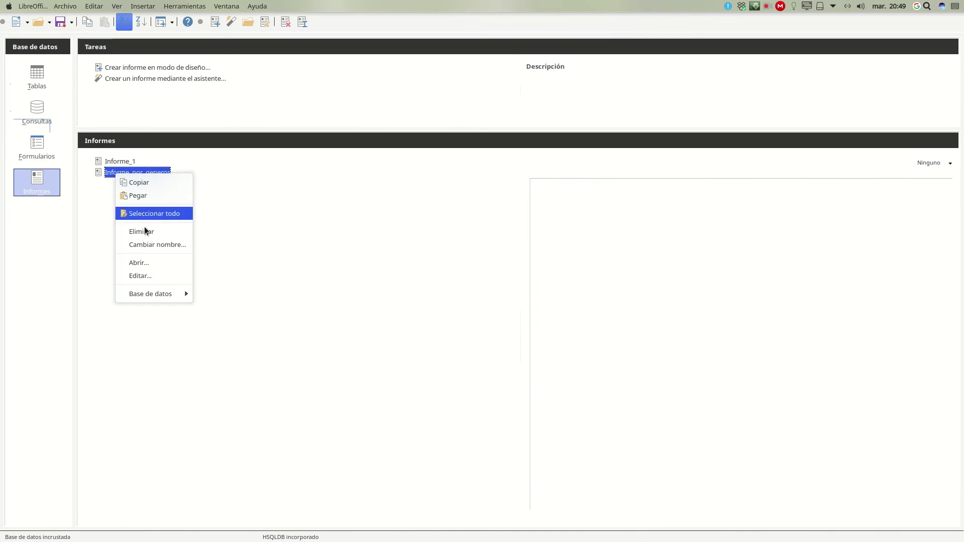
click(153, 275)
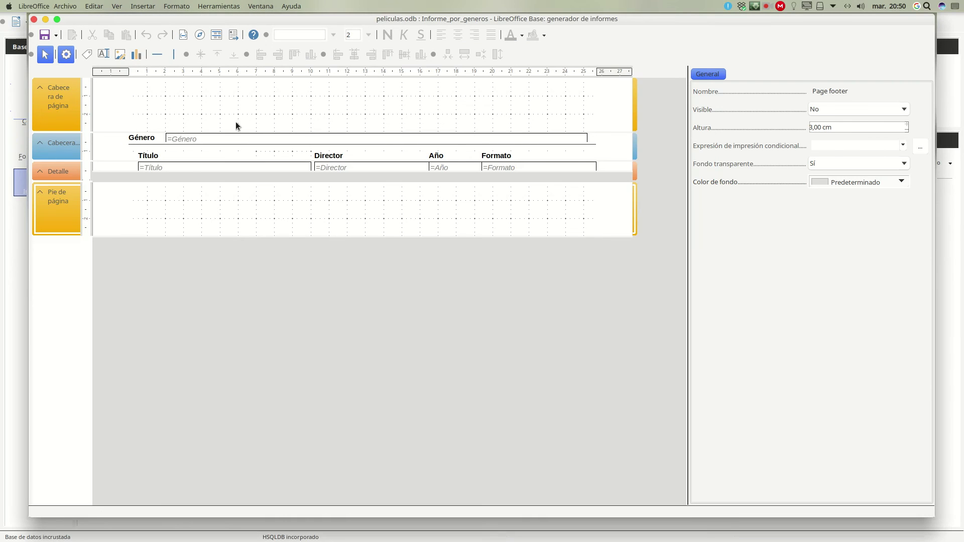
click(87, 55)
drag(131, 83, 416, 111)
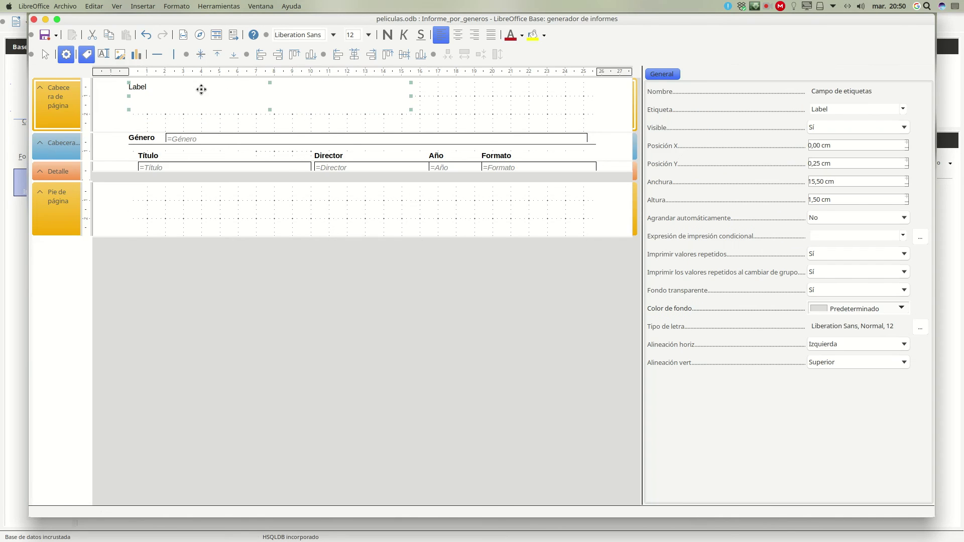
- Set the page header label's text to "Películas por Género"
drag(846, 108, 780, 103)
text(Pe)
text(l)
text(ic)
text(ulas)
key(Left)
key(Left)
key(Left)
key(Left)
key(Left)
key(BackSpace)
text(í)
key(End)
text(por Género)
- Format the "Películas por Género" label with Sencillo underline, Negrita style and a 28 pt font size
click(920, 330)
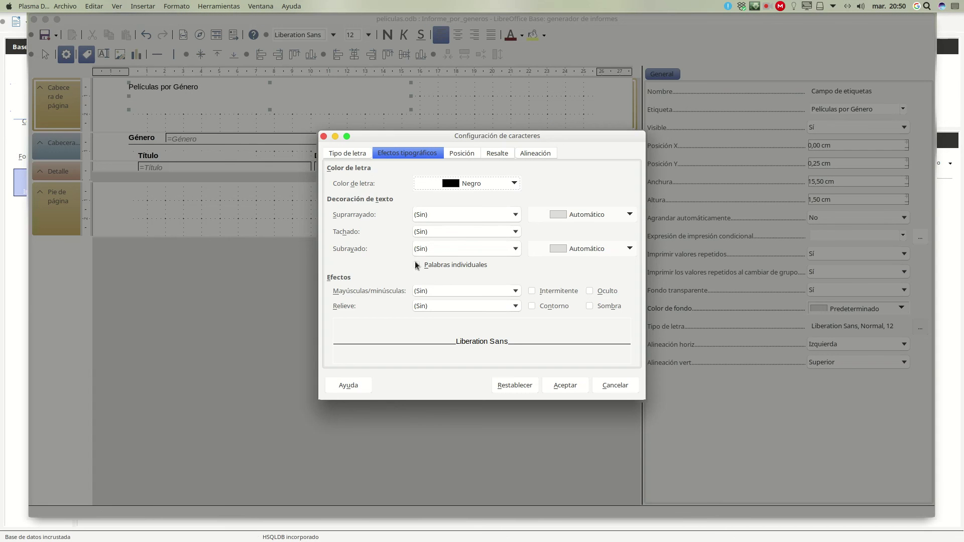
click(434, 251)
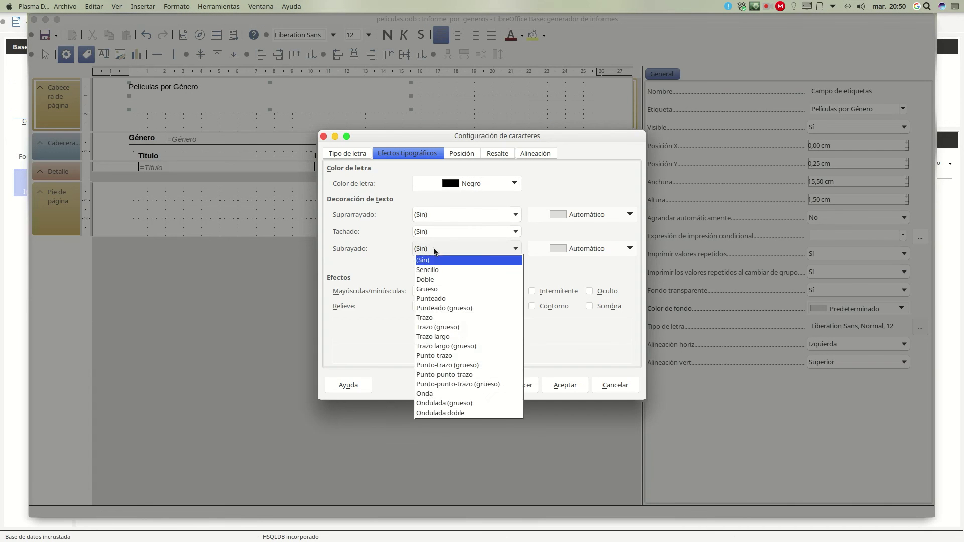
click(437, 269)
click(350, 153)
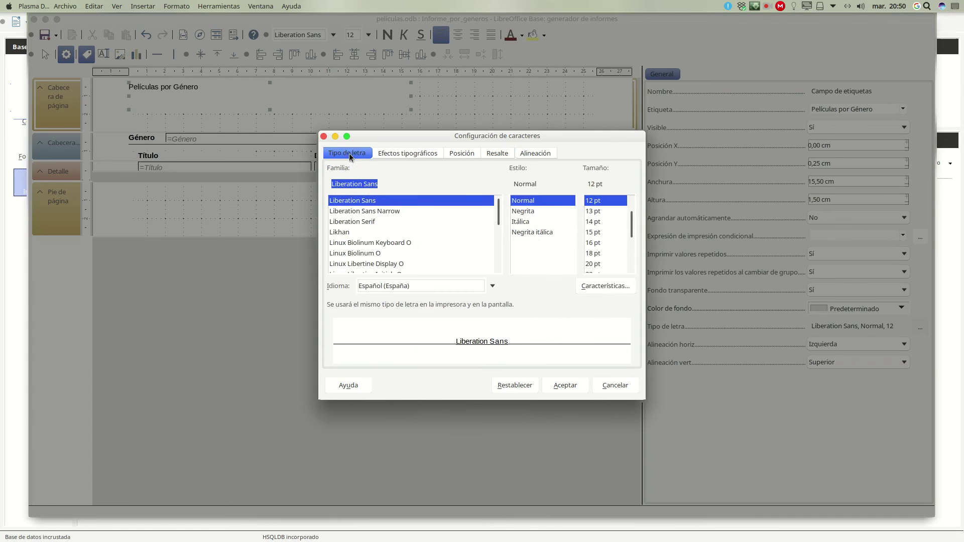
click(528, 212)
mouse_move(634, 234)
mouse_down()
mouse_move(632, 268)
mouse_move(633, 245)
mouse_up()
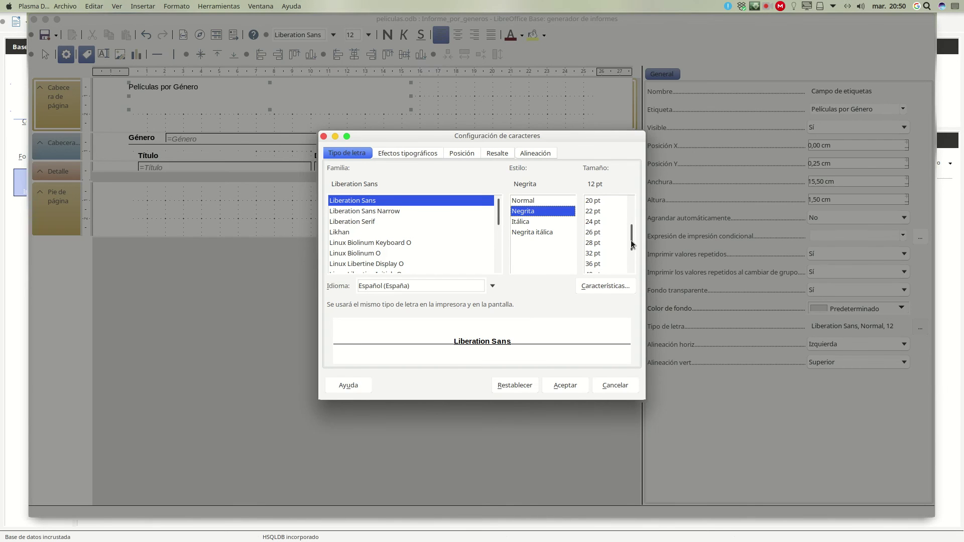
click(594, 243)
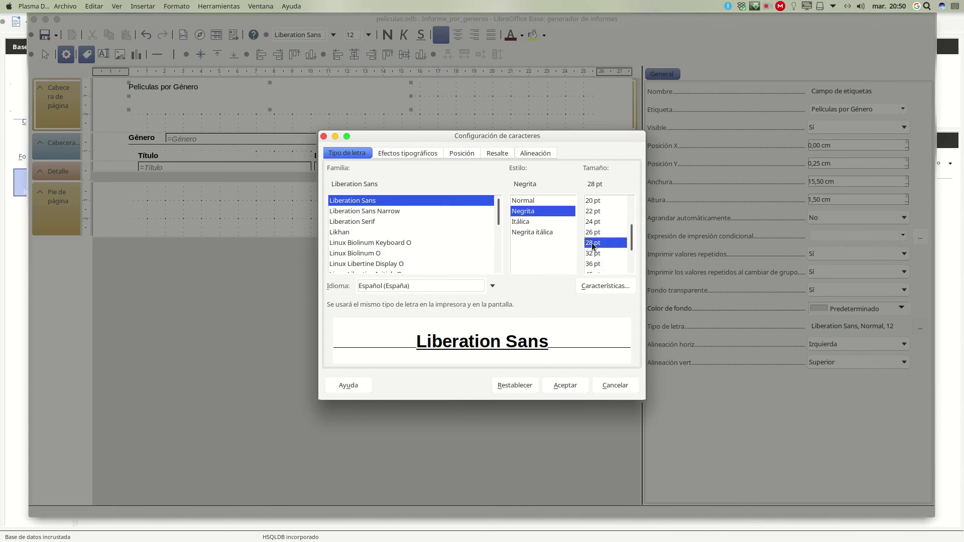
click(565, 386)
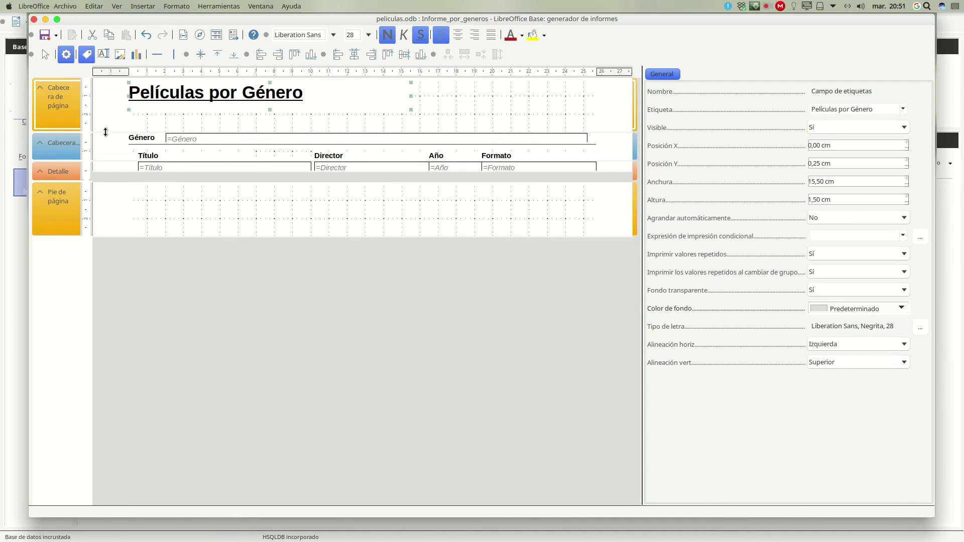
- Reduce the page header's height to end just below the title label, and close the report design saving the changes
drag(104, 131, 103, 107)
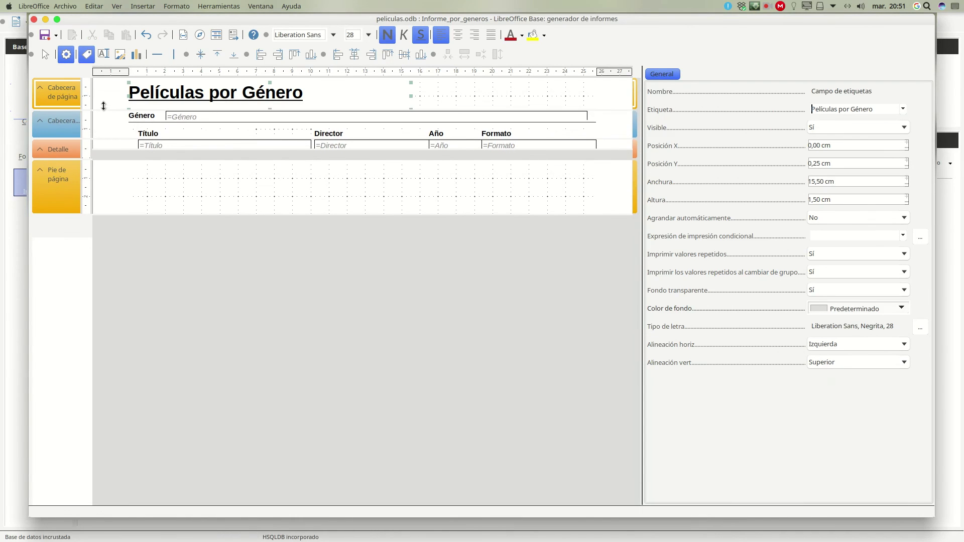
click(185, 233)
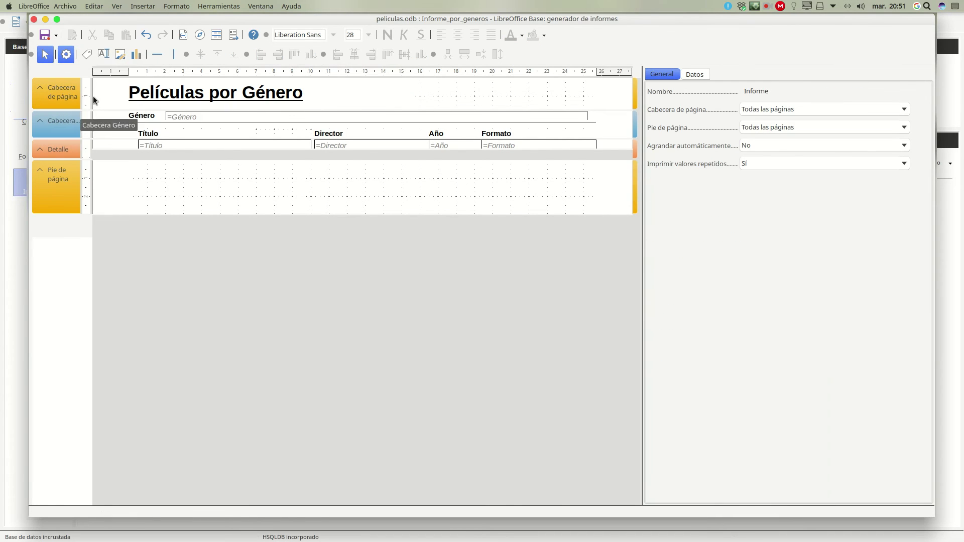
click(33, 19)
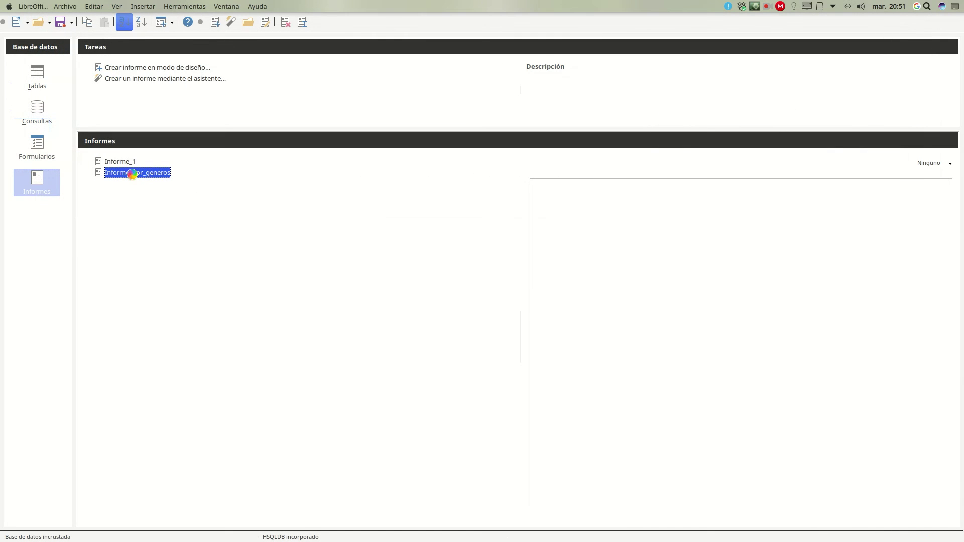
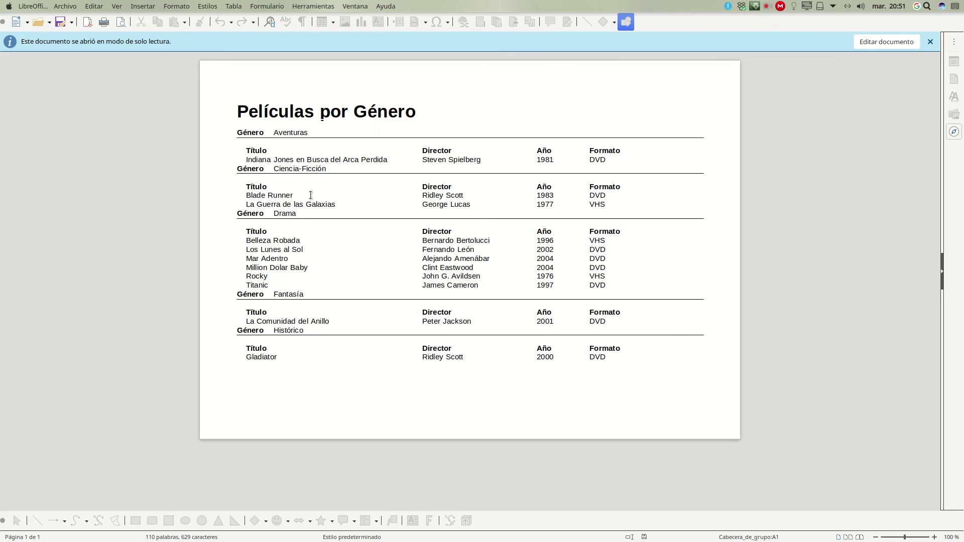
- Close the generated report and reopen the Informe_por_generos design for editing
mouse_move(20, 7)
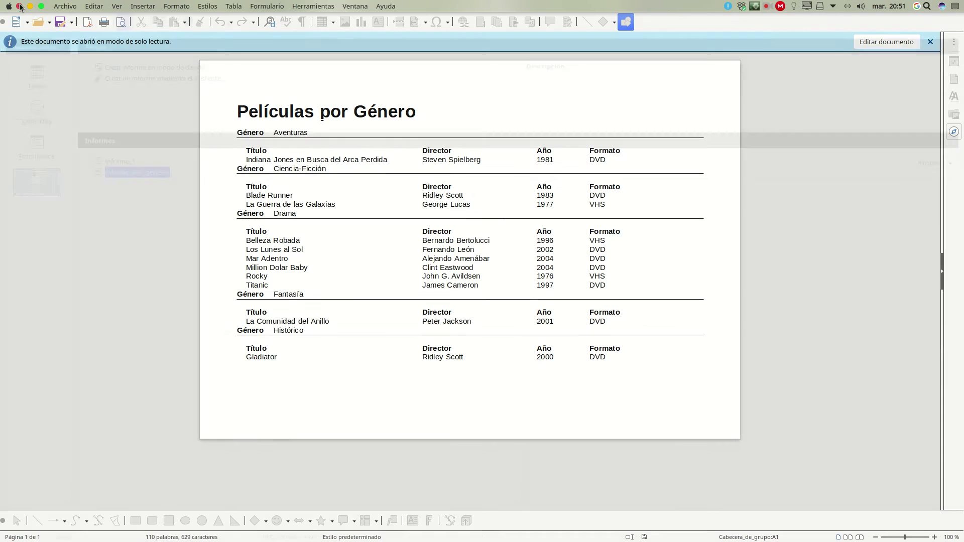
click(20, 6)
right_click(121, 173)
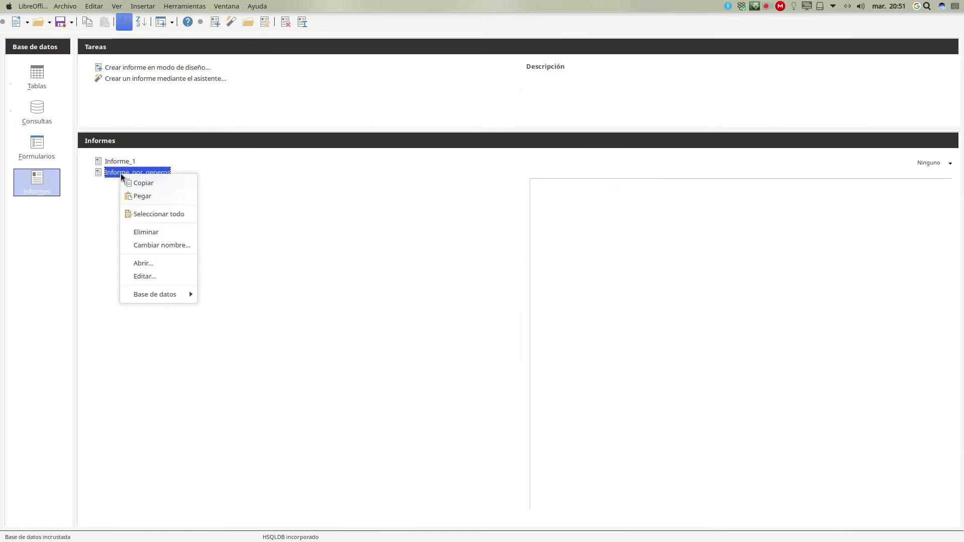
click(150, 276)
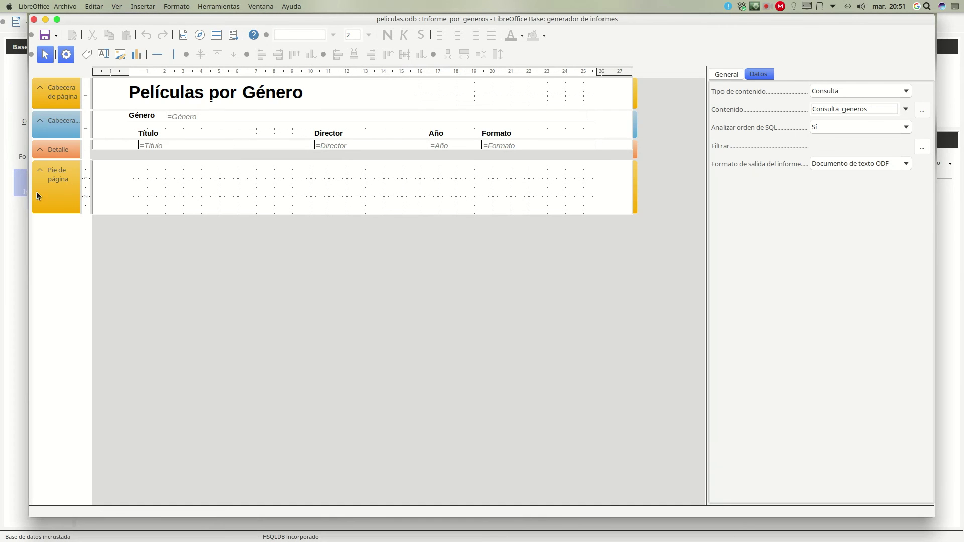
- Set the group footer of the first Género group to Presente in the sorting and grouping settings
click(214, 38)
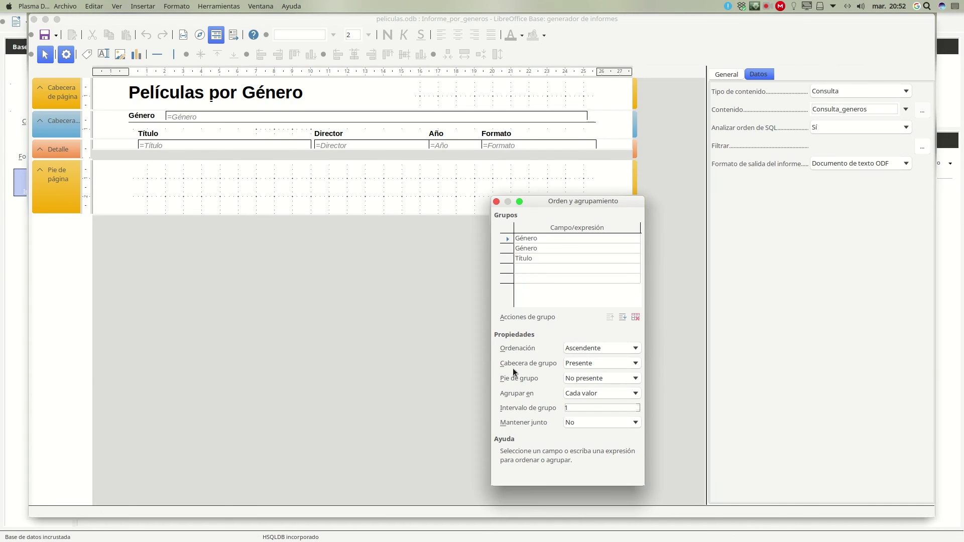
click(586, 378)
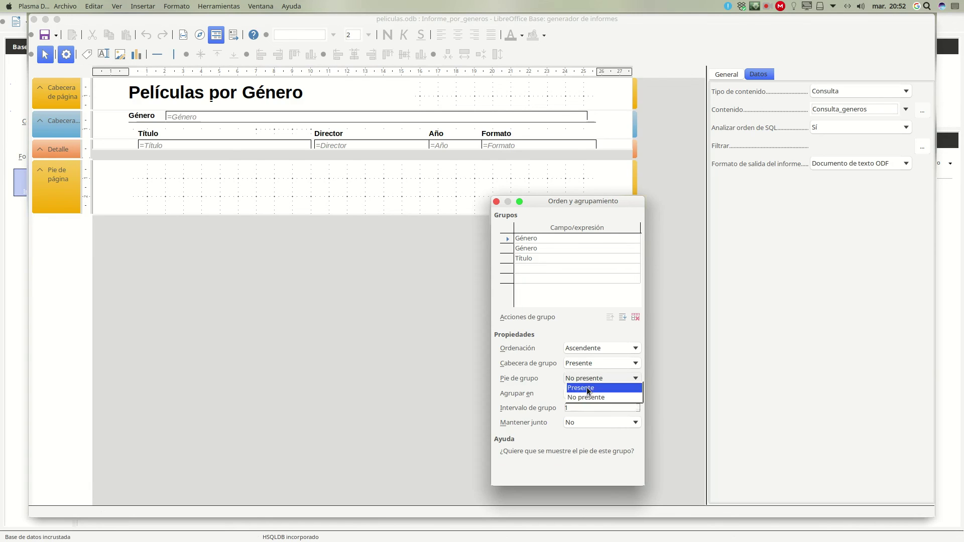
click(589, 396)
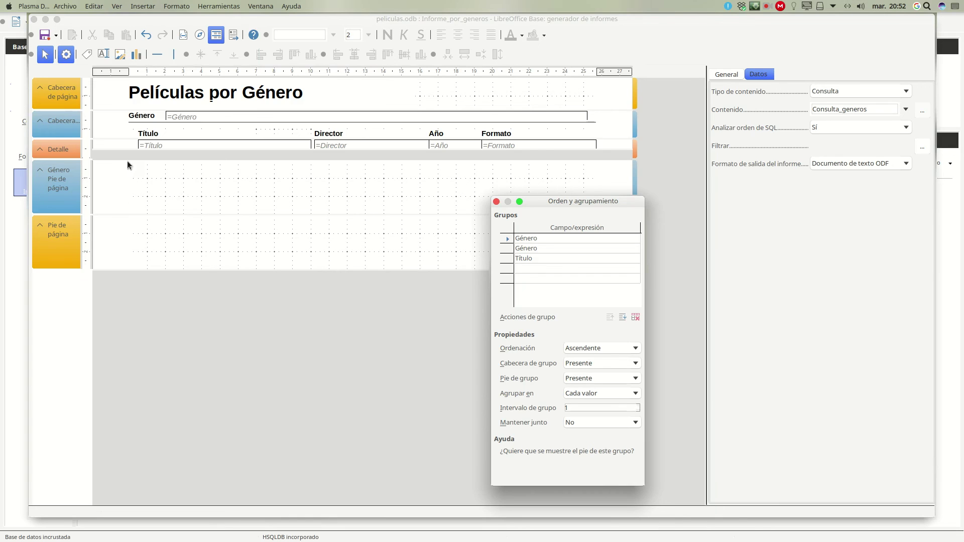
click(495, 201)
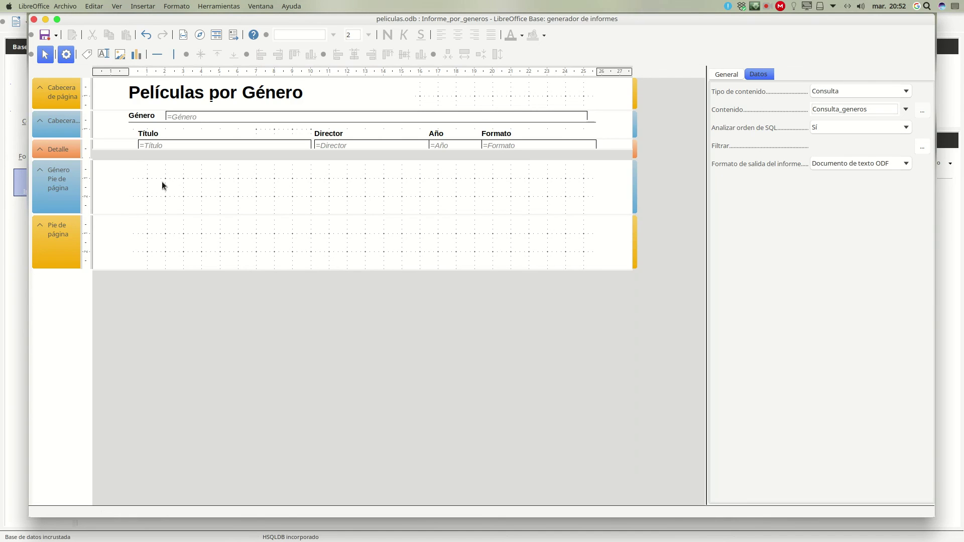
- Add a text box about 6.45 cm wide in the Género footer under the Formato column, with Contador as its data field type
click(104, 55)
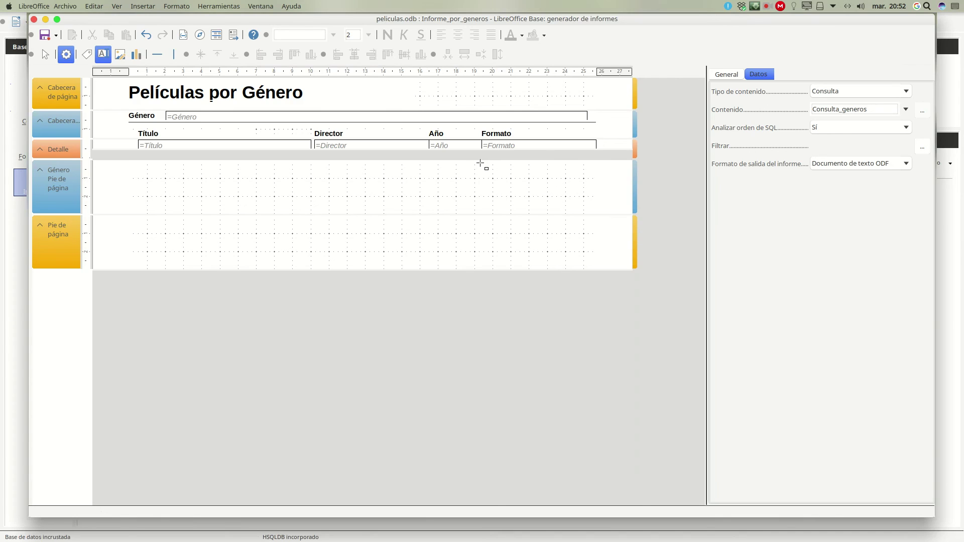
drag(481, 163, 597, 195)
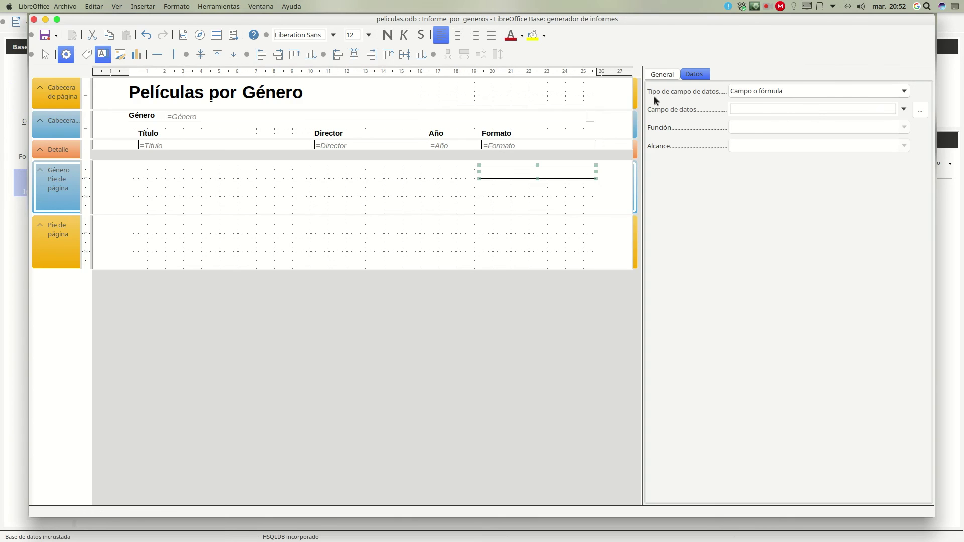
click(754, 91)
click(753, 120)
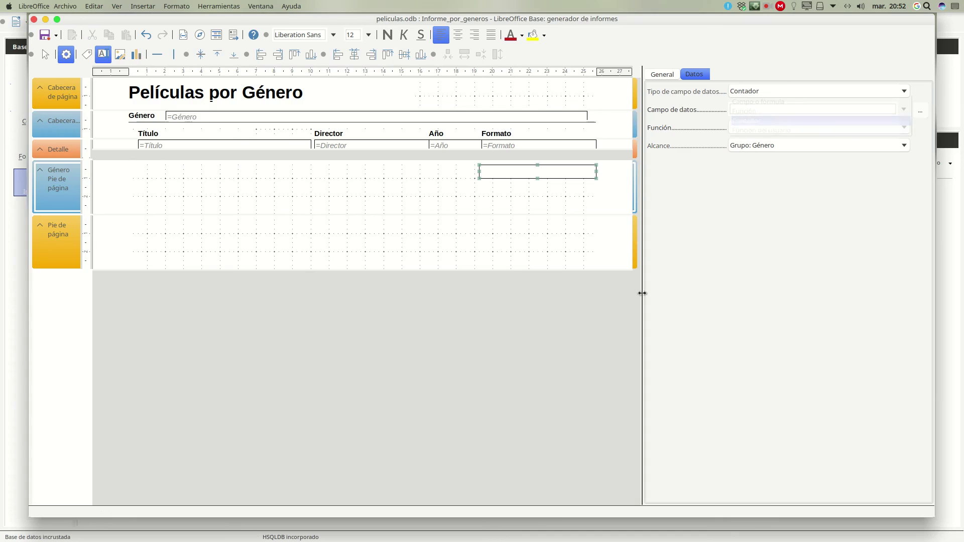
- Narrow the counter field in the Género footer from its left edge to about 2.95 cm wide
click(485, 227)
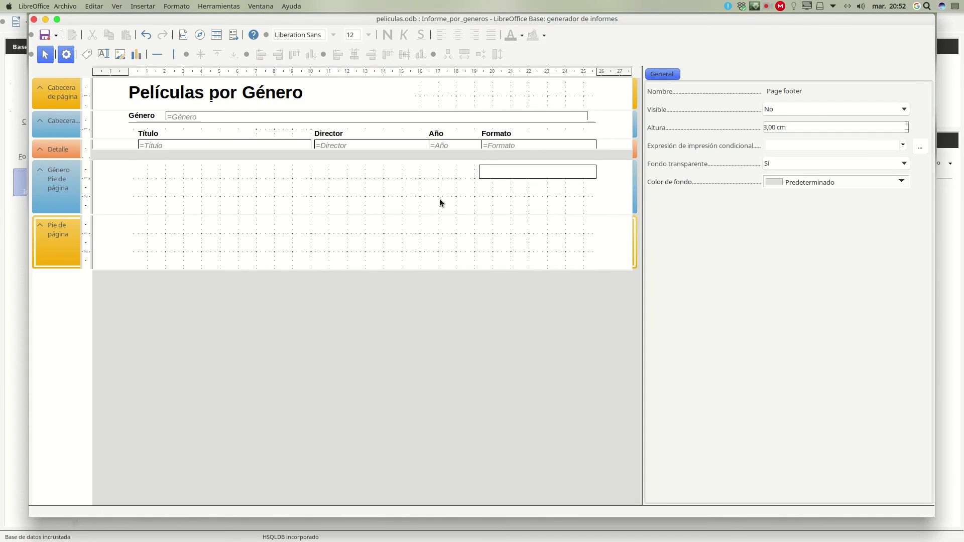
click(480, 170)
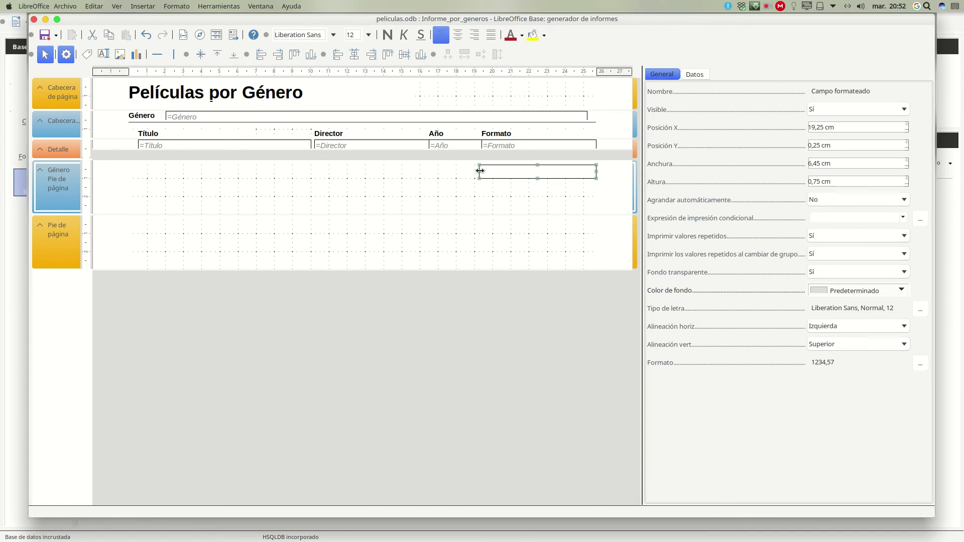
drag(479, 171, 496, 172)
drag(525, 175, 542, 173)
click(485, 217)
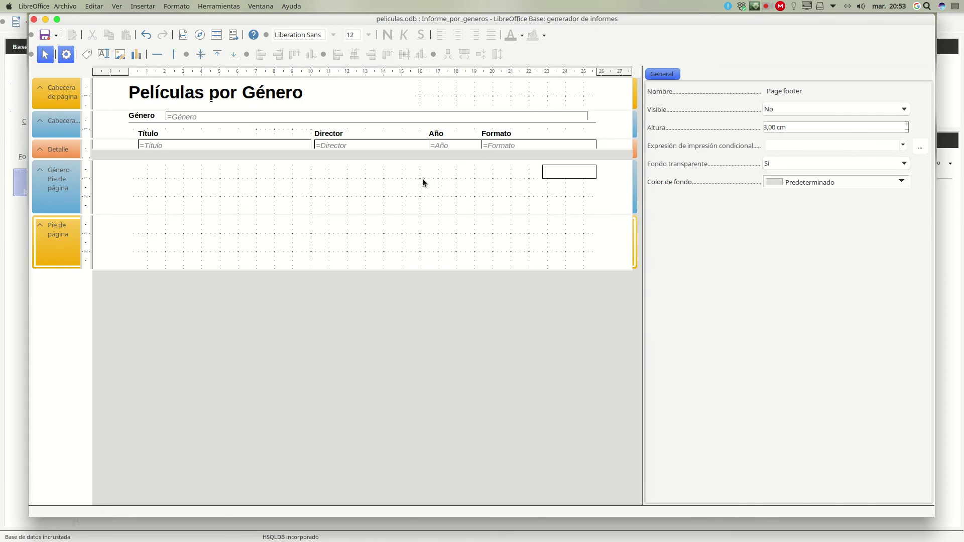
- Add a label about 5.5 cm wide just left of the counter field with the text "Total de películas..."
click(89, 52)
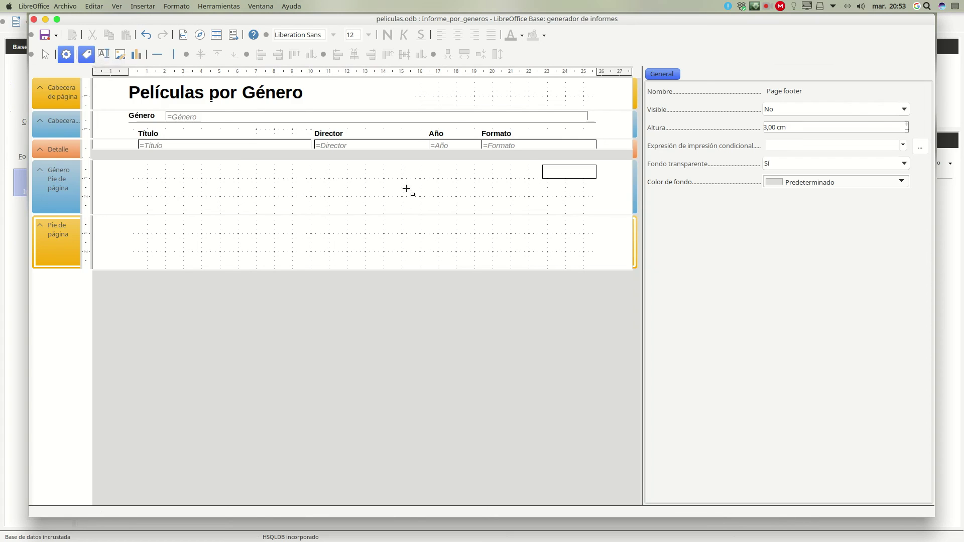
drag(438, 165, 537, 195)
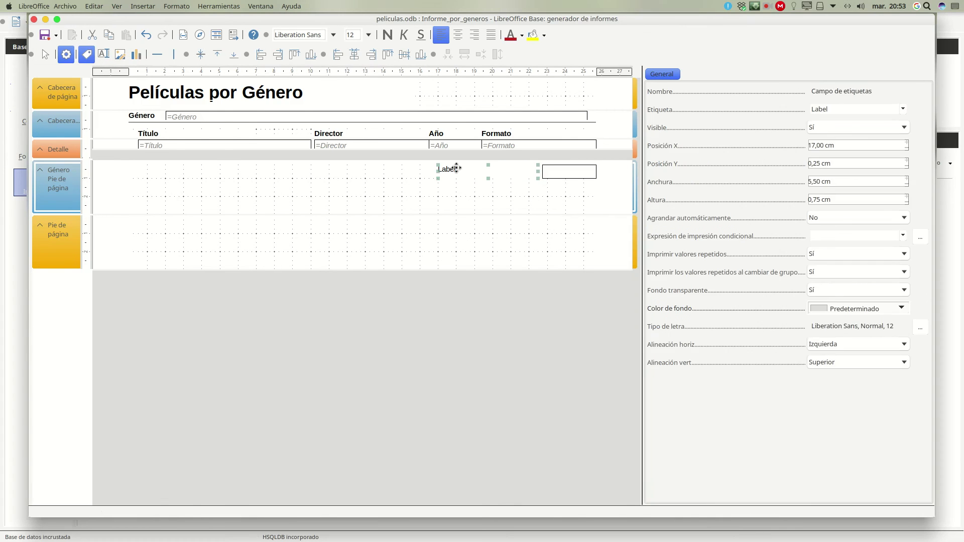
click(834, 108)
text(Total de películas...)
- Set the "Total de películas..." label to Negrita and narrow it to about 4 cm wide, starting at 18.5 cm
click(923, 326)
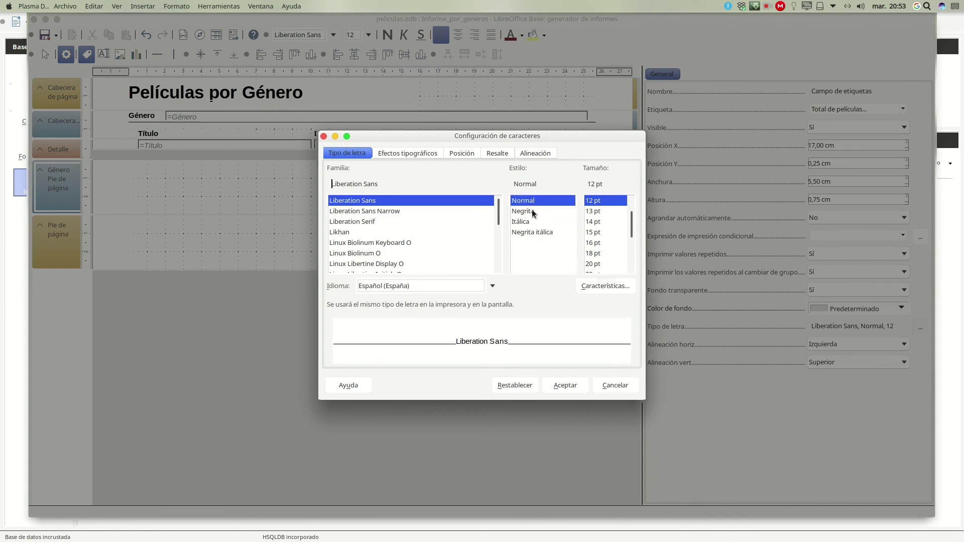
click(533, 212)
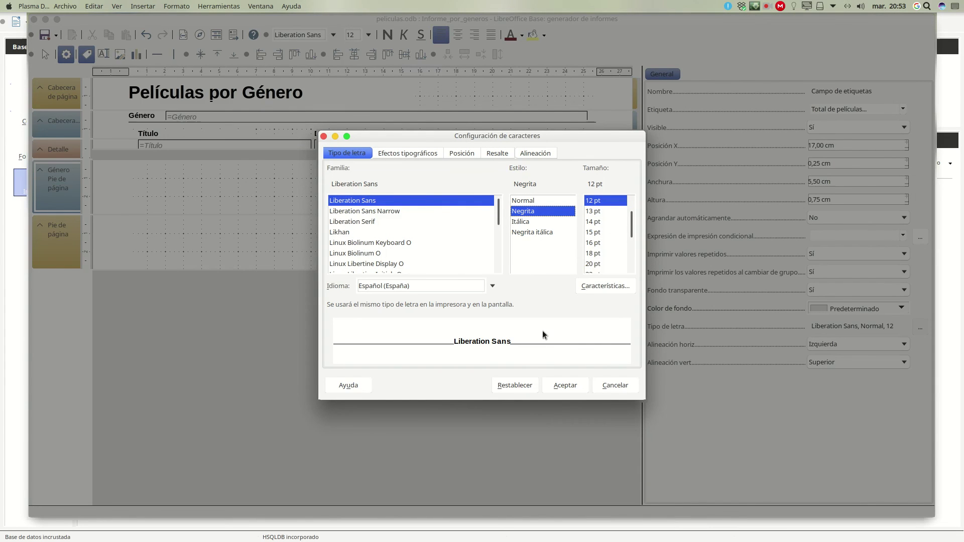
click(565, 385)
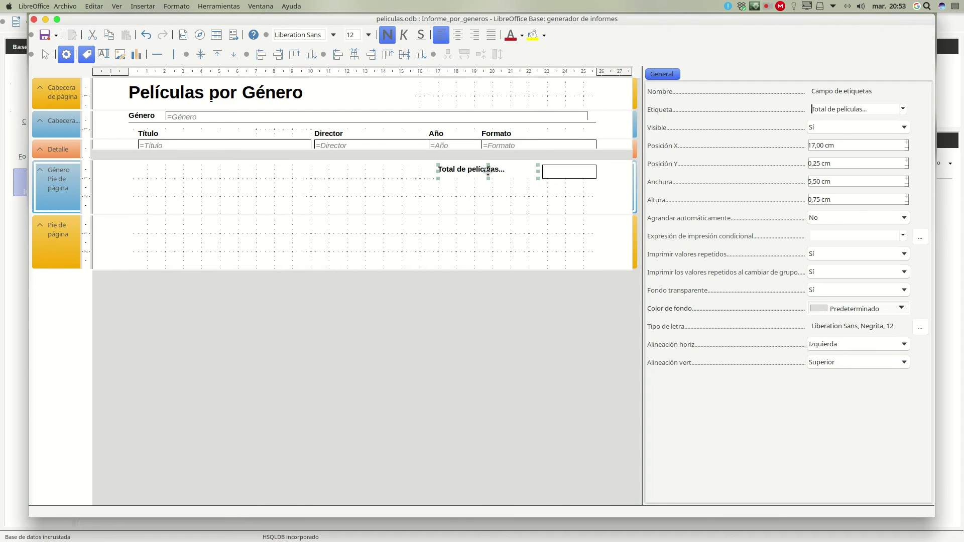
drag(435, 170, 476, 172)
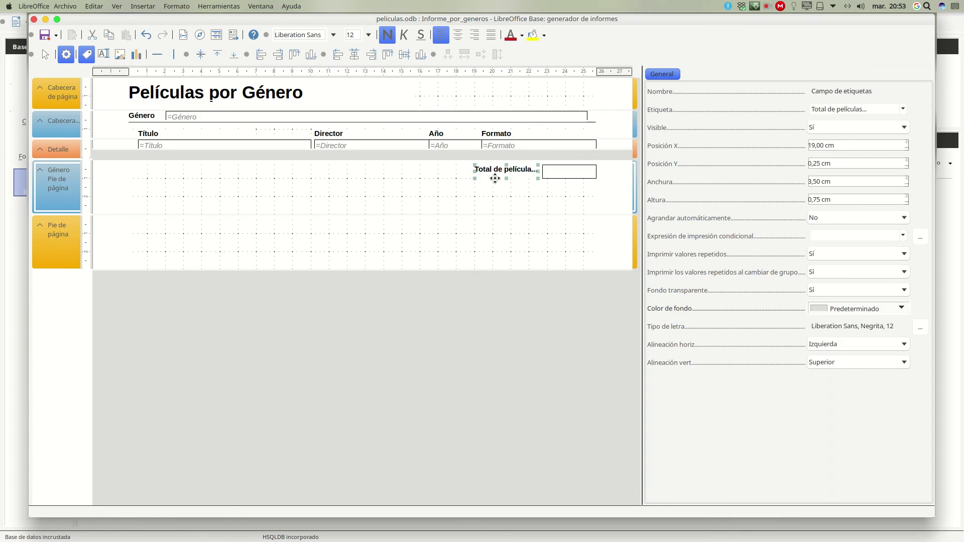
drag(475, 171, 466, 171)
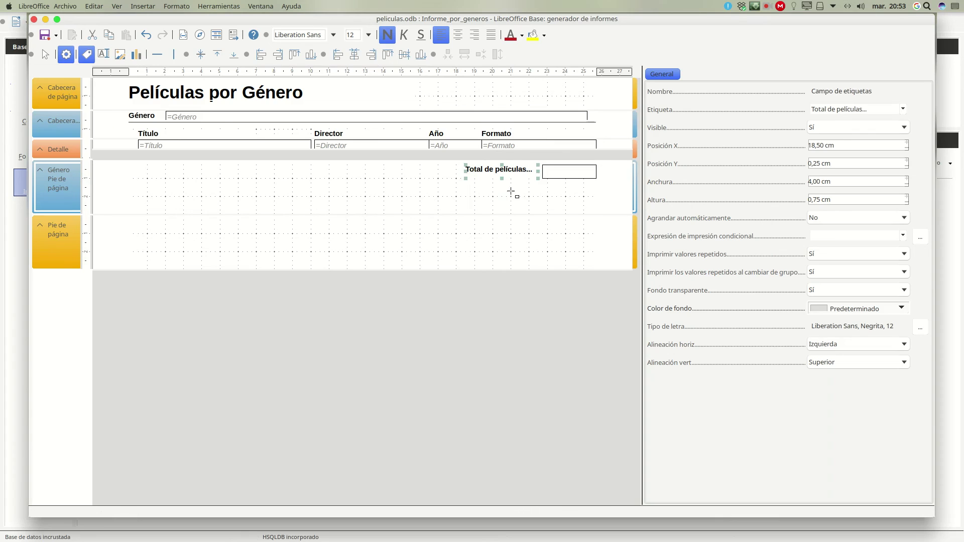
click(538, 206)
- Set the counter field in the Género footer to the Negrita font style
click(555, 170)
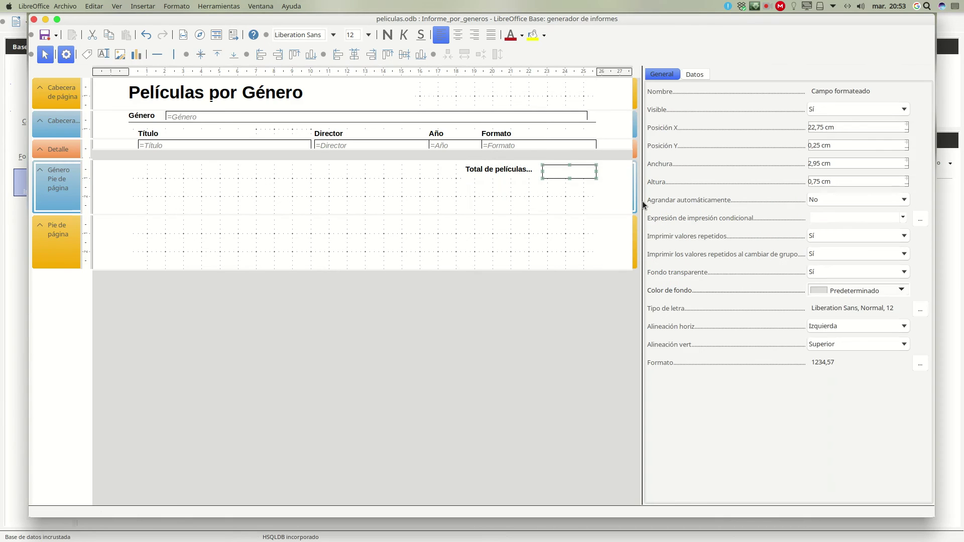
click(920, 308)
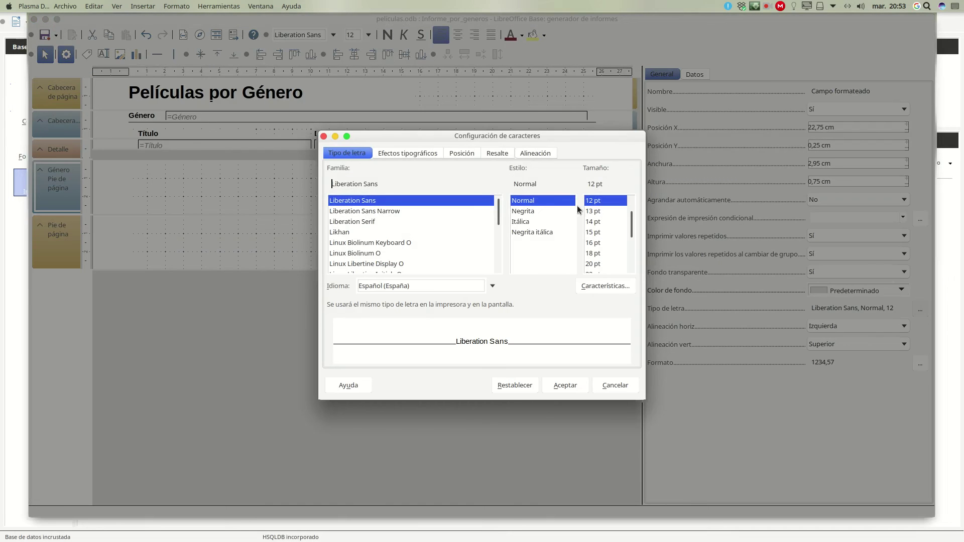
click(524, 211)
click(557, 385)
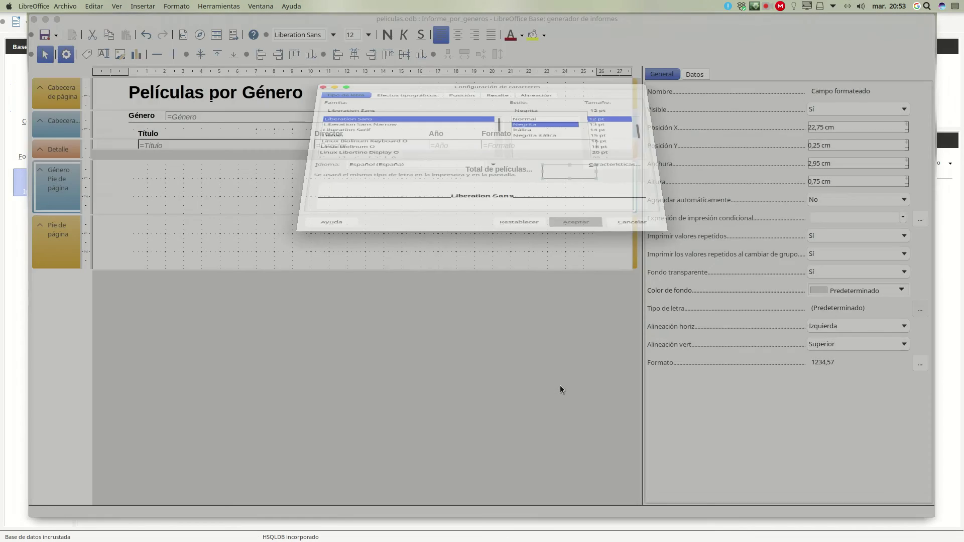
- Reduce the Género group footer's height to about 1.09 cm and close the report design
click(472, 210)
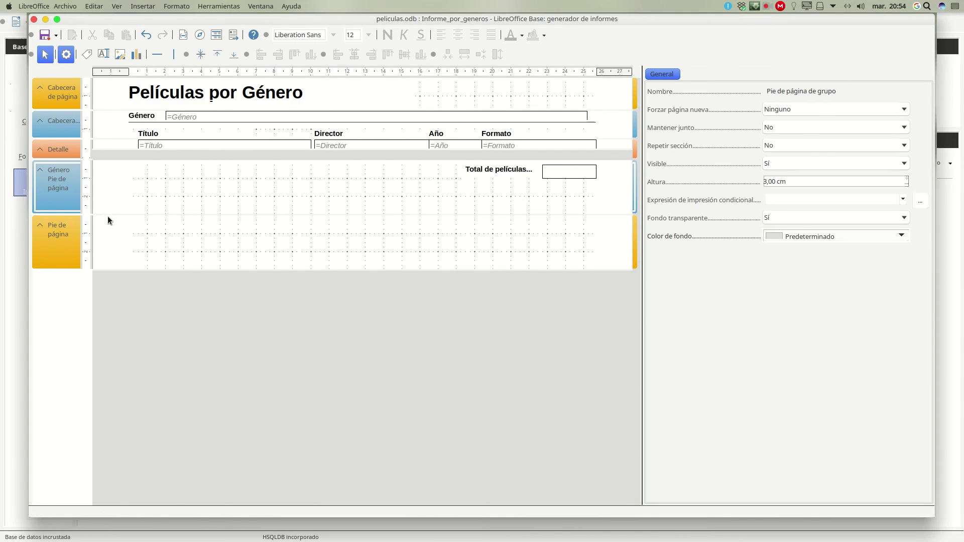
drag(106, 214, 111, 179)
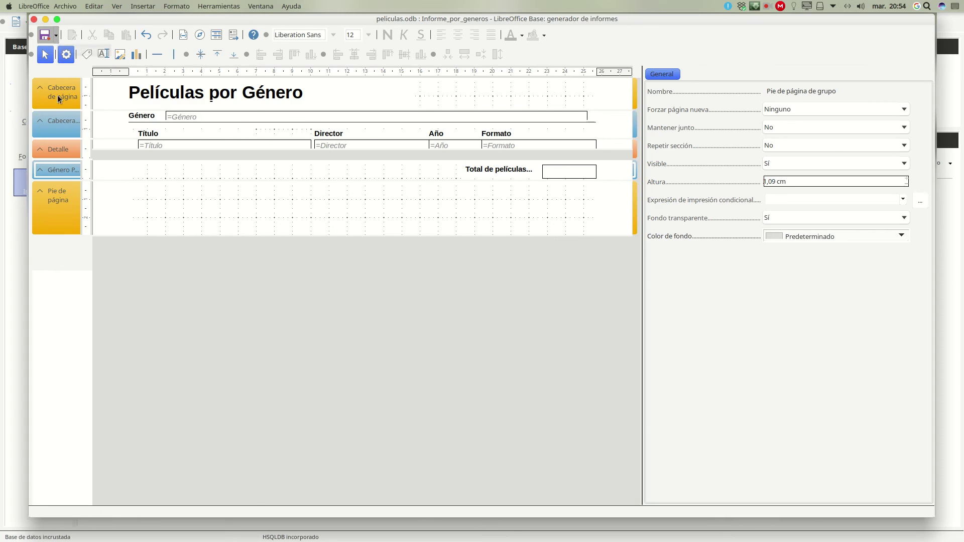
click(34, 19)
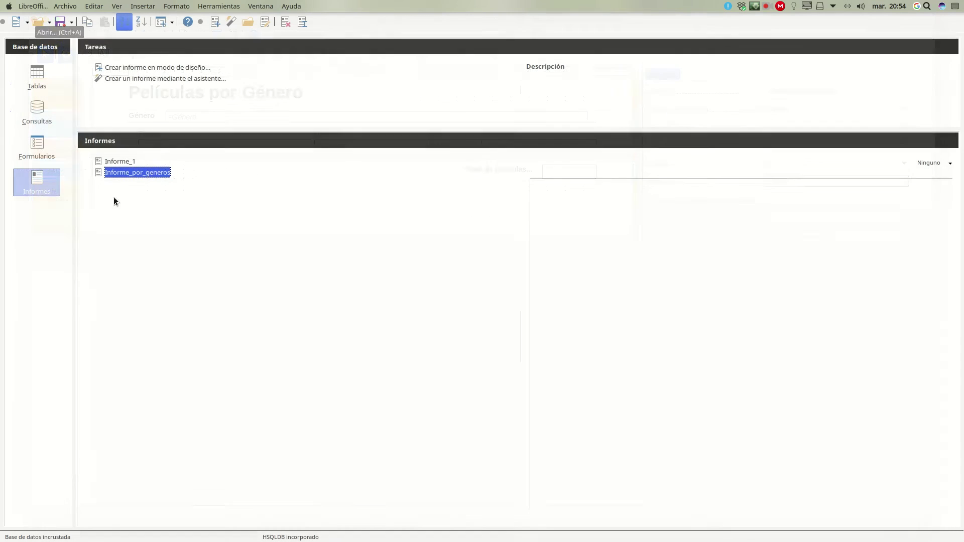
- Run the Informe_por_generos report and review the page titles and the film count under each genre on both pages
double_click(147, 179)
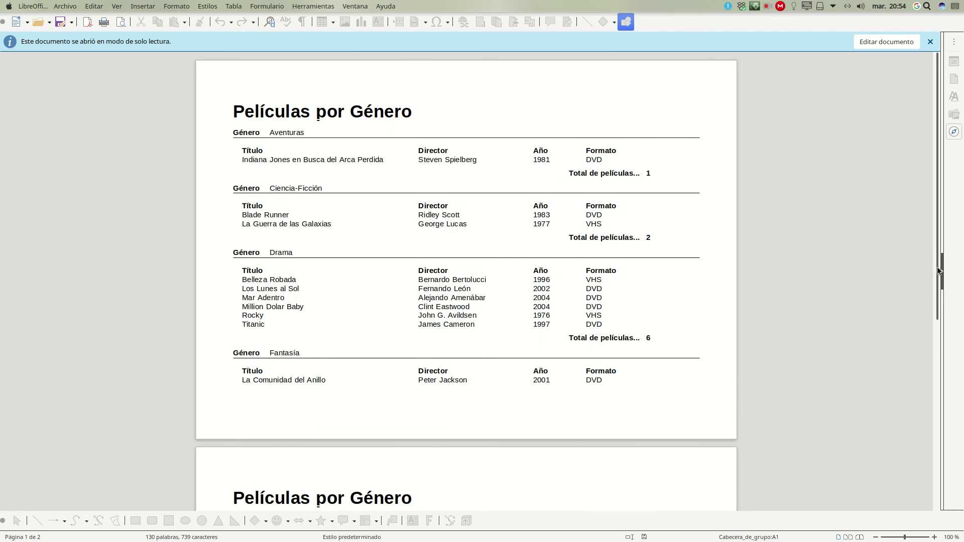
scroll(937, 271, down, 5)
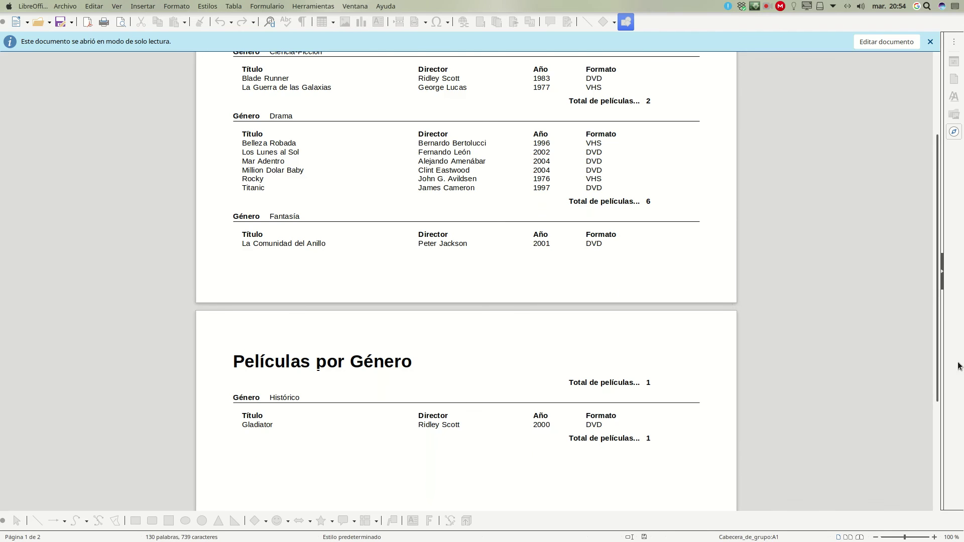
drag(937, 299, 943, 169)
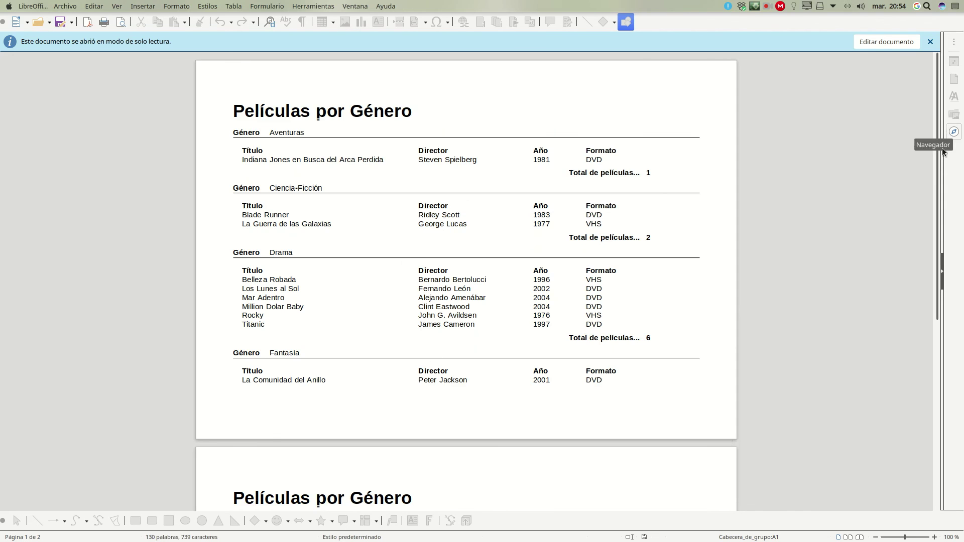
mouse_move(937, 172)
mouse_down()
mouse_move(944, 235)
mouse_move(940, 181)
mouse_move(920, 177)
mouse_up()
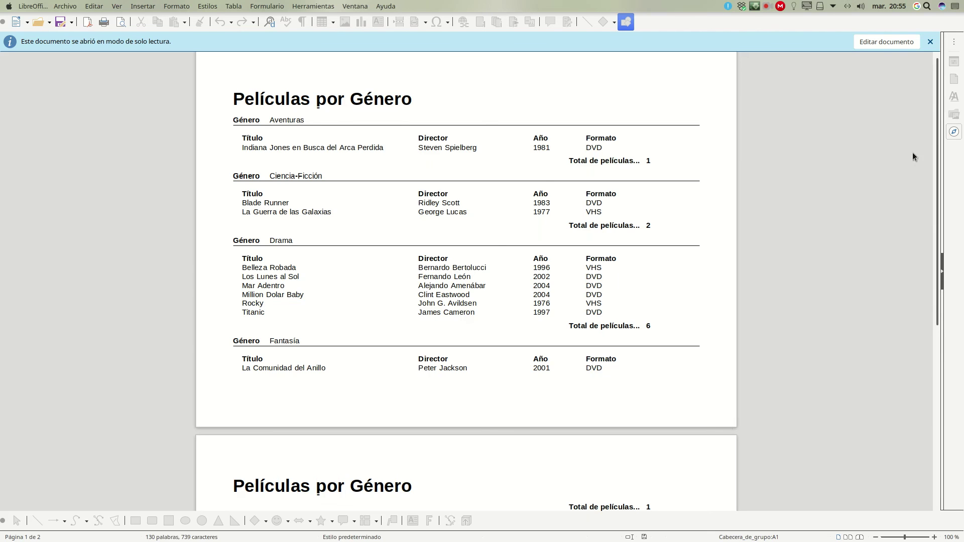
- Switch the generated report from read-only to editing mode and return to the start of its first page
click(878, 41)
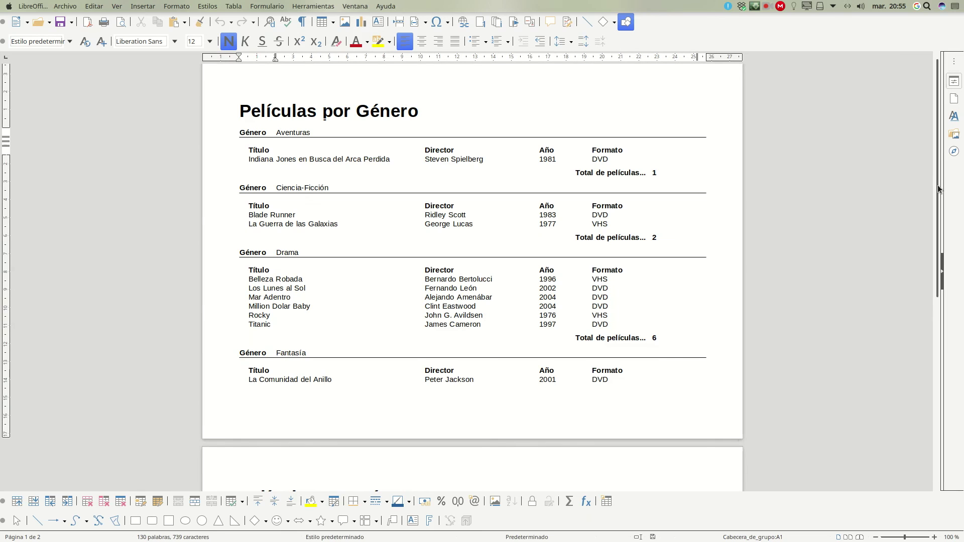
drag(940, 188, 940, 141)
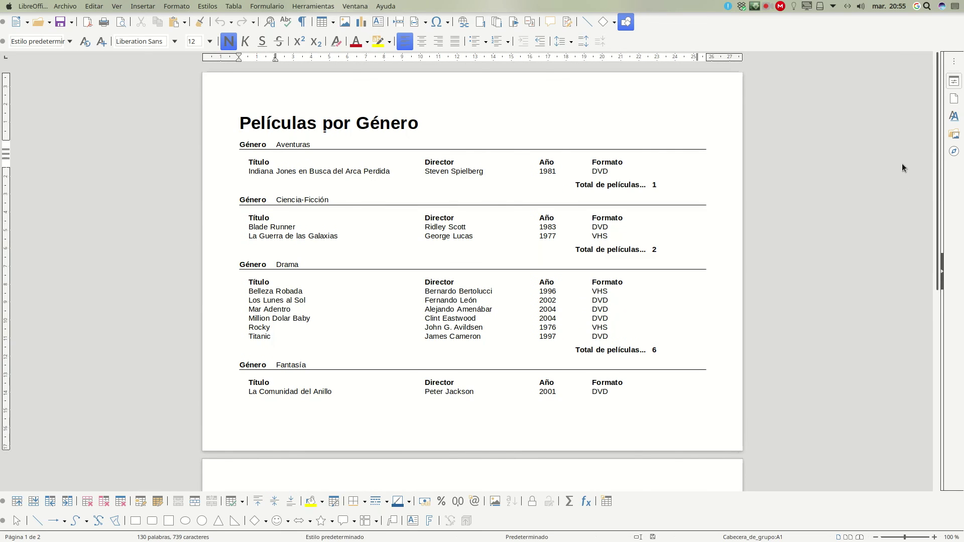